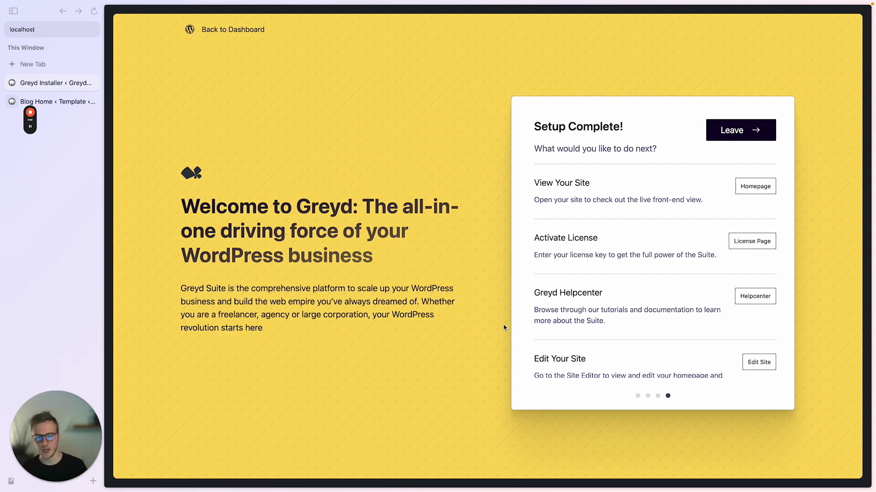
Step: View the new site's live homepage and go to its admin dashboard
{"action": "left_click", "coordinate": [756, 192]}
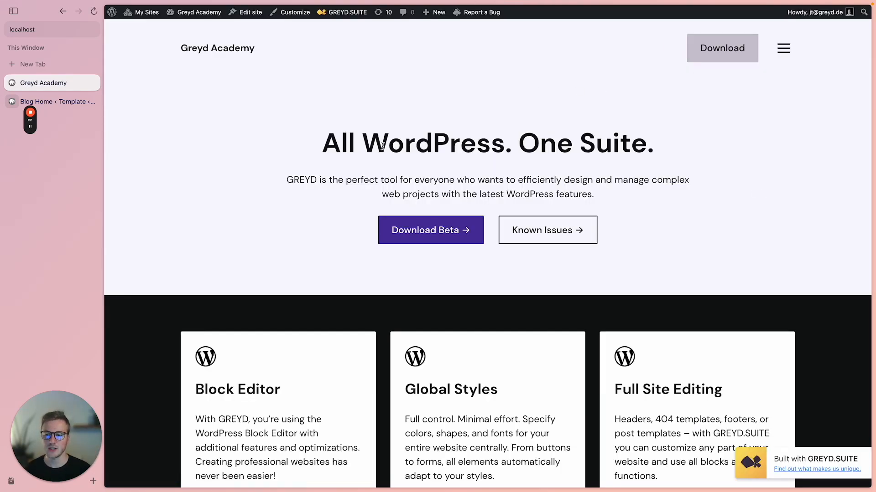
{"action": "left_click", "coordinate": [212, 25]}
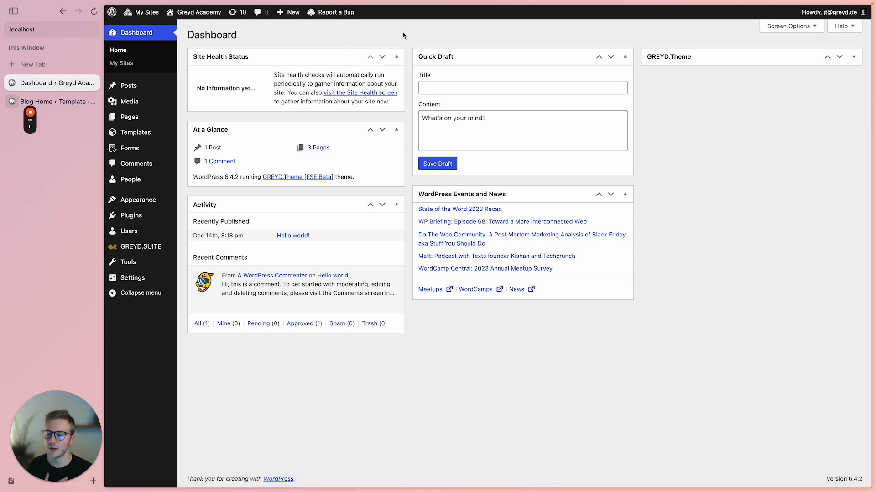
Step: Look through the site's list of posts and its list of pages
{"action": "mouse_move", "coordinate": [143, 92]}
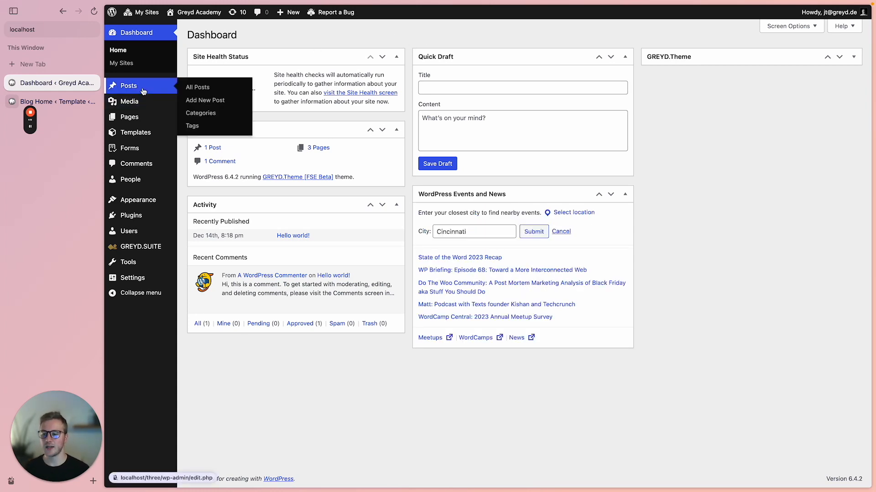
{"action": "left_click", "coordinate": [143, 91]}
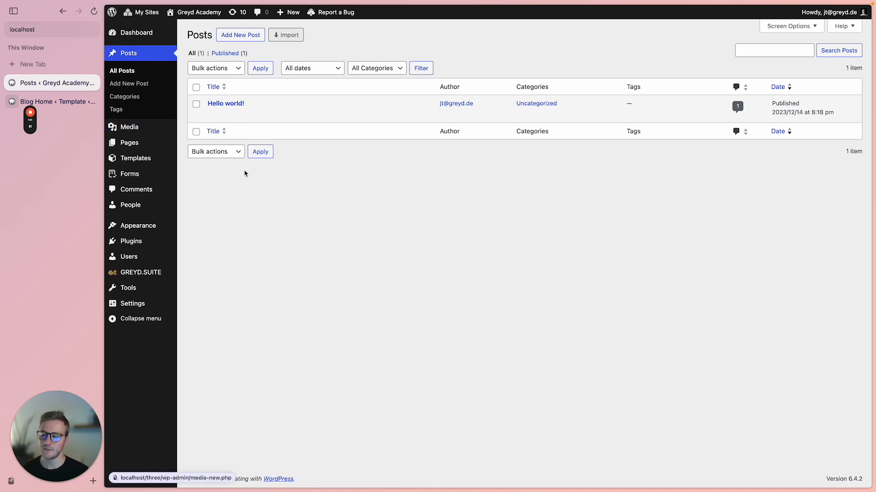
{"action": "mouse_move", "coordinate": [130, 146]}
{"action": "left_click", "coordinate": [126, 131]}
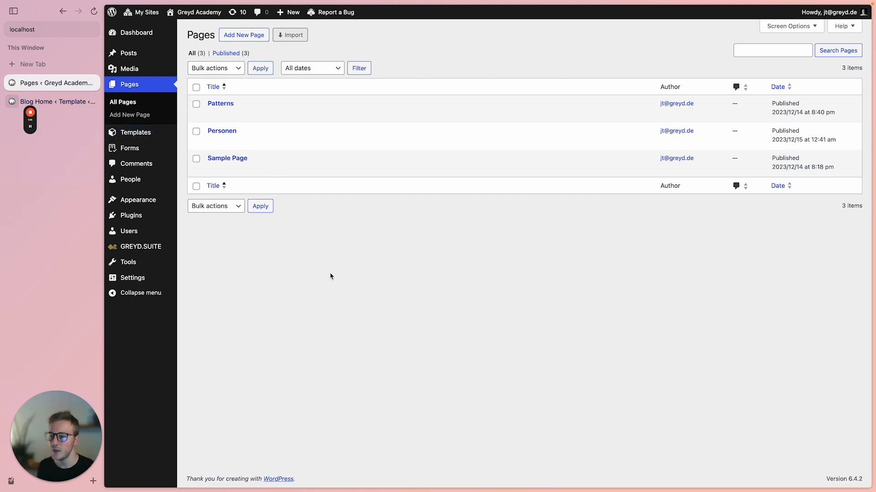
{"action": "mouse_move", "coordinate": [149, 131]}
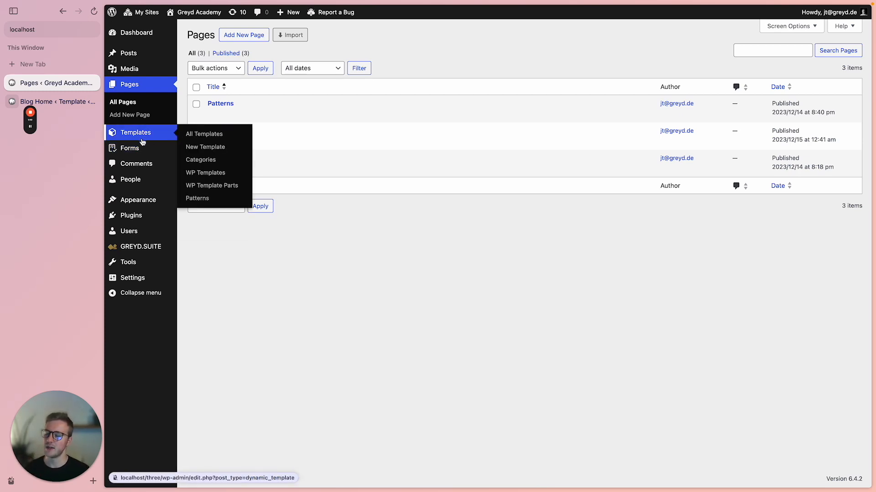
{"action": "mouse_move", "coordinate": [143, 204]}
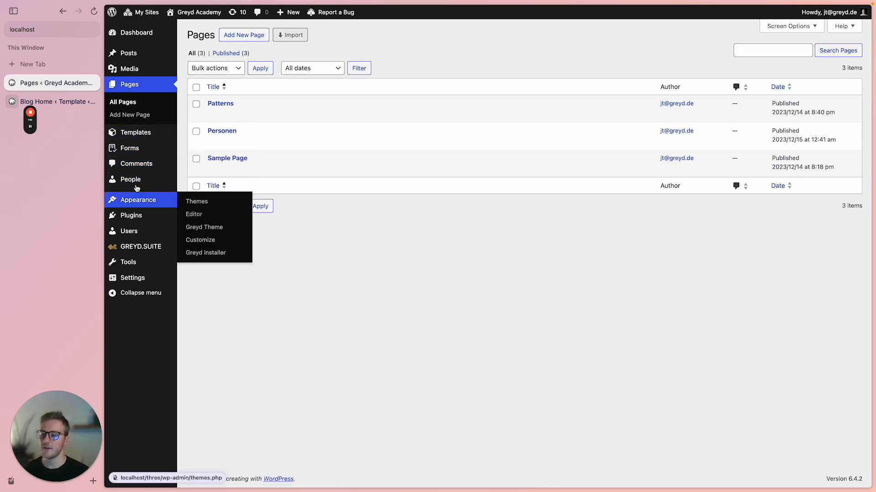
{"action": "mouse_move", "coordinate": [127, 182]}
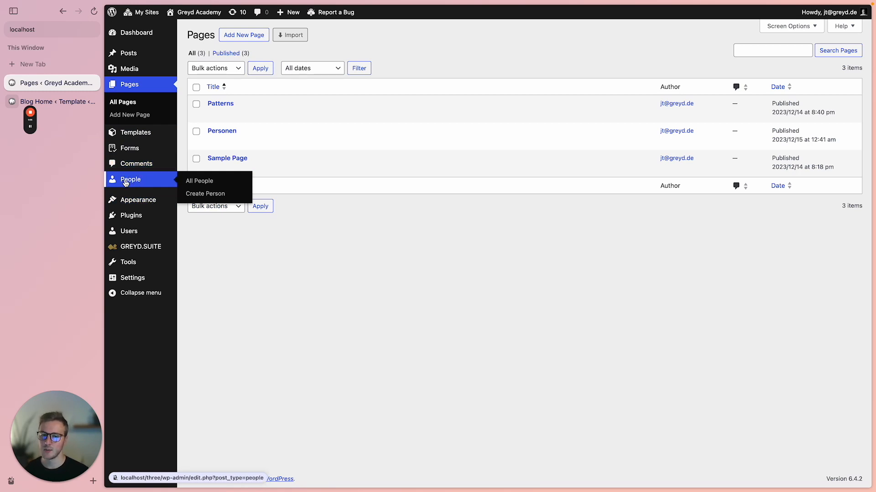
{"action": "mouse_move", "coordinate": [132, 248]}
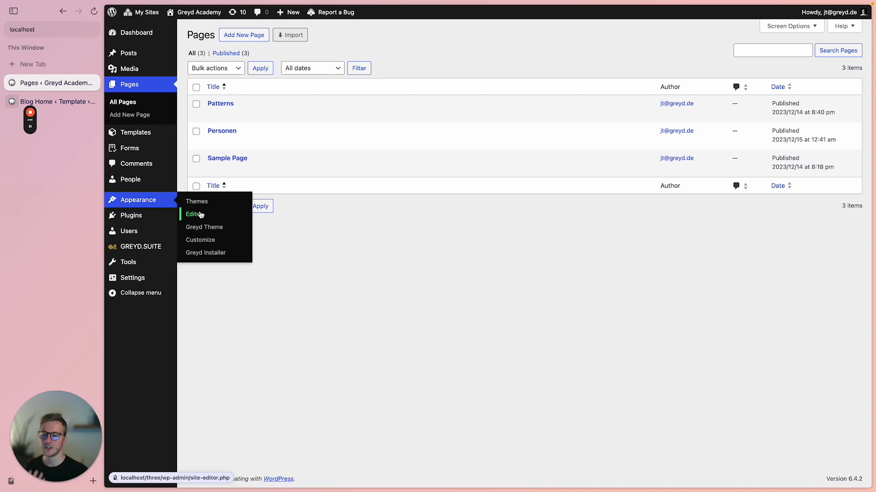
Step: Switch to the already open site editor and look at the site's navigation menu entries
{"action": "left_click", "coordinate": [55, 101]}
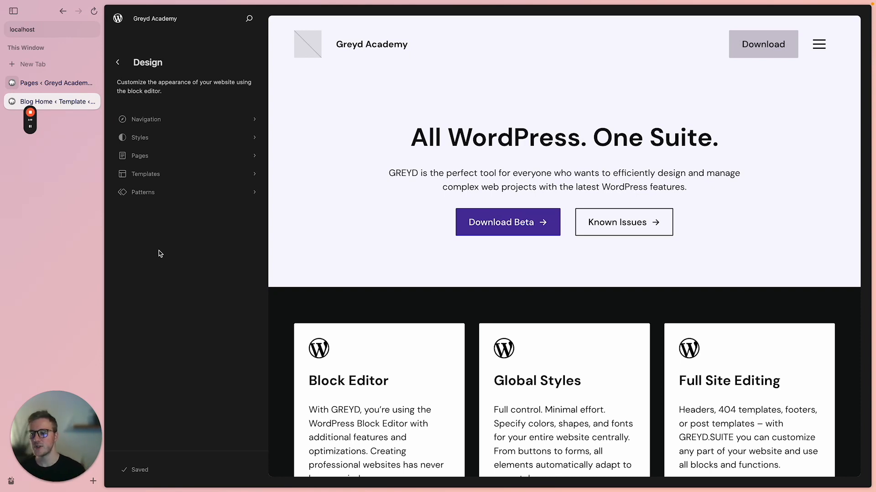
{"action": "left_click", "coordinate": [139, 120]}
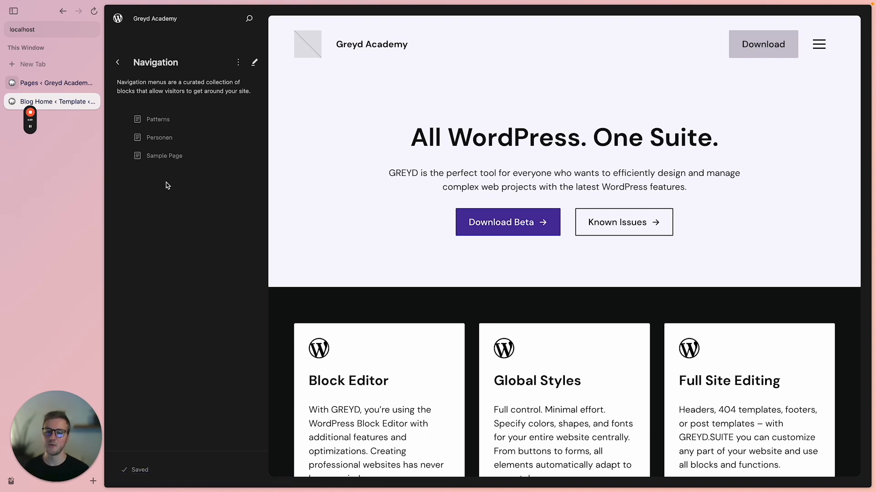
{"action": "left_click", "coordinate": [117, 62]}
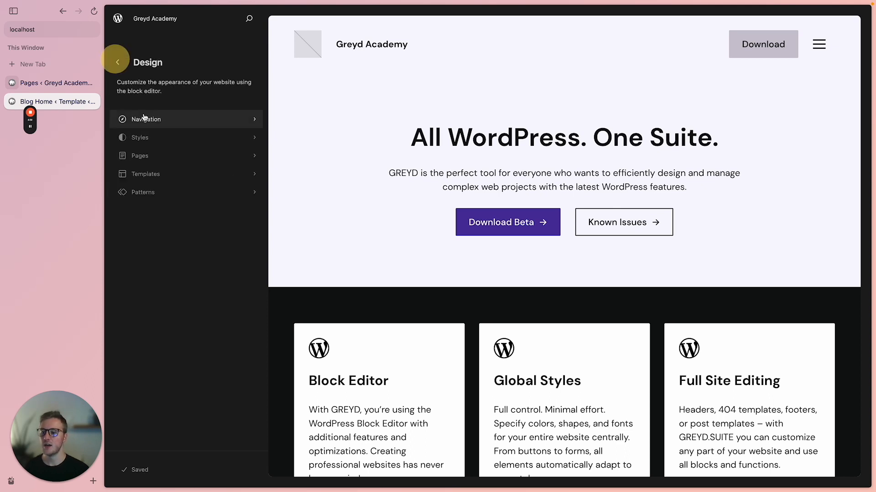
Step: Preview the site in the blue, dark-mode, green and red style variations and restore the Default style
{"action": "left_click", "coordinate": [168, 139]}
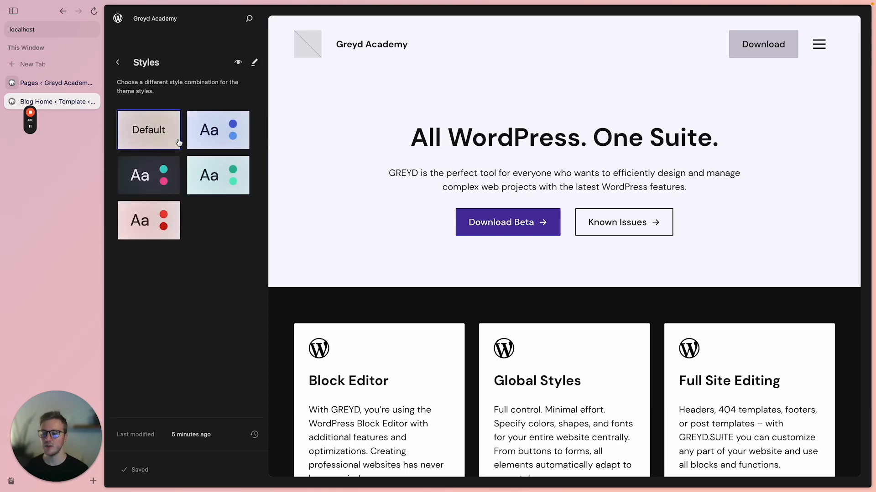
{"action": "left_click", "coordinate": [209, 128]}
{"action": "left_click", "coordinate": [147, 175]}
{"action": "left_click", "coordinate": [218, 176]}
{"action": "left_click", "coordinate": [161, 228]}
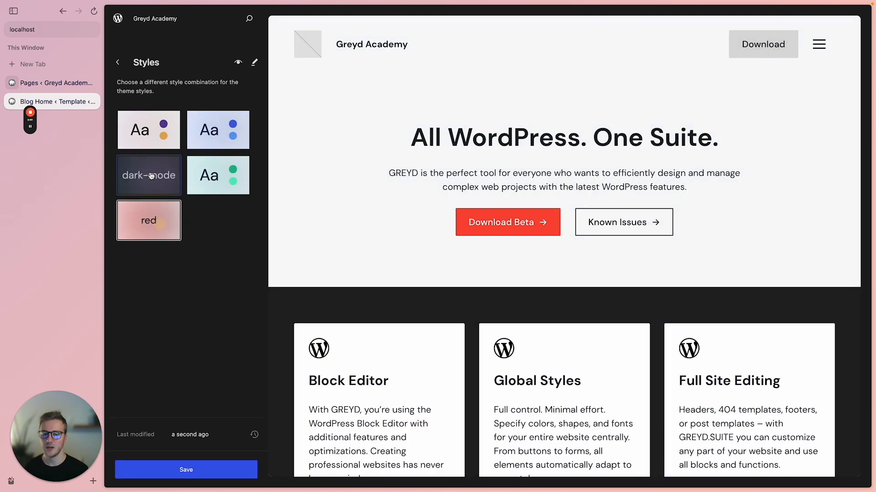
{"action": "left_click", "coordinate": [148, 176]}
{"action": "scroll", "coordinate": [501, 253], "scroll_direction": "down", "scroll_amount": 15}
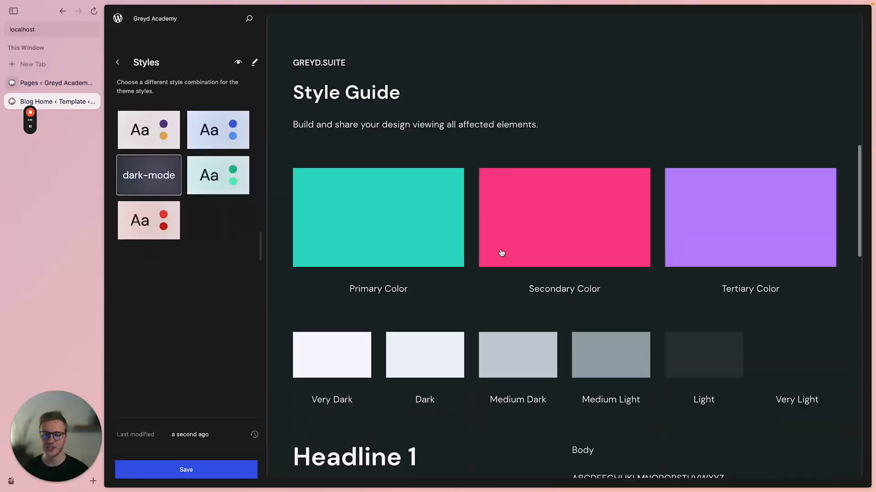
{"action": "scroll", "coordinate": [500, 251], "scroll_direction": "up", "scroll_amount": 14}
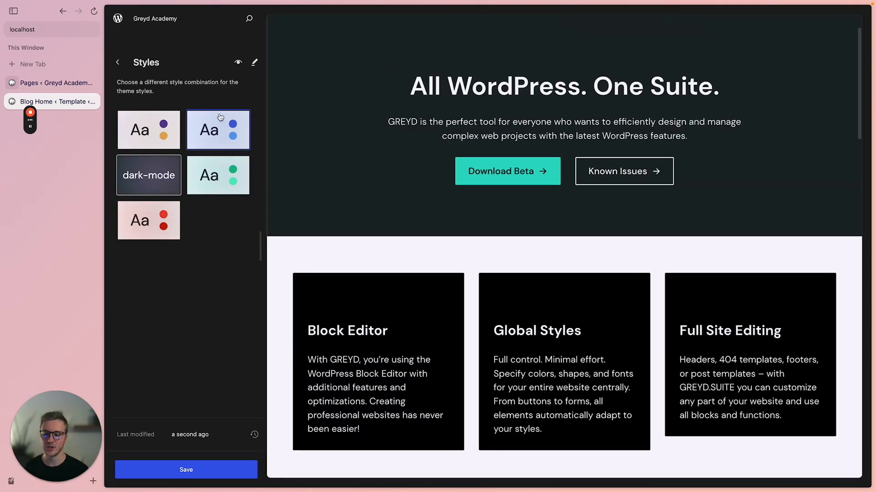
{"action": "left_click", "coordinate": [217, 130]}
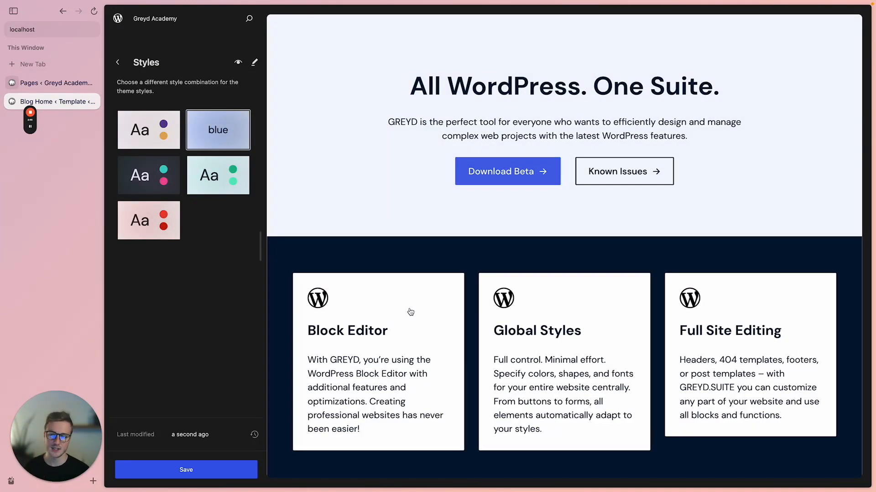
{"action": "left_click", "coordinate": [148, 130]}
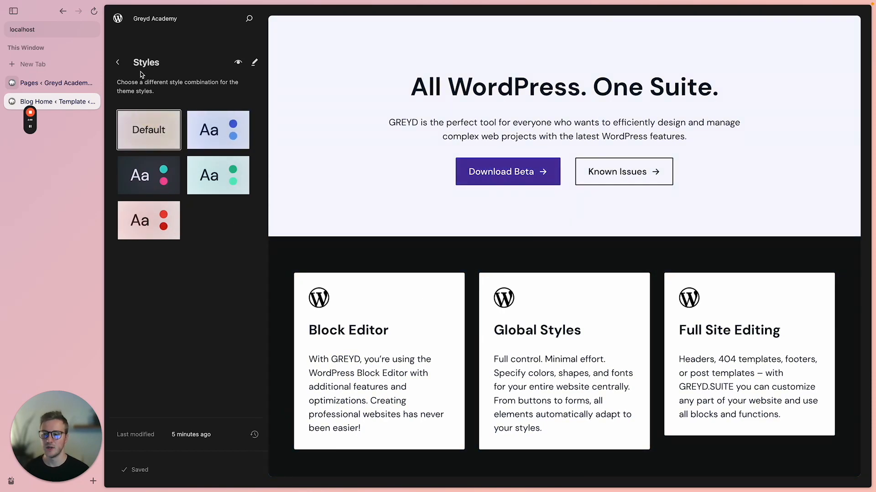
Step: Review the site editor's list of pages and its list of templates
{"action": "left_click", "coordinate": [118, 63]}
{"action": "left_click", "coordinate": [155, 159]}
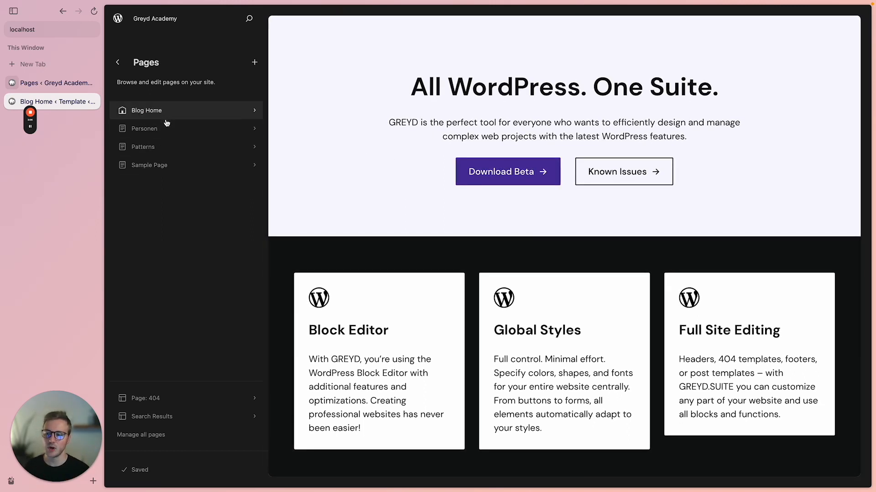
{"action": "left_click", "coordinate": [118, 63]}
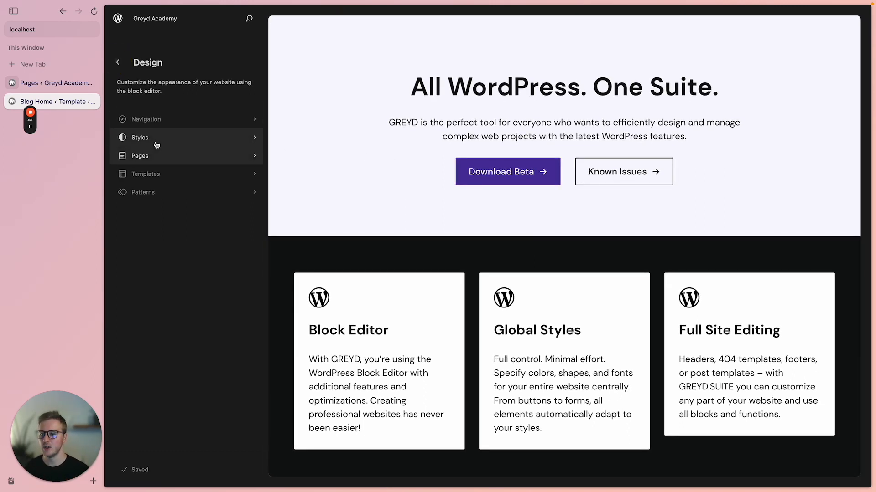
{"action": "left_click", "coordinate": [156, 176]}
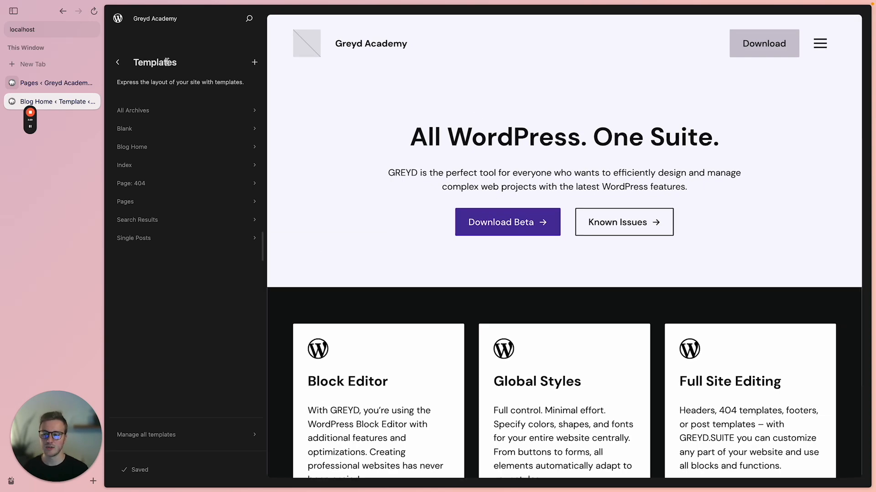
Step: Review all patterns and template parts, and check the options for adding a new pattern
{"action": "left_click", "coordinate": [118, 62]}
{"action": "left_click", "coordinate": [141, 199]}
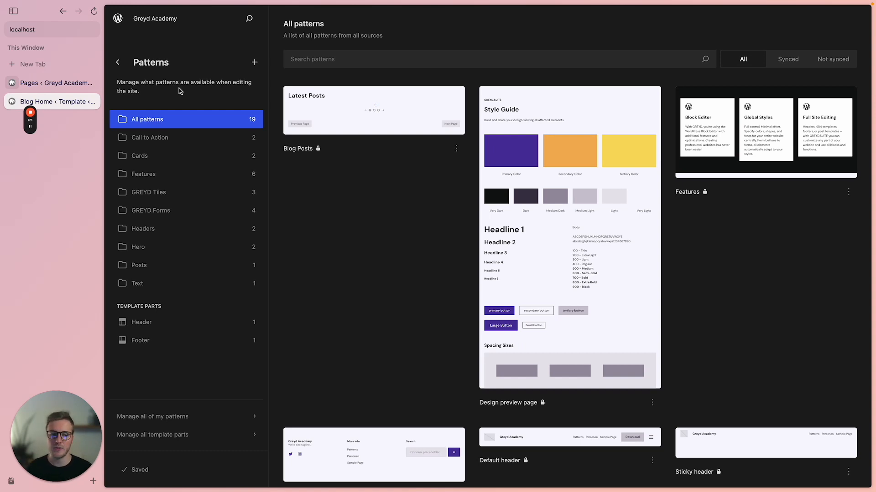
{"action": "left_click", "coordinate": [254, 62]}
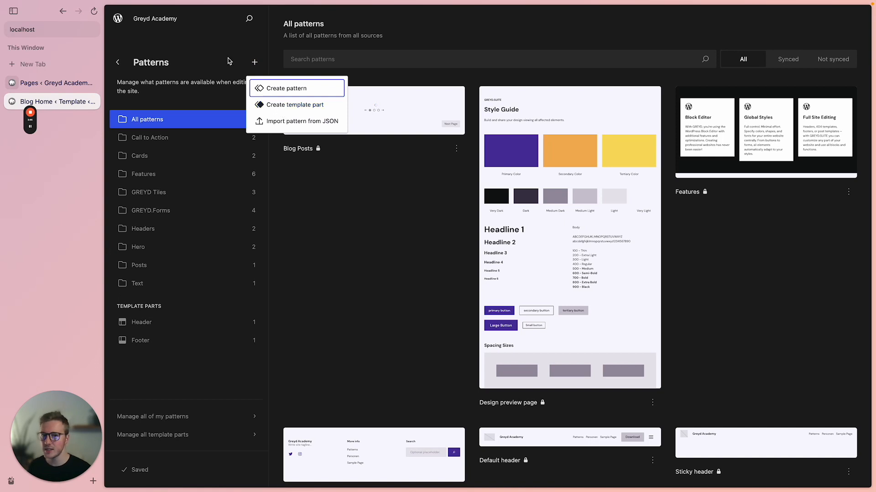
{"action": "left_click", "coordinate": [229, 61]}
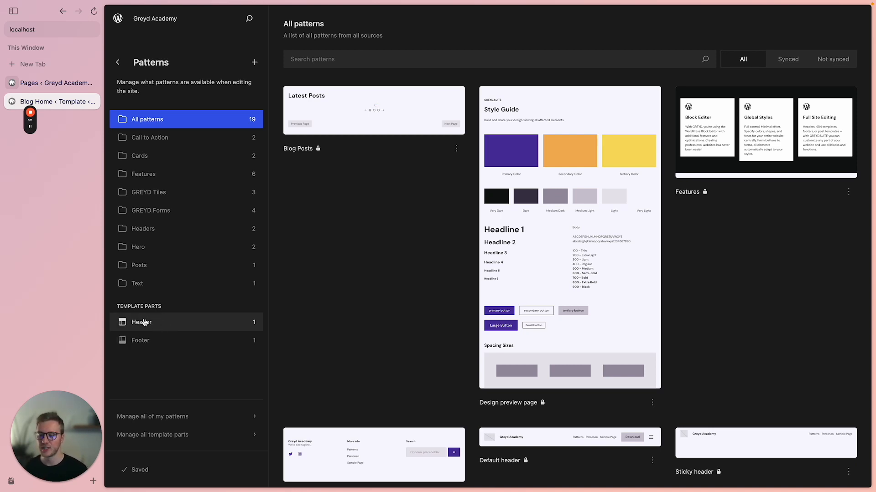
Step: Try several style variations on the site and choose the blue one
{"action": "left_click", "coordinate": [117, 62]}
{"action": "left_click", "coordinate": [146, 137]}
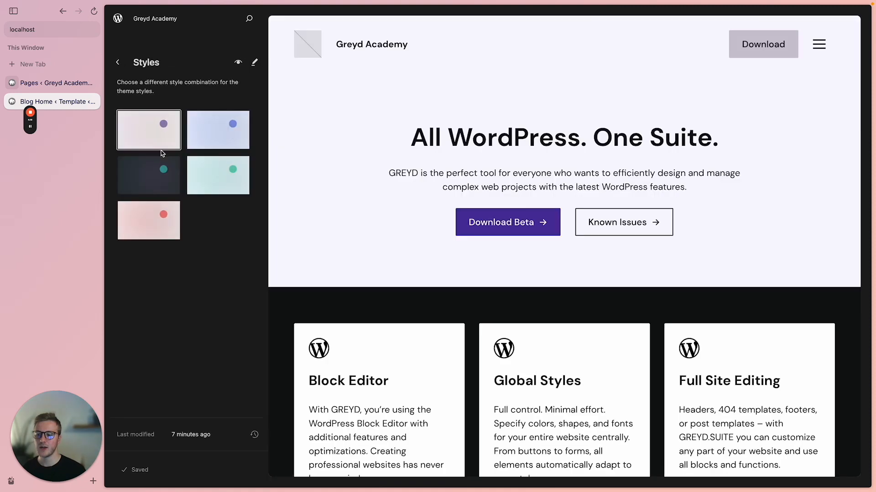
{"action": "left_click", "coordinate": [203, 143]}
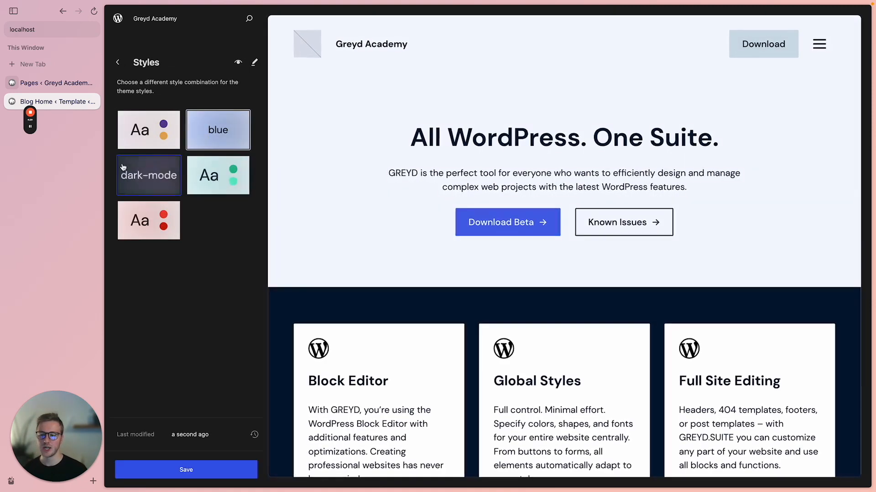
{"action": "left_click", "coordinate": [149, 177]}
{"action": "left_click", "coordinate": [218, 177]}
{"action": "left_click", "coordinate": [166, 209]}
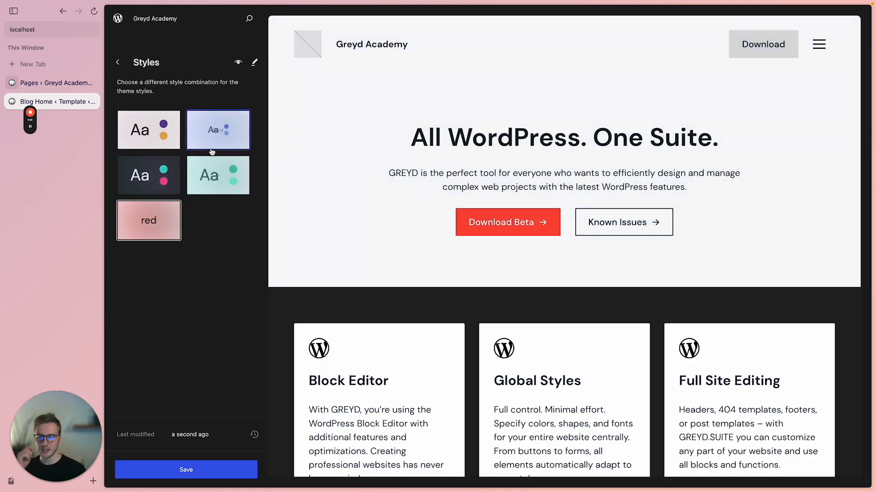
{"action": "left_click", "coordinate": [212, 130]}
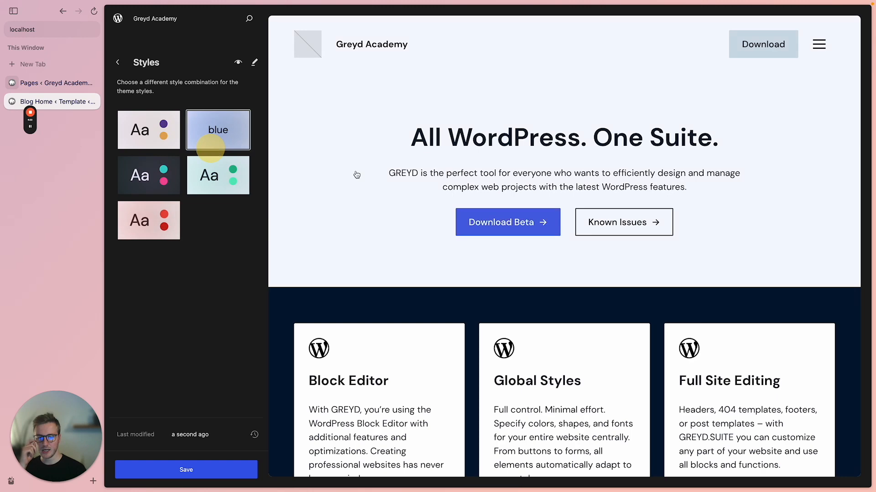
Step: Open the global styles for editing and look at the typography settings for headings
{"action": "left_click", "coordinate": [254, 62]}
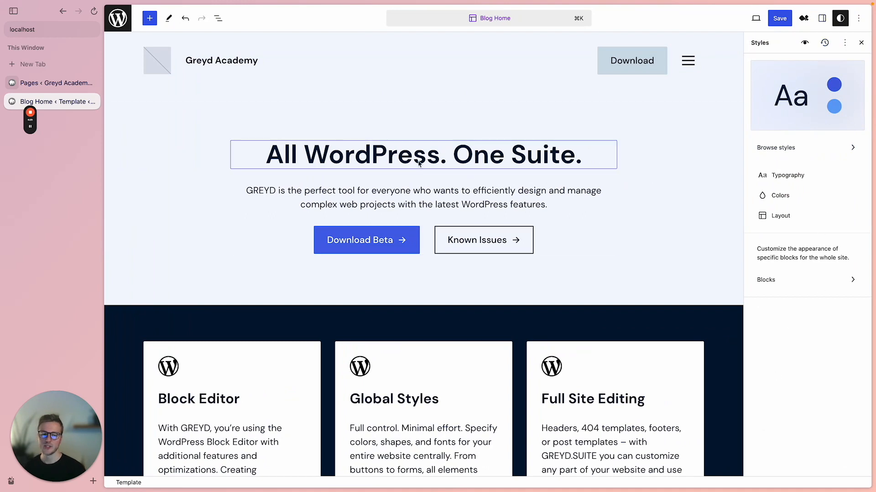
{"action": "left_click", "coordinate": [789, 175]}
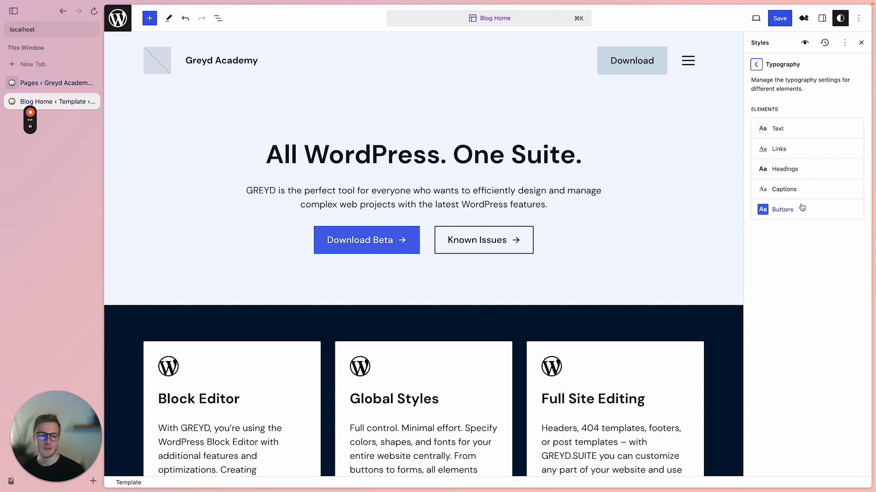
{"action": "left_click", "coordinate": [782, 170]}
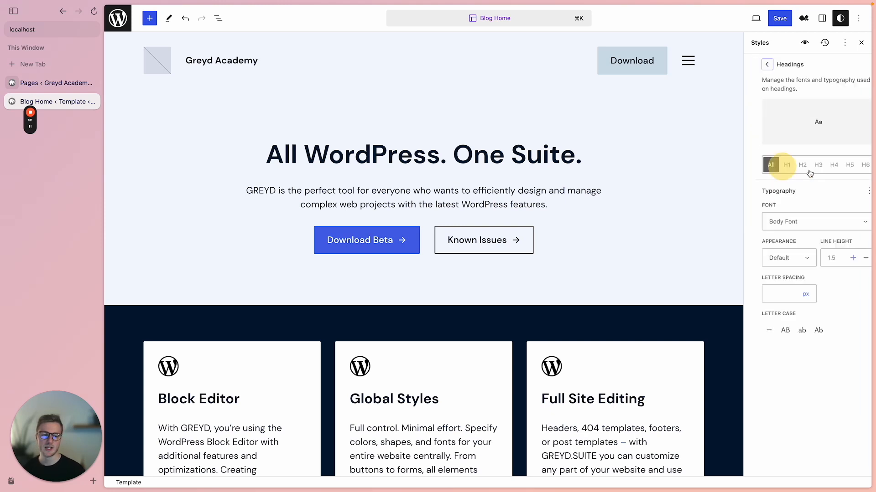
{"action": "left_click", "coordinate": [755, 65]}
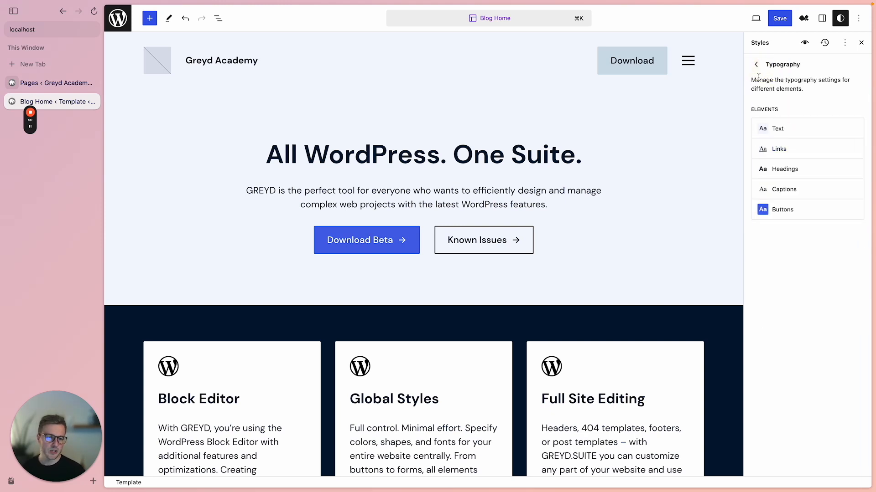
{"action": "left_click", "coordinate": [755, 66]}
Step: Change the first theme color in the solid palette to the brighter blue 0432FF
{"action": "left_click", "coordinate": [785, 193]}
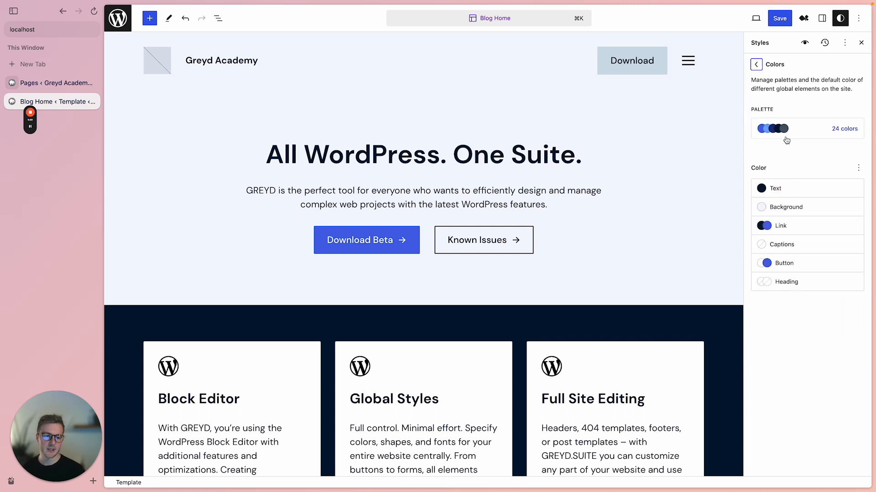
{"action": "left_click", "coordinate": [784, 138]}
{"action": "left_click", "coordinate": [757, 167]}
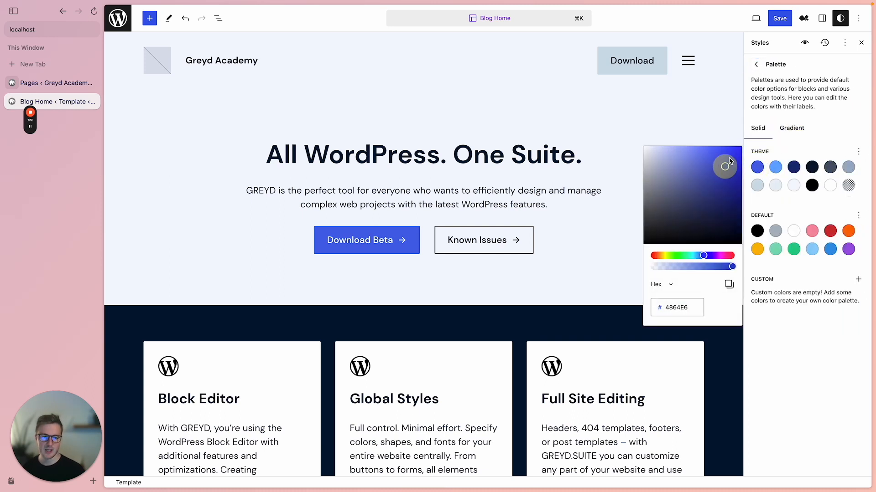
{"action": "left_click", "coordinate": [739, 147]}
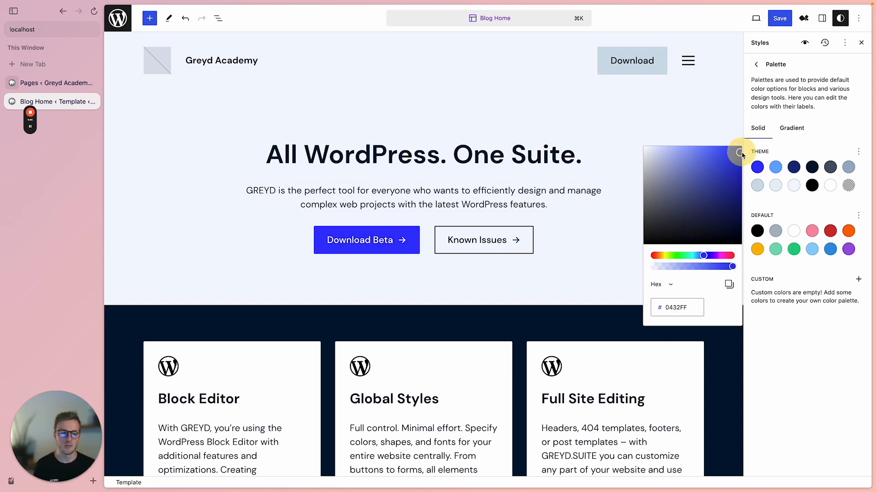
Step: Close the theme color picker, leave the palette and switch to the GREYD Styles overview
{"action": "left_click", "coordinate": [772, 358]}
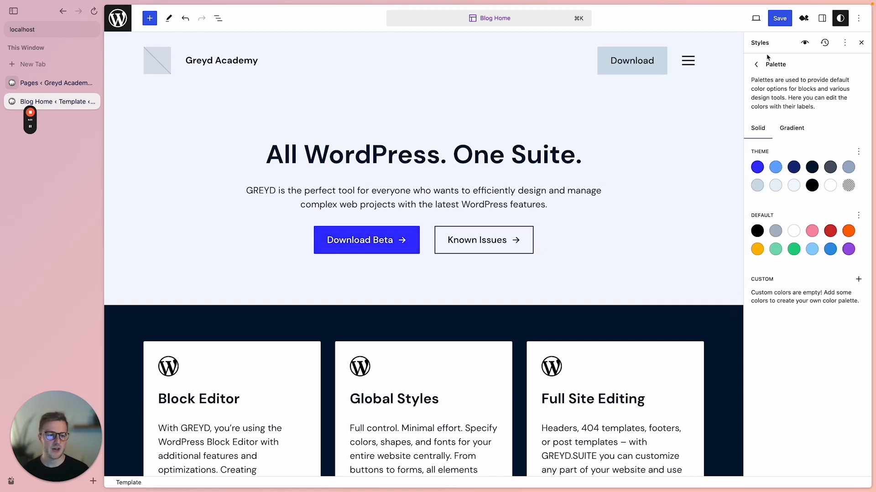
{"action": "left_click", "coordinate": [756, 64]}
{"action": "left_click", "coordinate": [756, 65]}
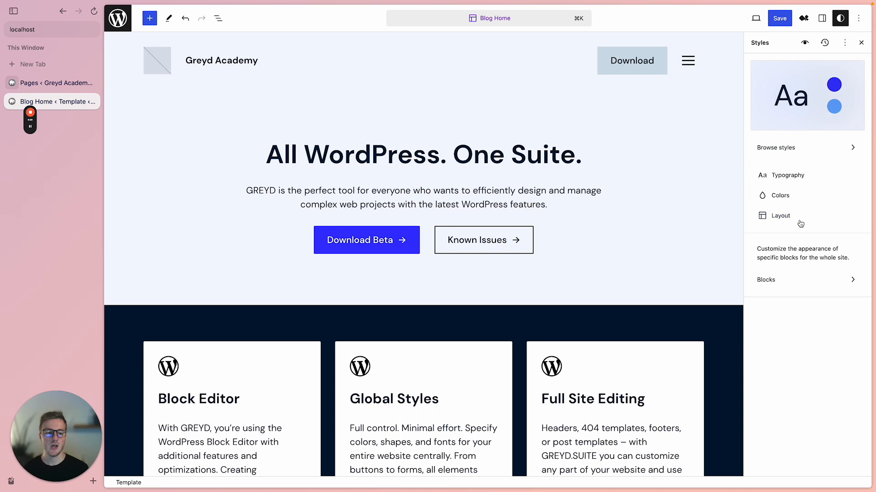
{"action": "left_click", "coordinate": [805, 20]}
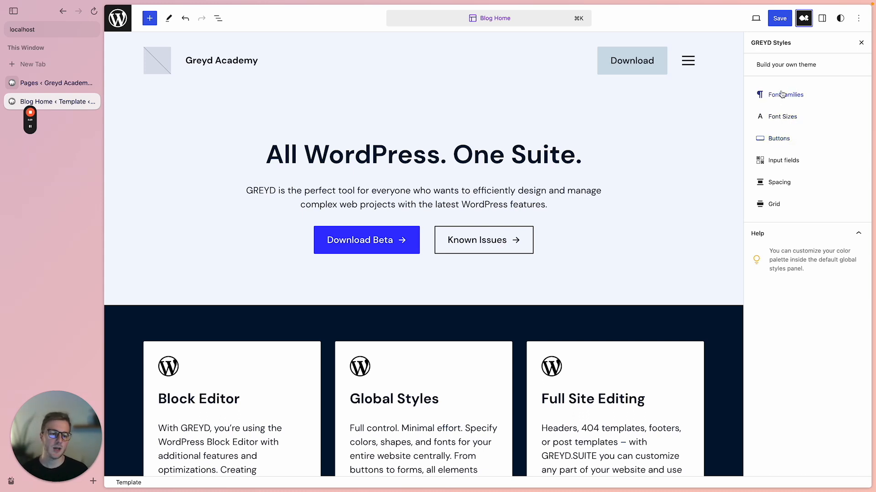
Step: Fully round the primary button's corners by raising its border radius to the maximum
{"action": "left_click", "coordinate": [777, 144]}
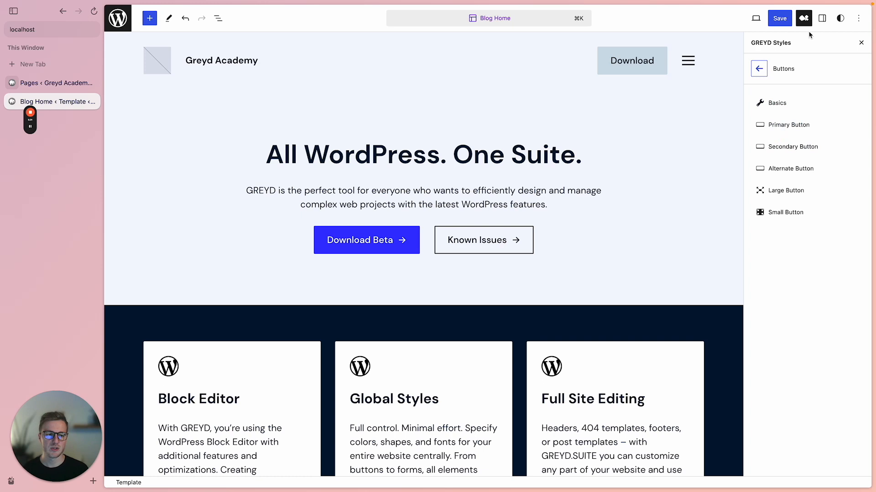
{"action": "left_click", "coordinate": [758, 69]}
{"action": "left_click", "coordinate": [779, 139]}
{"action": "left_click", "coordinate": [786, 126]}
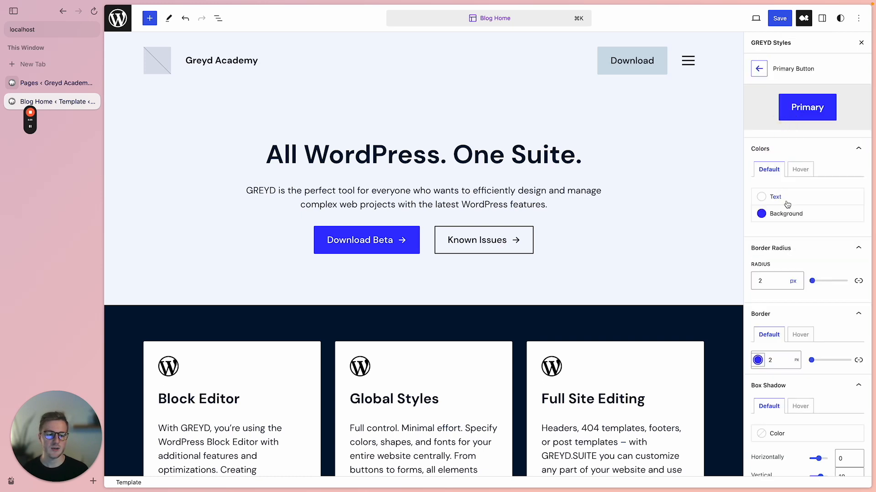
{"action": "left_click_drag", "start_coordinate": [811, 281], "coordinate": [865, 284]}
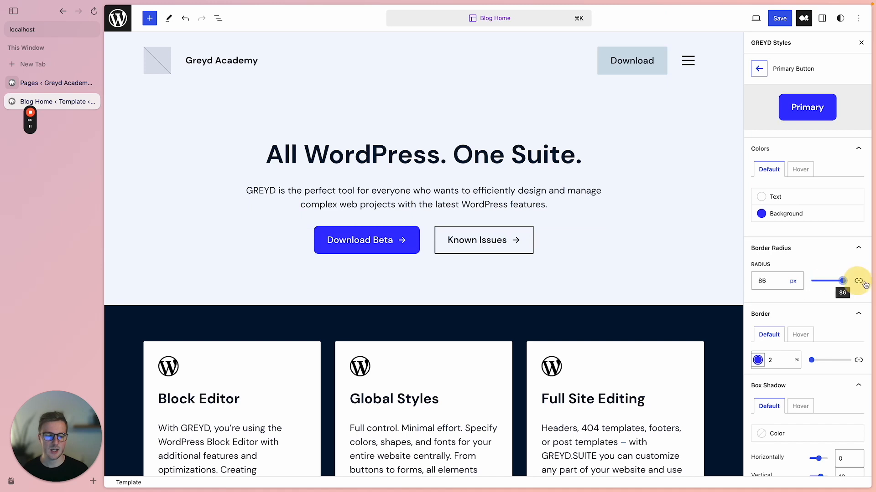
Step: Raise the secondary button's border radius to the maximum so its corners are fully rounded
{"action": "left_click", "coordinate": [757, 69]}
{"action": "left_click", "coordinate": [784, 153]}
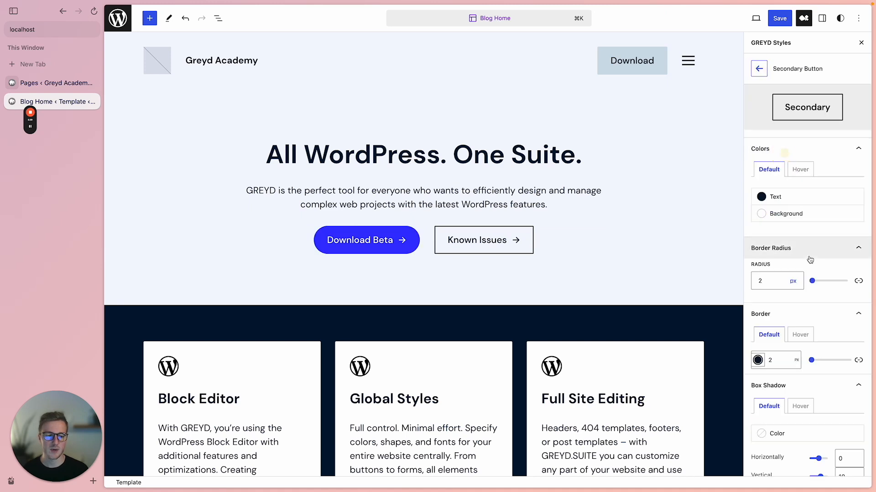
{"action": "left_click_drag", "start_coordinate": [812, 281], "coordinate": [863, 282]}
{"action": "left_click", "coordinate": [758, 68]}
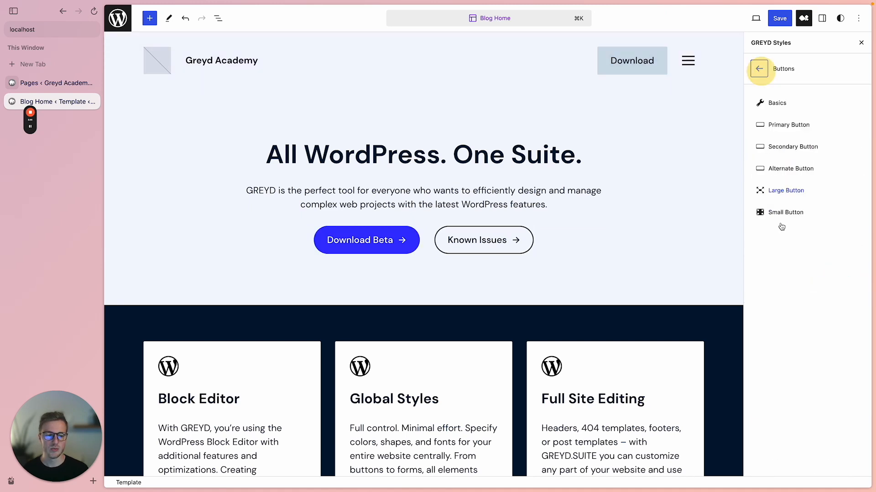
Step: Set the alternate button's border radius to 100 px and save the custom global styles
{"action": "left_click", "coordinate": [782, 169]}
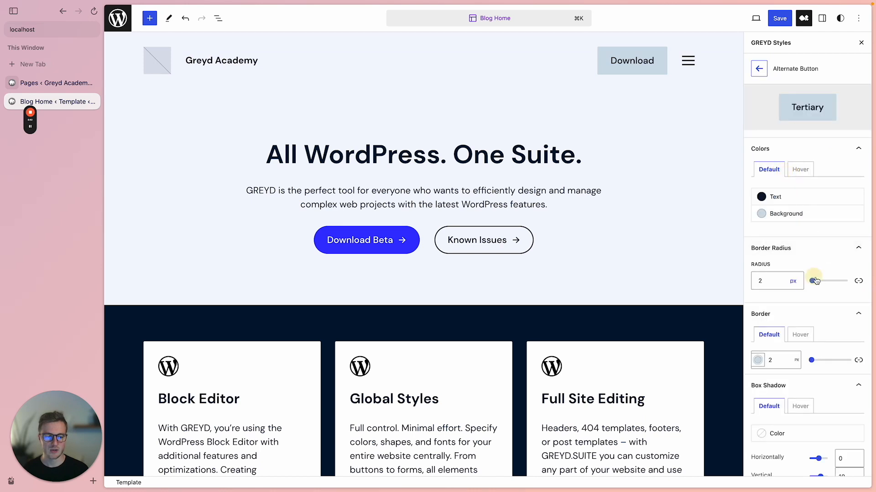
{"action": "left_click_drag", "start_coordinate": [815, 281], "coordinate": [848, 282]}
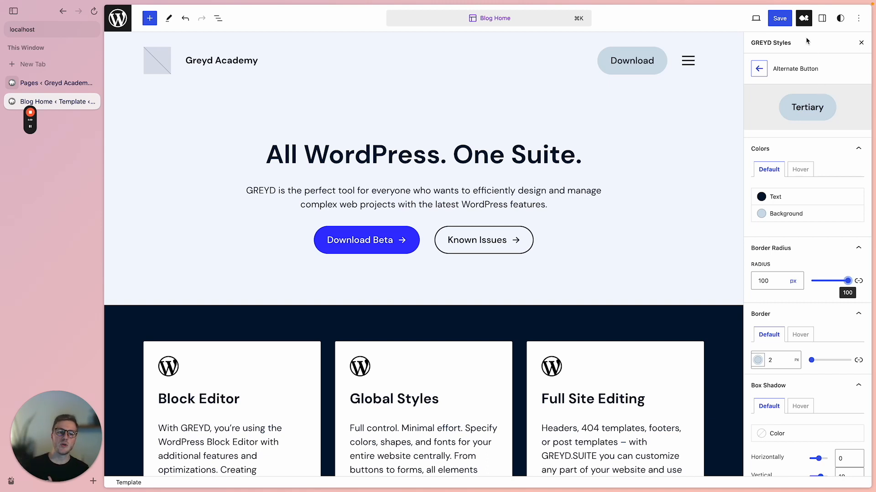
{"action": "left_click", "coordinate": [759, 69]}
{"action": "left_click", "coordinate": [759, 68]}
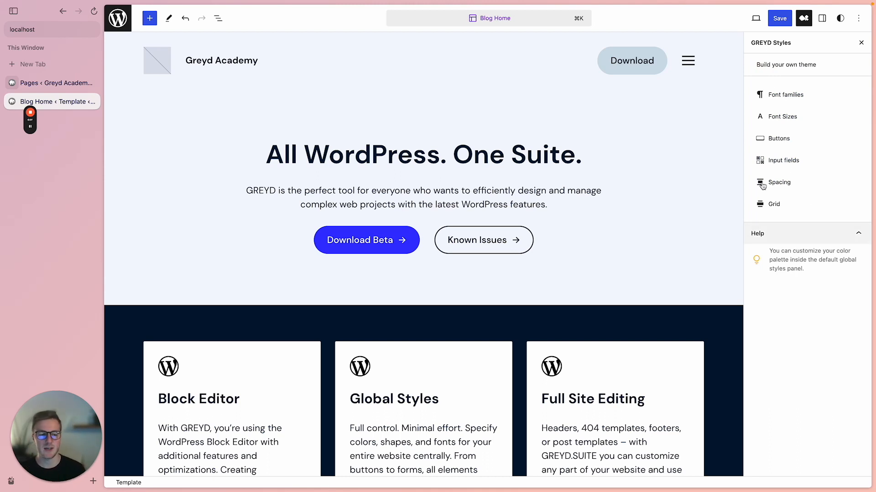
{"action": "left_click", "coordinate": [780, 18]}
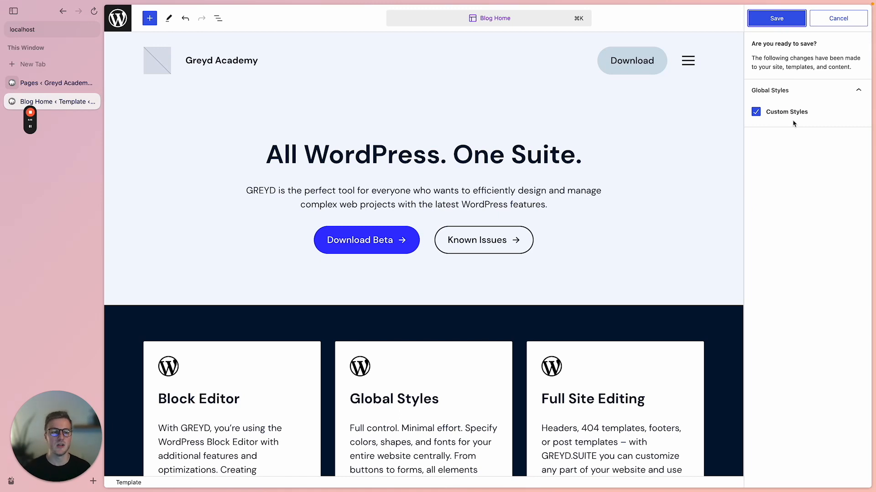
{"action": "left_click", "coordinate": [789, 23]}
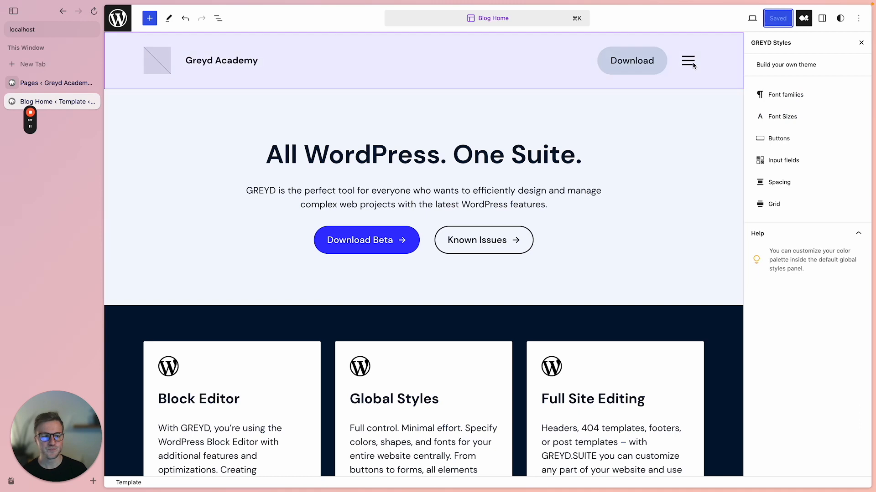
Step: Add logo.png to the media library and use it as the site logo in the header
{"action": "left_click", "coordinate": [165, 67]}
{"action": "left_click", "coordinate": [166, 67]}
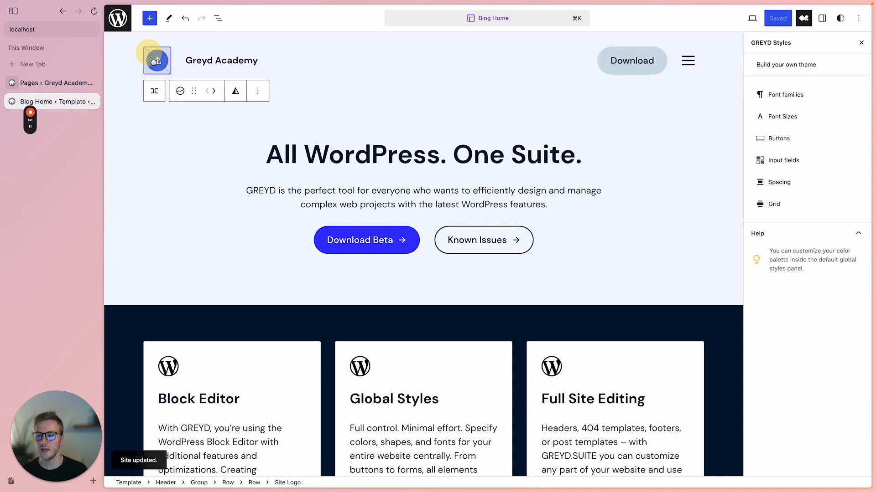
{"action": "left_click", "coordinate": [165, 67]}
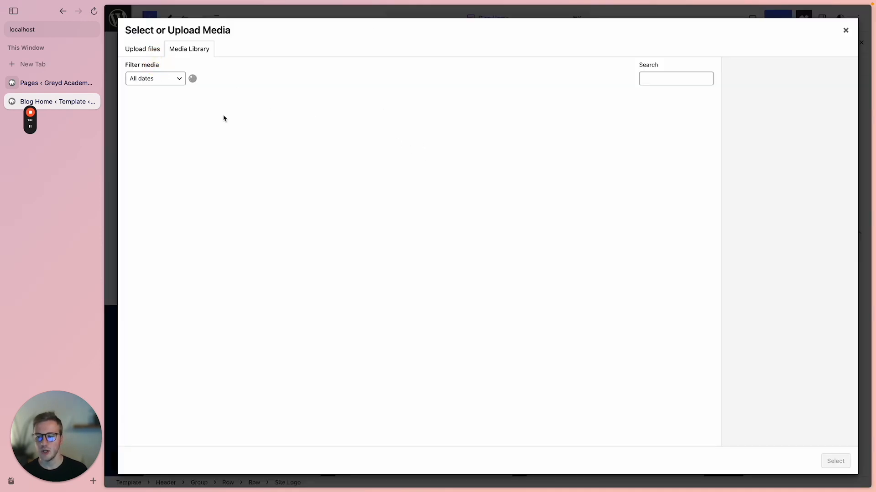
{"action": "left_click", "coordinate": [142, 49]}
{"action": "left_click_drag", "start_coordinate": [130, 296], "coordinate": [545, 257]}
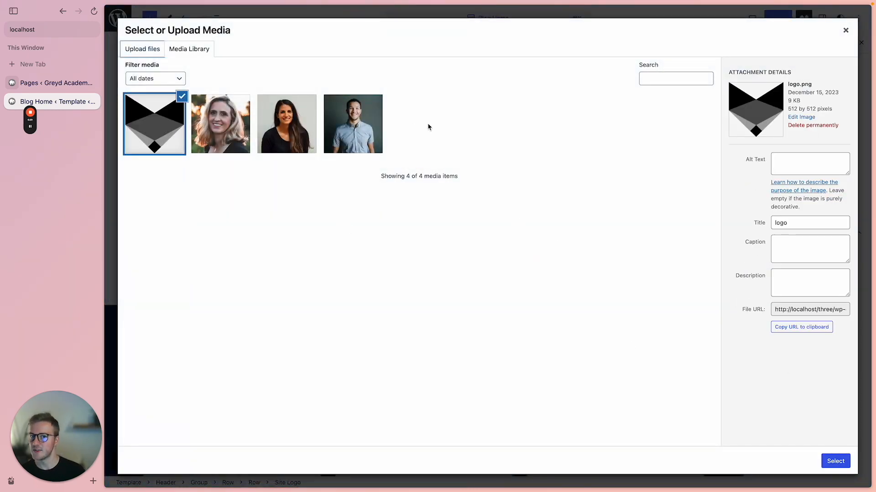
{"action": "left_click", "coordinate": [834, 461]}
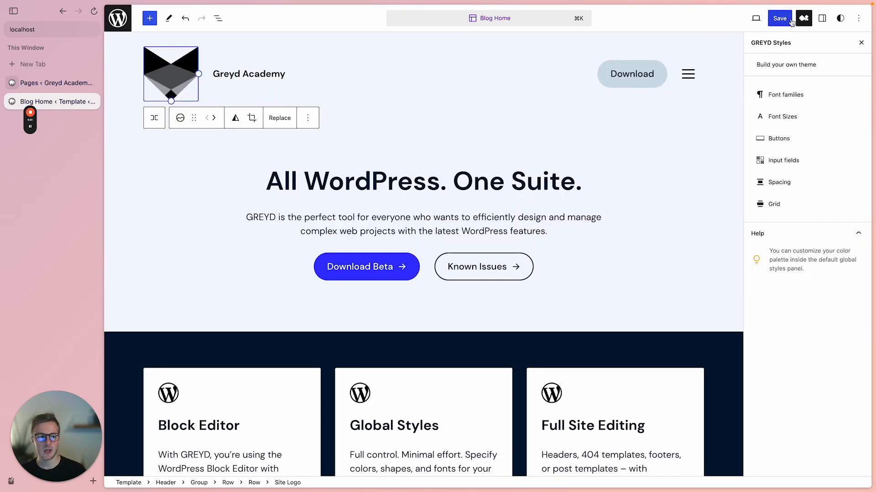
Step: Reduce the site logo's image width to 60 and save the site changes
{"action": "left_click", "coordinate": [821, 20]}
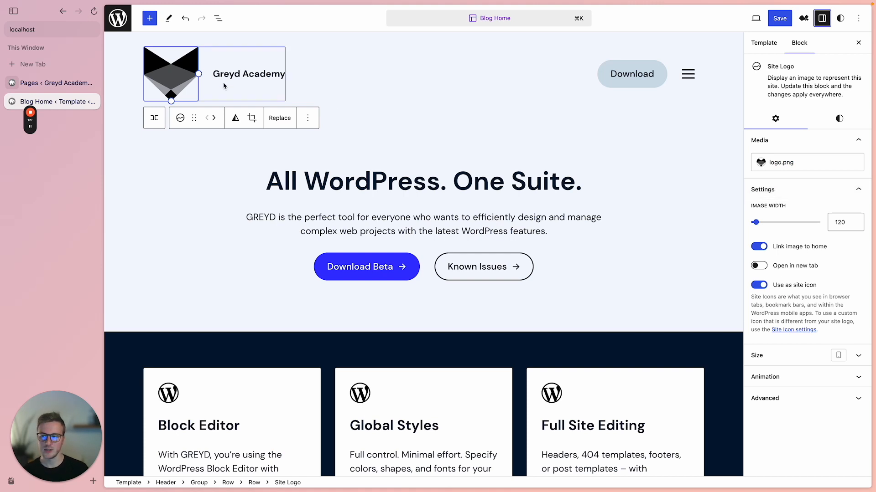
{"action": "left_click_drag", "start_coordinate": [171, 101], "coordinate": [170, 70]}
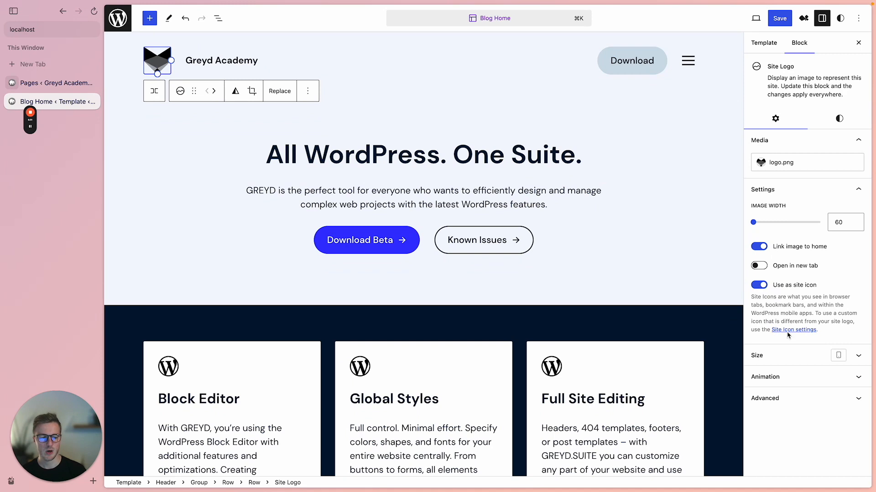
{"action": "left_click", "coordinate": [781, 18]}
{"action": "left_click", "coordinate": [781, 18]}
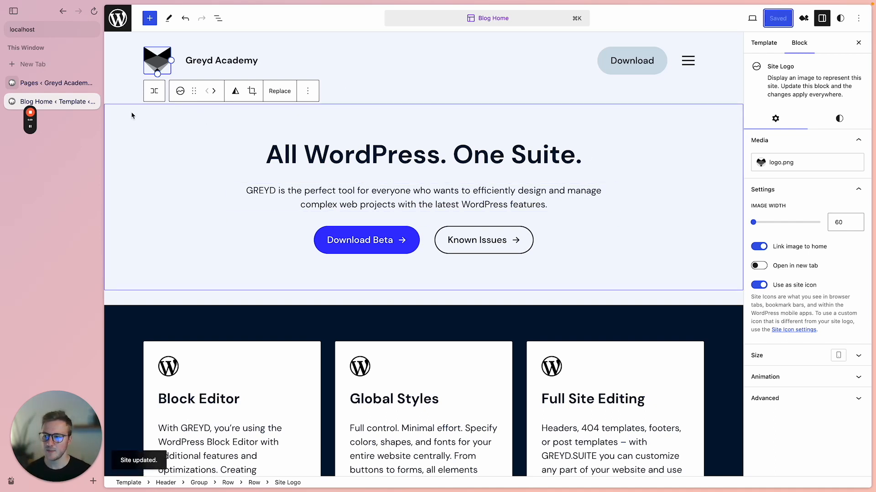
Step: View the published site to check the new logo and buttons, comparing it with the site title in the editor
{"action": "left_click", "coordinate": [751, 18]}
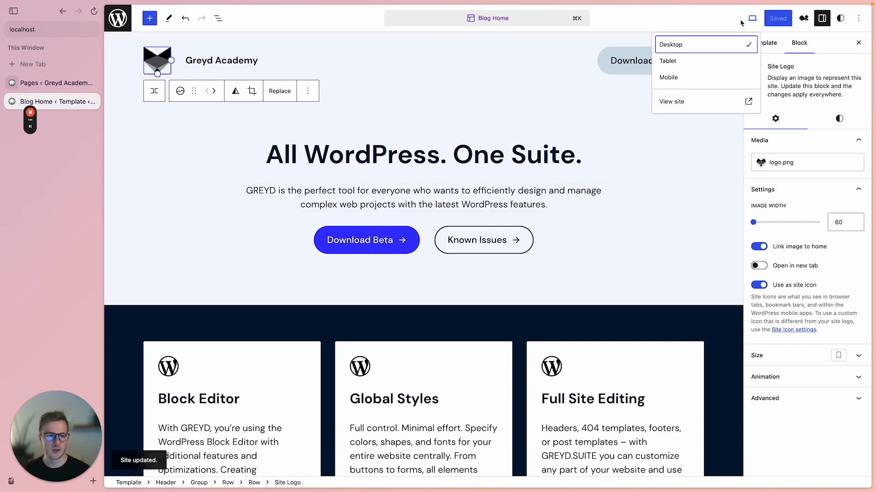
{"action": "left_click", "coordinate": [680, 102]}
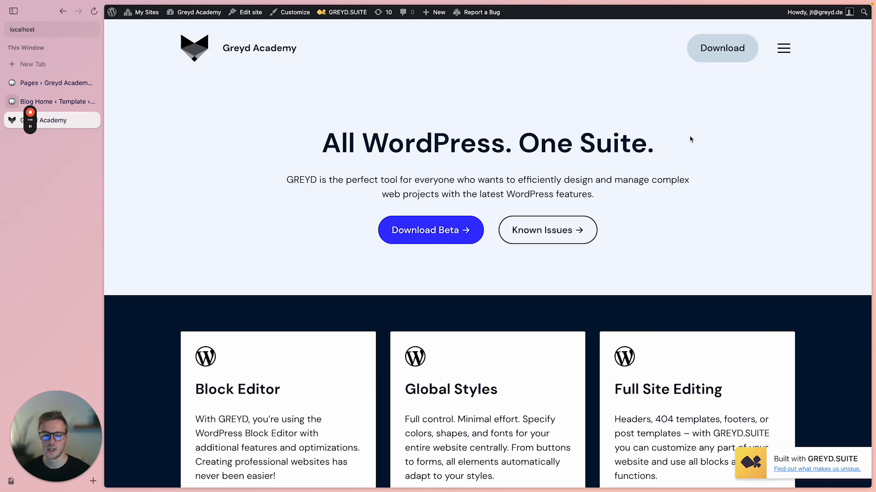
{"action": "left_click", "coordinate": [52, 101]}
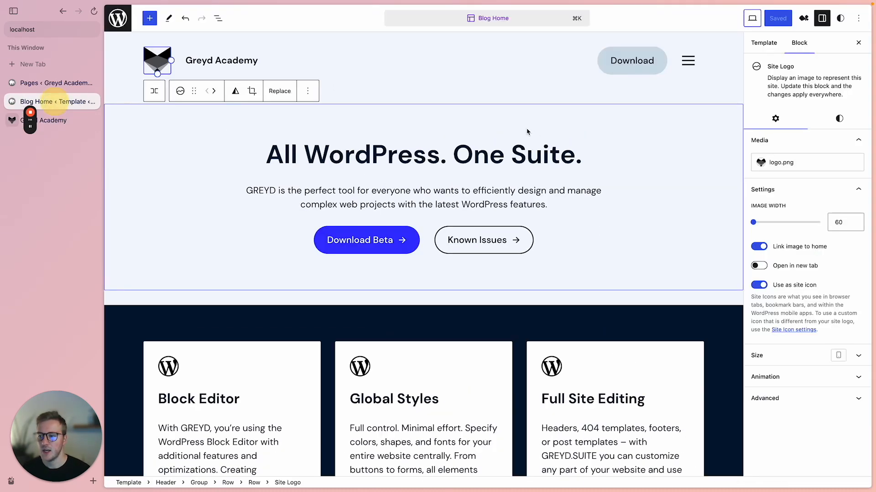
{"action": "left_click", "coordinate": [219, 61]}
{"action": "key", "text": "ctrl+Tab"}
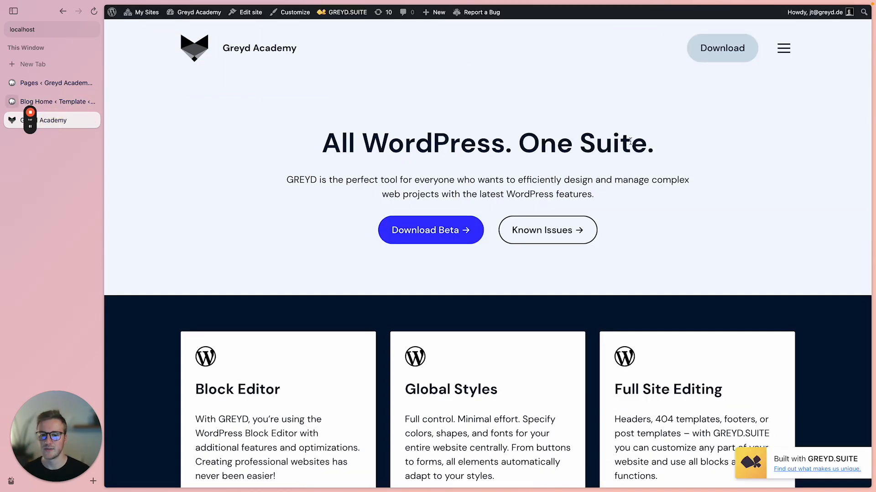
Step: Inspect the site in the browser's responsive view at a width of 597 and show the burger menu's overlay
{"action": "key", "text": "super+alt+i"}
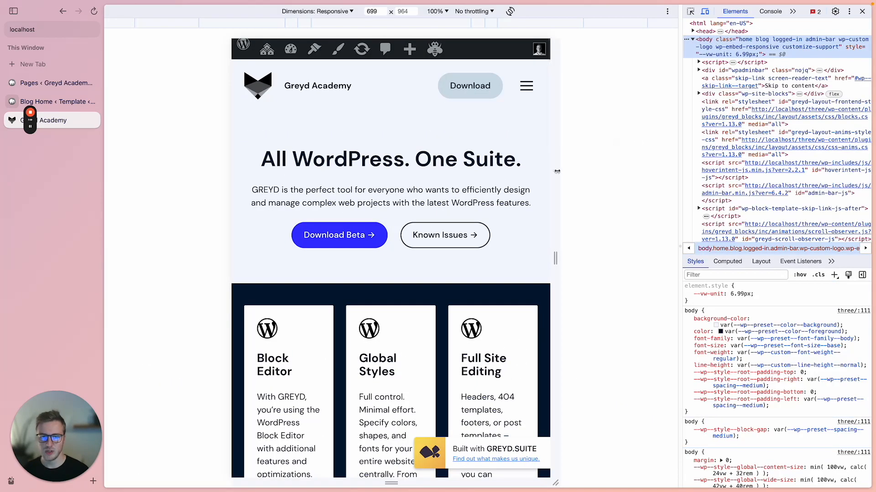
{"action": "left_click_drag", "start_coordinate": [551, 177], "coordinate": [530, 191]}
{"action": "left_click", "coordinate": [507, 85]}
{"action": "left_click", "coordinate": [499, 87]}
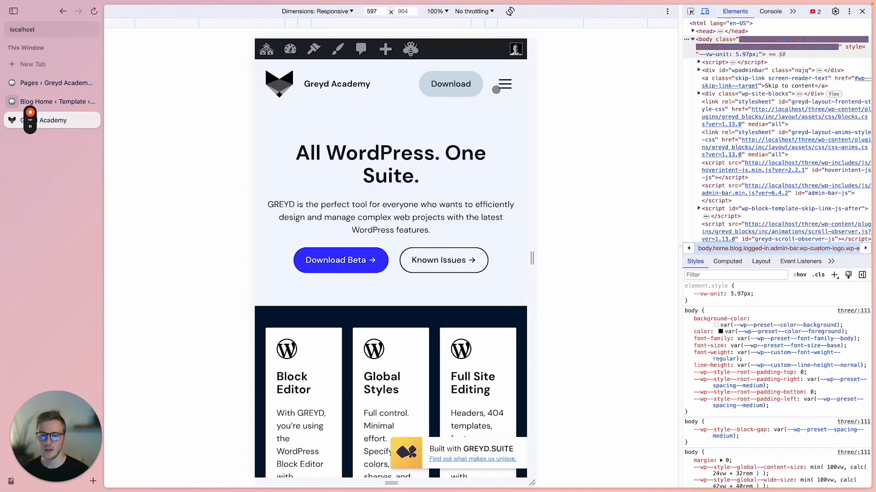
{"action": "left_click", "coordinate": [505, 85]}
Step: Check the overlay menu and header at several responsive widths, including 675, 519, 716 and 891, and expand the mobile navigation
{"action": "left_click_drag", "start_coordinate": [533, 123], "coordinate": [550, 120]}
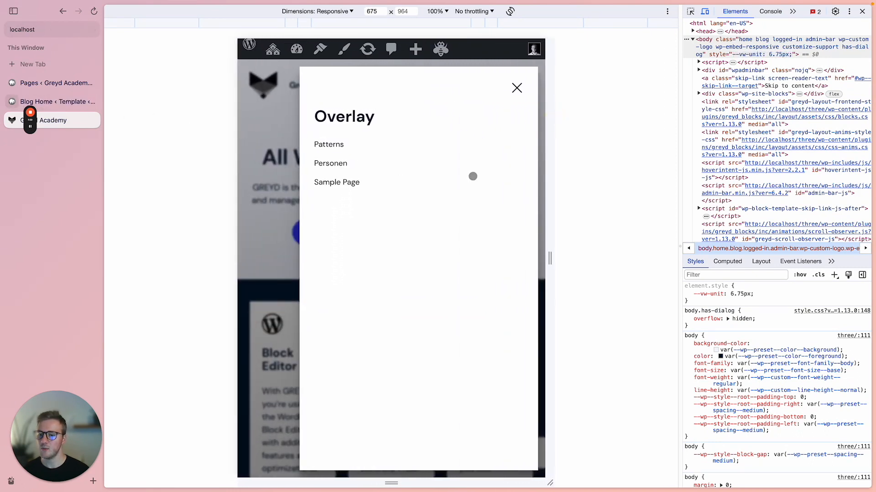
{"action": "left_click_drag", "start_coordinate": [552, 188], "coordinate": [513, 189]}
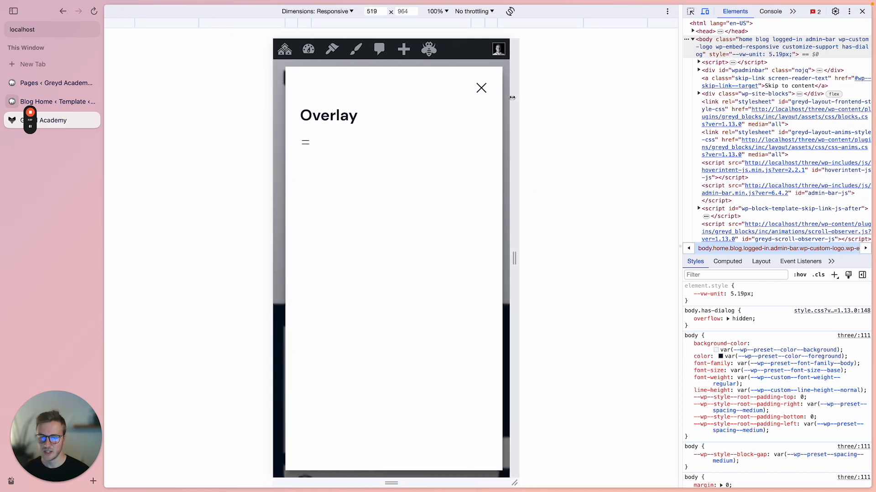
{"action": "left_click", "coordinate": [304, 144]}
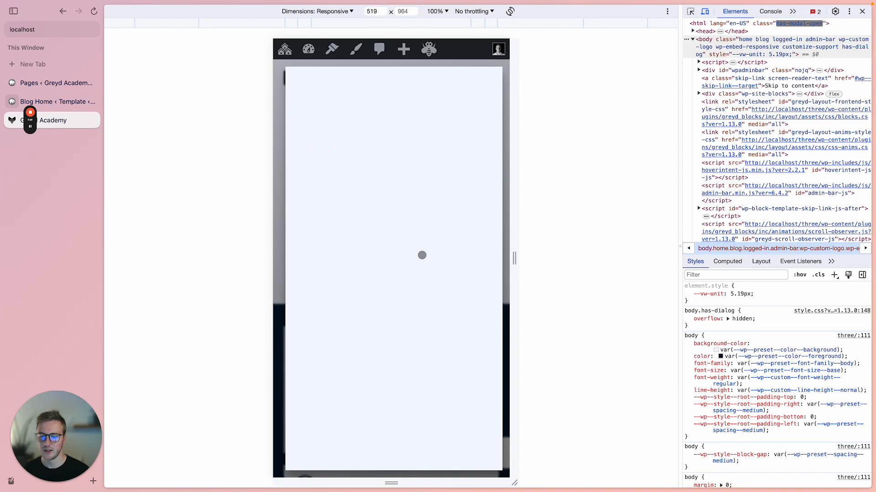
{"action": "left_click_drag", "start_coordinate": [516, 215], "coordinate": [561, 215]}
{"action": "left_click", "coordinate": [224, 134]}
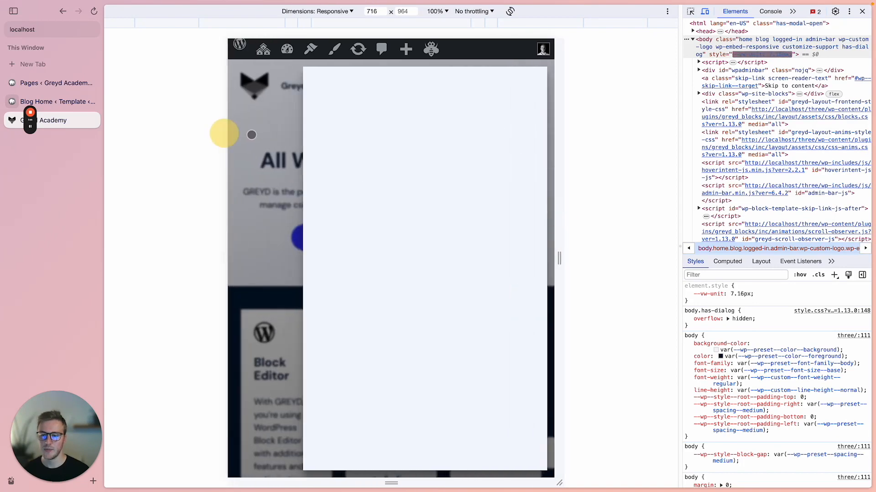
{"action": "left_click", "coordinate": [253, 134]}
{"action": "left_click_drag", "start_coordinate": [563, 145], "coordinate": [599, 145]}
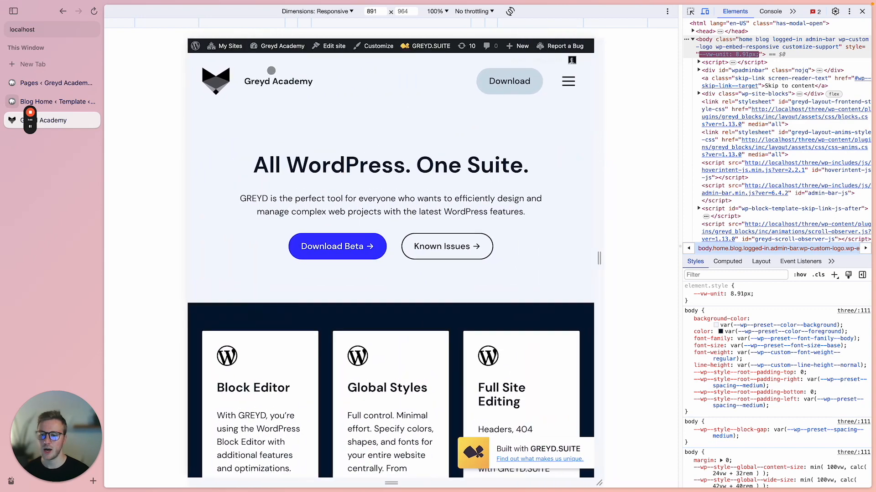
Step: Return to the Blog Home template and examine the site title's advanced settings for hiding it per breakpoint
{"action": "left_click", "coordinate": [52, 101]}
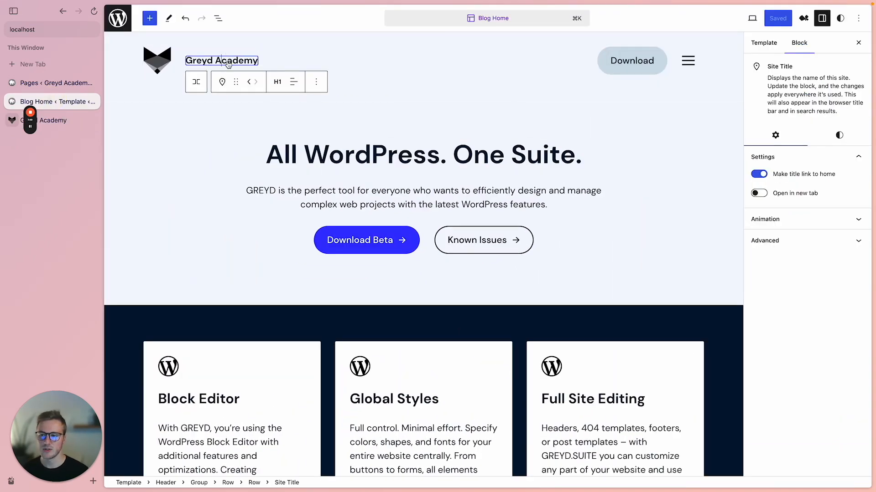
{"action": "left_click", "coordinate": [776, 241]}
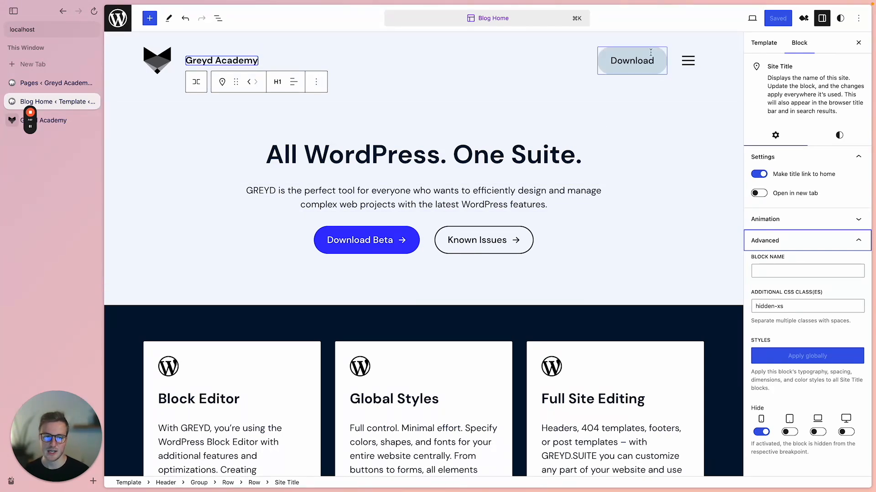
Step: Set the overlay menu of the Navigation block inside the burger popover to Off and save the change
{"action": "left_click", "coordinate": [689, 63]}
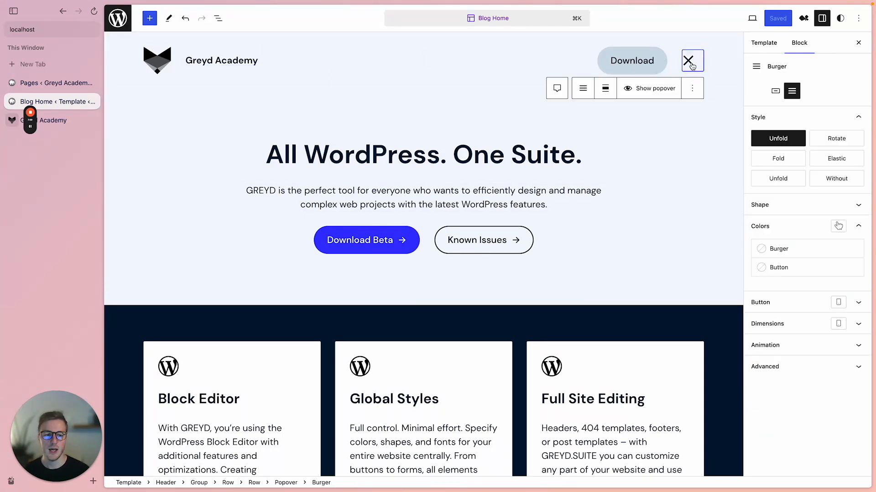
{"action": "left_click", "coordinate": [663, 89]}
{"action": "left_click", "coordinate": [442, 135]}
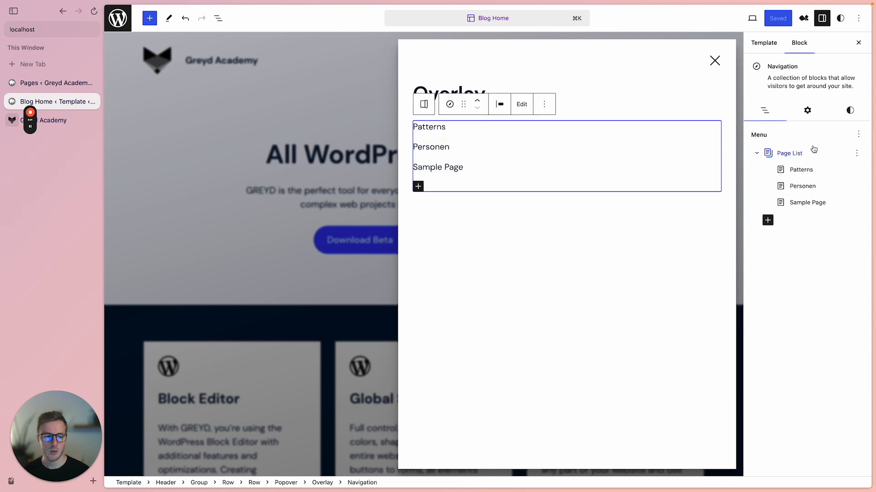
{"action": "left_click", "coordinate": [807, 110]}
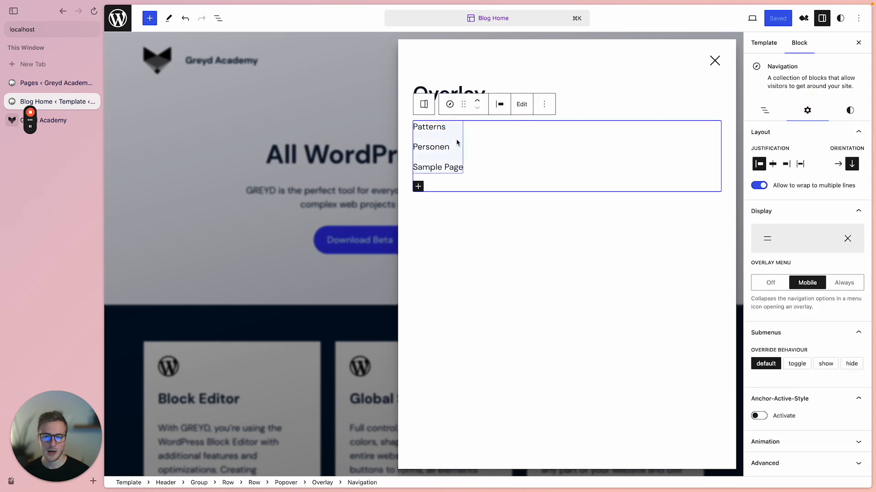
{"action": "left_click", "coordinate": [772, 282]}
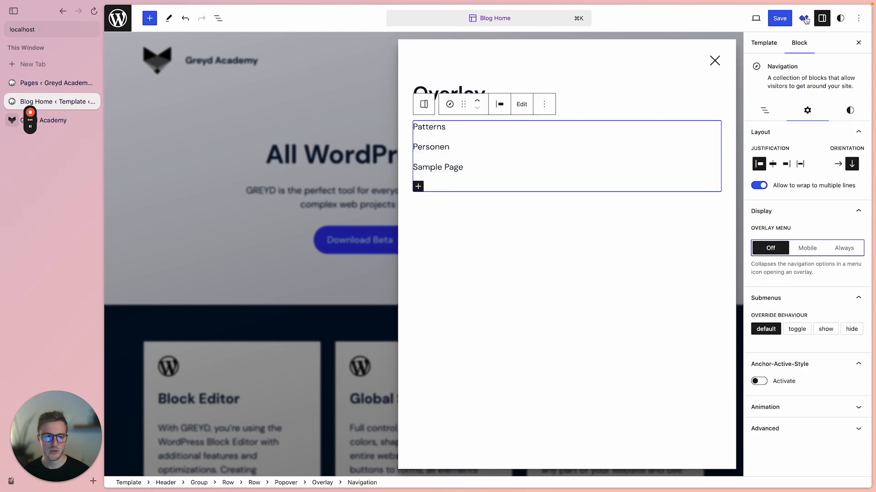
{"action": "left_click", "coordinate": [780, 19]}
{"action": "left_click", "coordinate": [777, 18]}
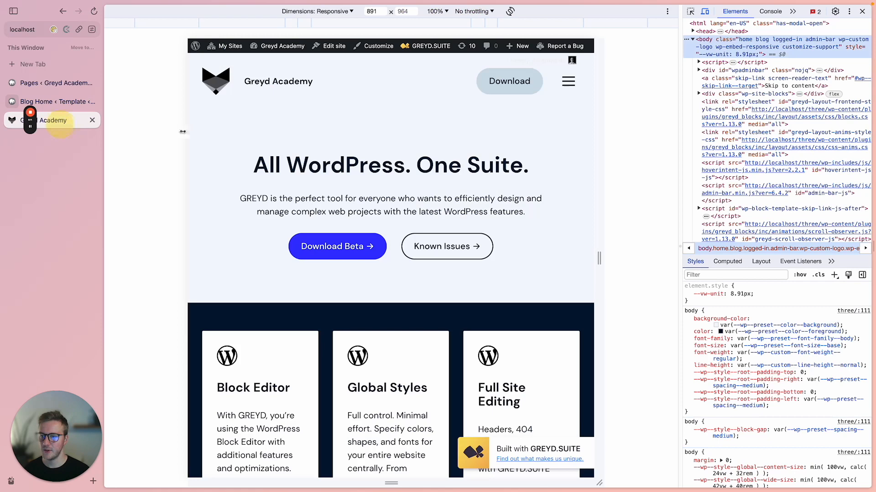
Step: Hide the header's site title on the tablet breakpoint as well and save the Header template part
{"action": "left_click", "coordinate": [53, 120]}
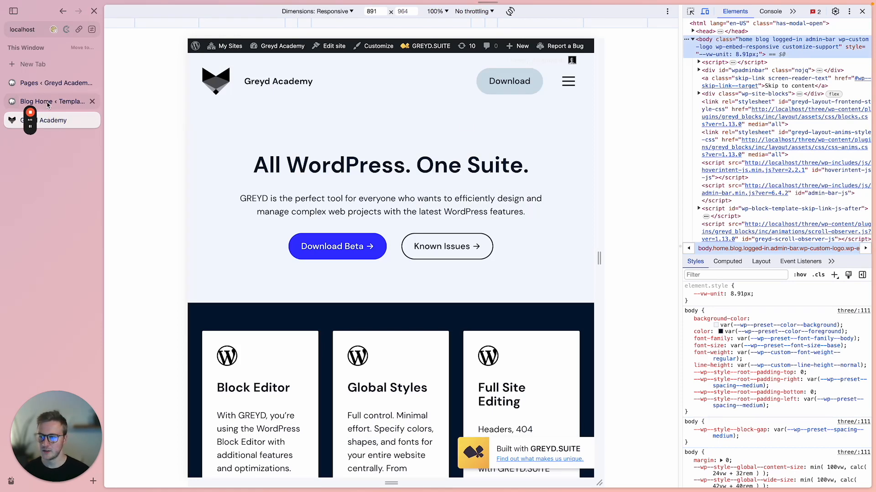
{"action": "left_click", "coordinate": [41, 105]}
{"action": "left_click", "coordinate": [352, 114]}
{"action": "left_click", "coordinate": [218, 66]}
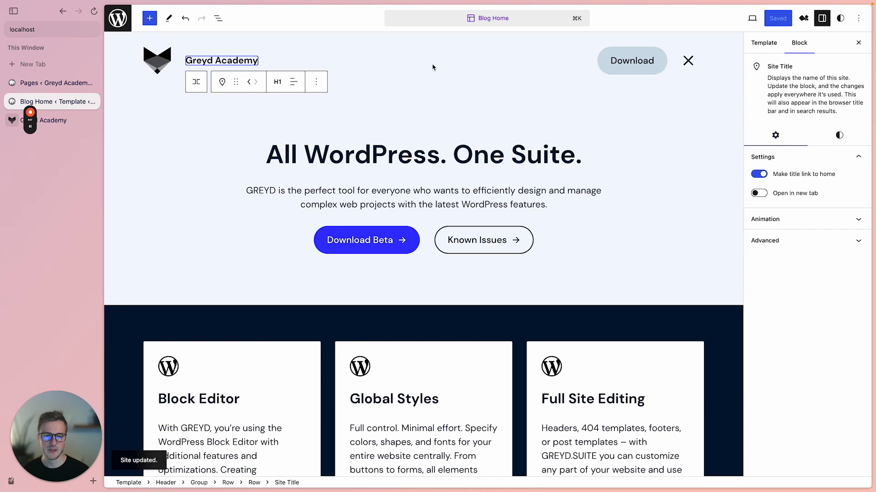
{"action": "left_click", "coordinate": [790, 240]}
{"action": "left_click", "coordinate": [790, 430]}
{"action": "left_click", "coordinate": [779, 18]}
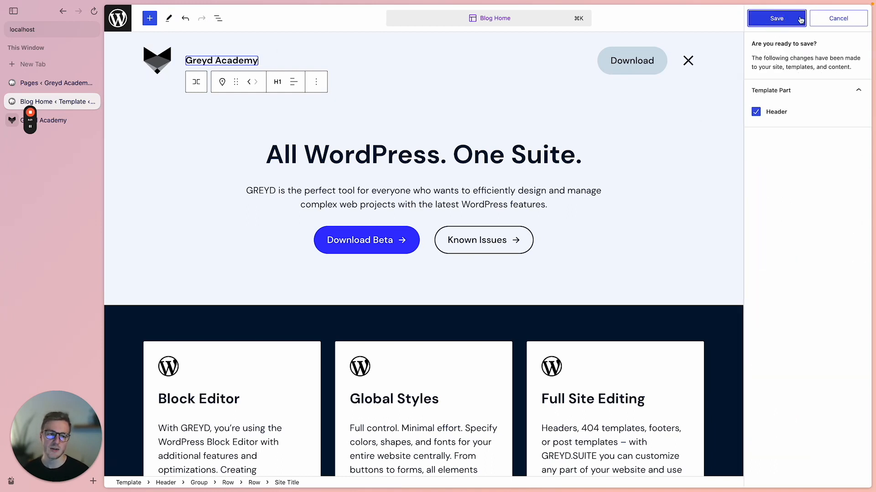
{"action": "left_click", "coordinate": [778, 18]}
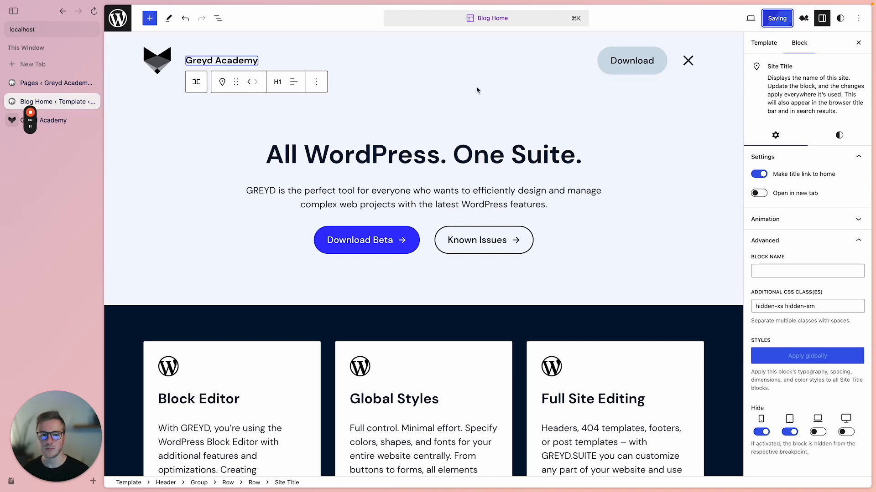
Step: Check the published site's header and burger overlay at several responsive widths and at full desktop width without the developer tools
{"action": "left_click", "coordinate": [752, 18]}
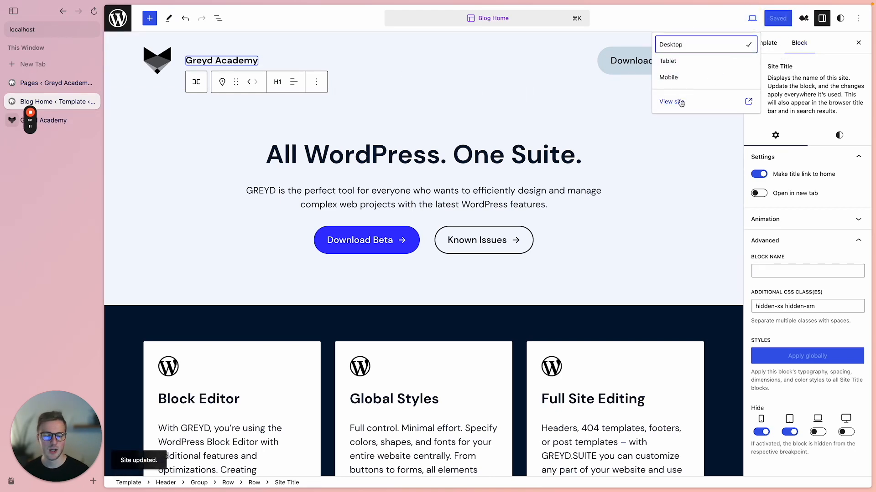
{"action": "left_click", "coordinate": [53, 120]}
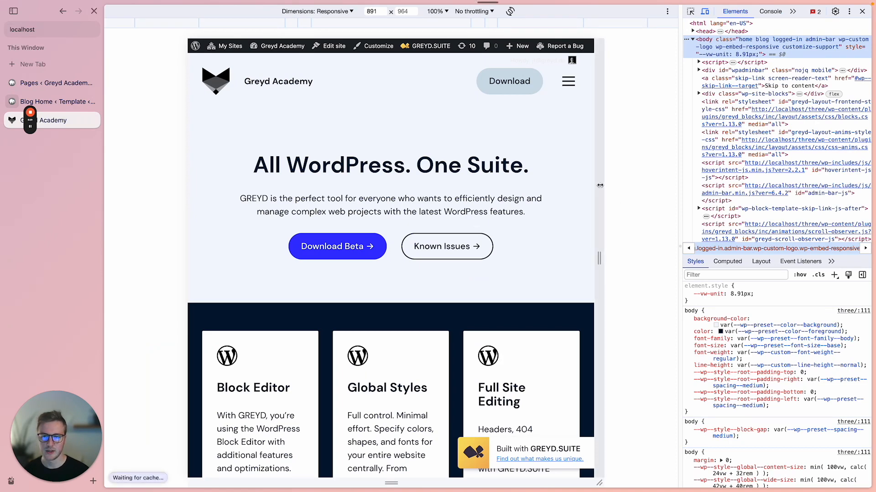
{"action": "left_click_drag", "start_coordinate": [596, 166], "coordinate": [576, 188]}
{"action": "left_click", "coordinate": [547, 82]}
{"action": "left_click_drag", "start_coordinate": [575, 135], "coordinate": [626, 146]}
{"action": "left_click", "coordinate": [861, 11]}
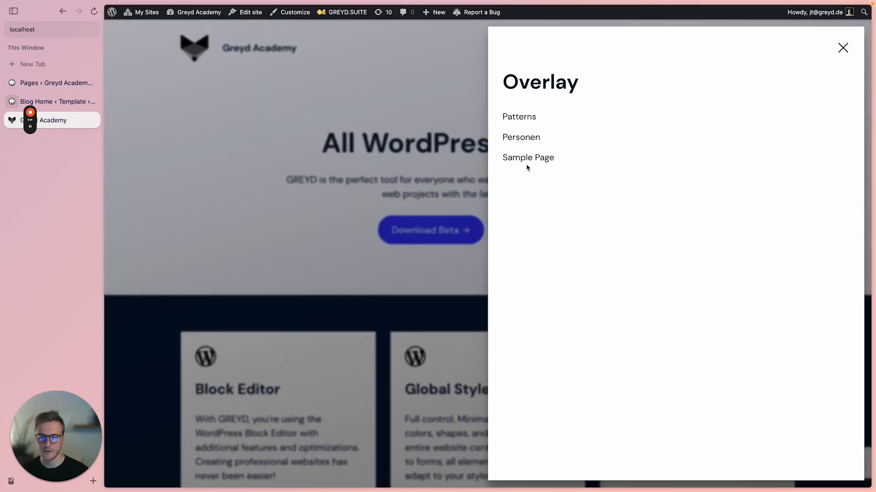
{"action": "left_click", "coordinate": [849, 46]}
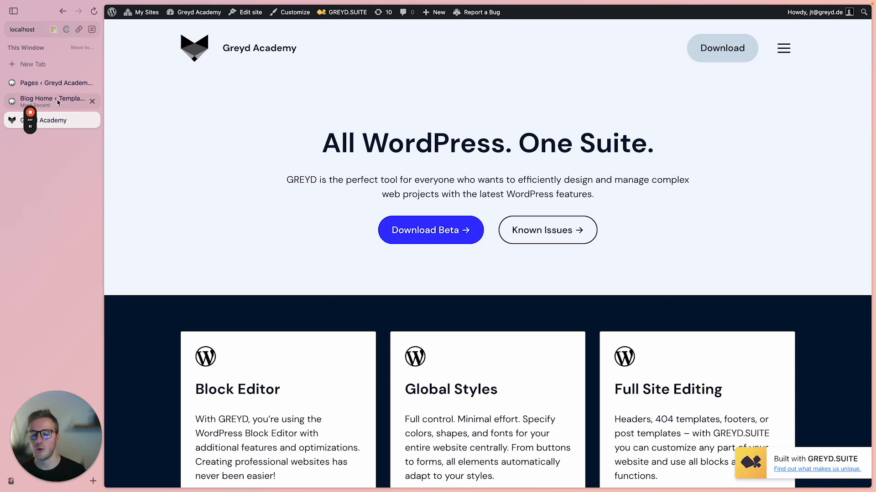
Step: Return to the Blog Home template, close the burger popover and review the site title's per-breakpoint hide settings
{"action": "left_click", "coordinate": [73, 101]}
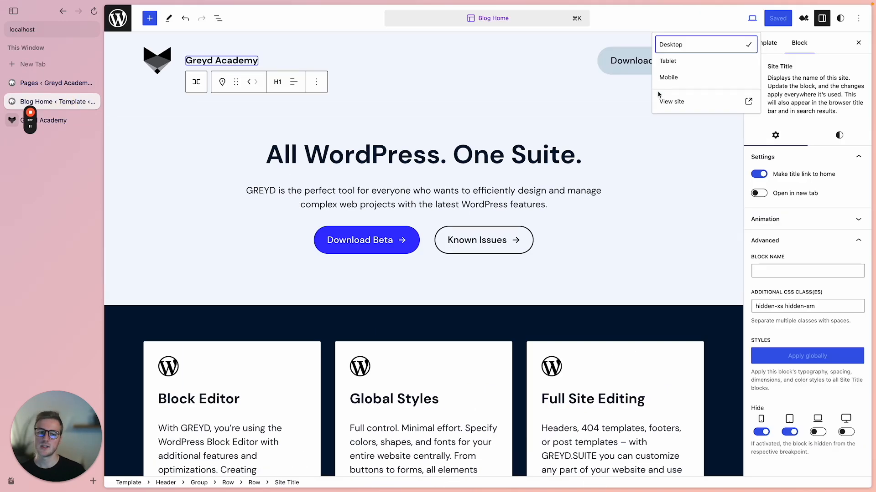
{"action": "left_click", "coordinate": [627, 125]}
{"action": "left_click", "coordinate": [693, 64]}
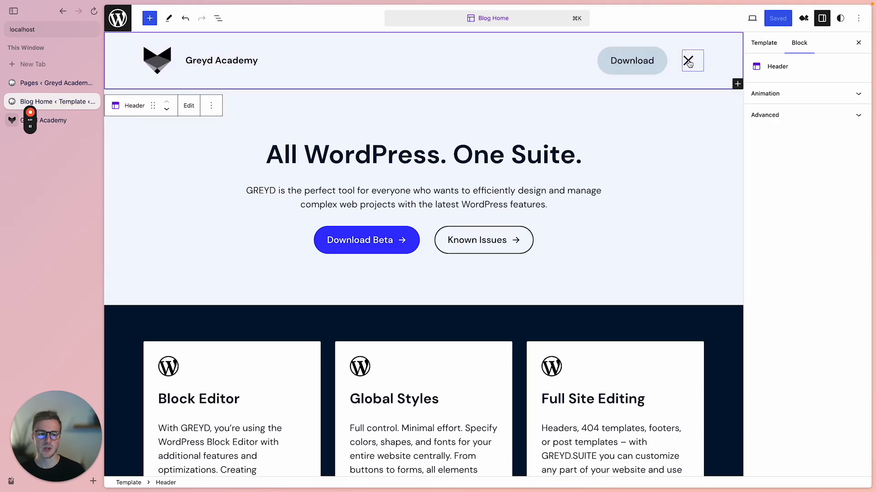
{"action": "left_click", "coordinate": [692, 64]}
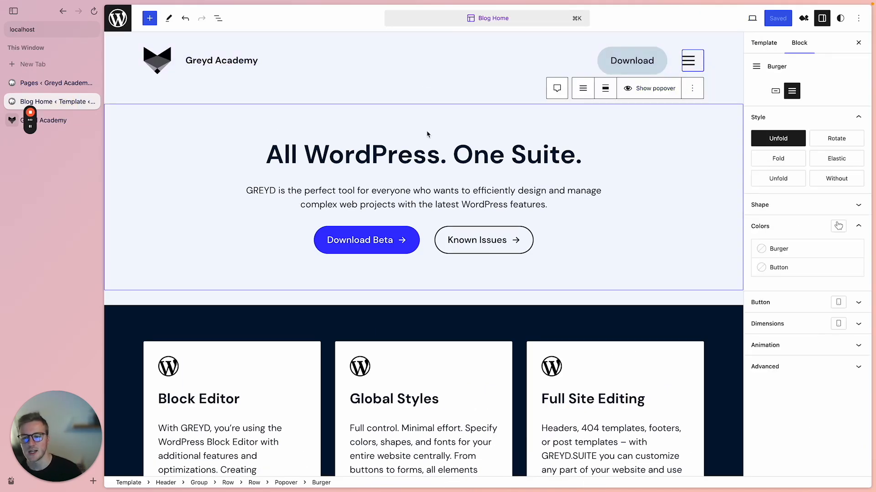
{"action": "left_click", "coordinate": [218, 60]}
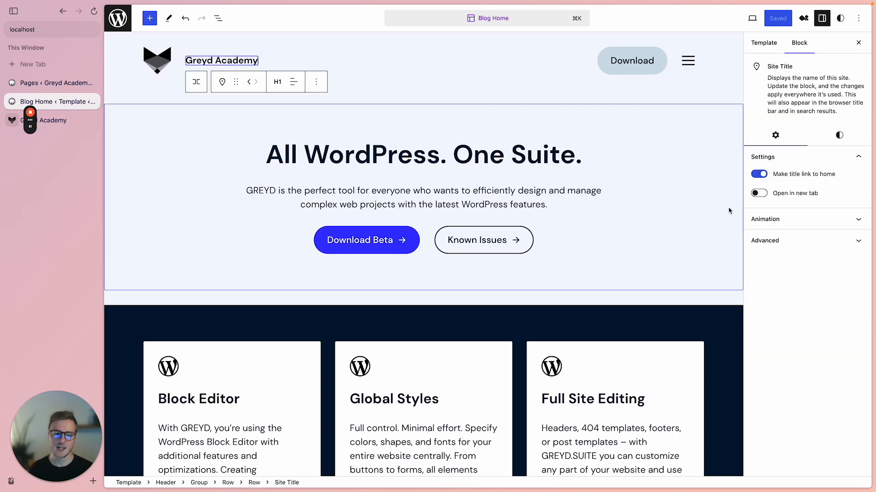
{"action": "left_click", "coordinate": [786, 247]}
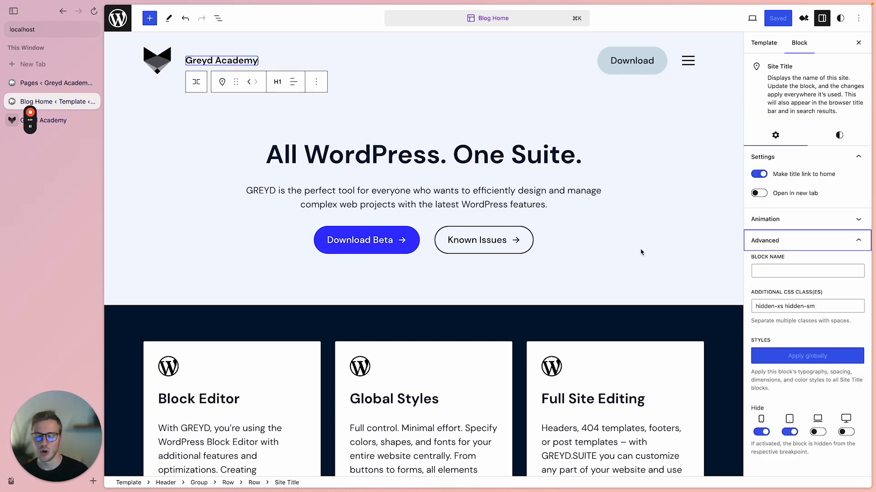
{"action": "scroll", "coordinate": [450, 342], "scroll_direction": "down", "scroll_amount": 9}
{"action": "scroll", "coordinate": [377, 75], "scroll_direction": "up", "scroll_amount": 9}
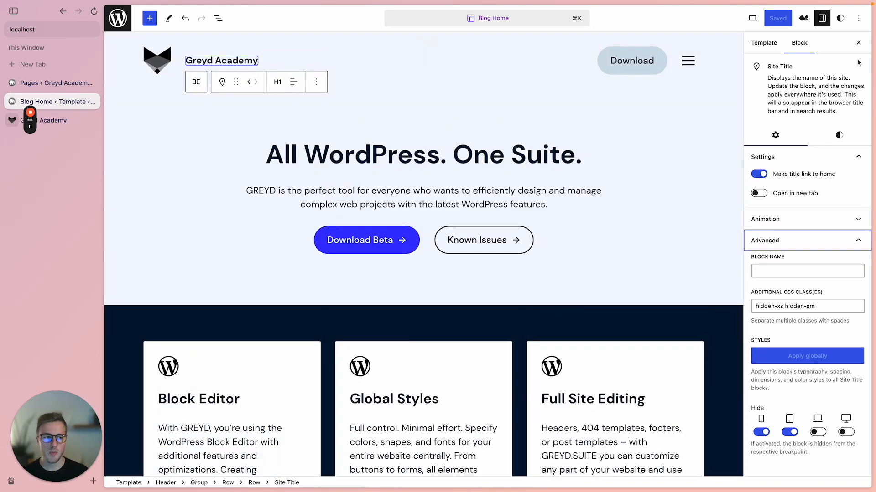
Step: Show the block list view and delete the dark group containing the three feature cards
{"action": "left_click", "coordinate": [858, 44]}
{"action": "left_click", "coordinate": [218, 18]}
{"action": "scroll", "coordinate": [383, 259], "scroll_direction": "down", "scroll_amount": 5}
{"action": "left_click", "coordinate": [371, 113]}
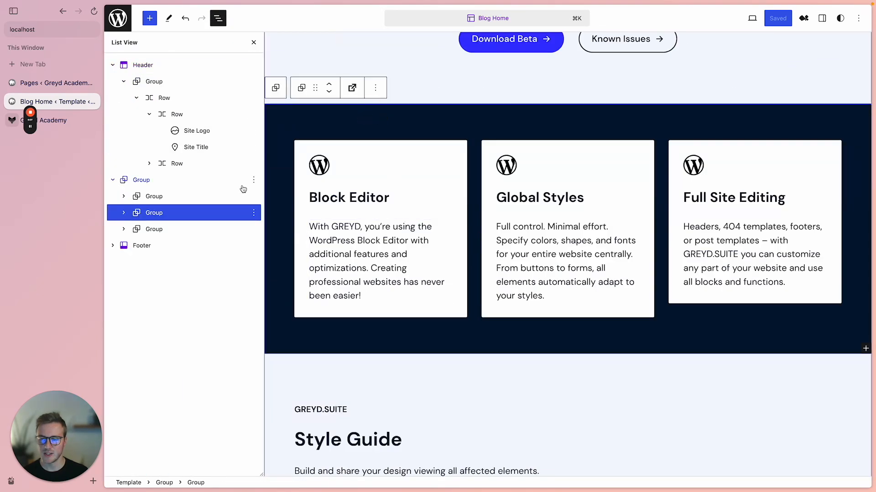
{"action": "left_click", "coordinate": [256, 212]}
{"action": "left_click", "coordinate": [264, 470]}
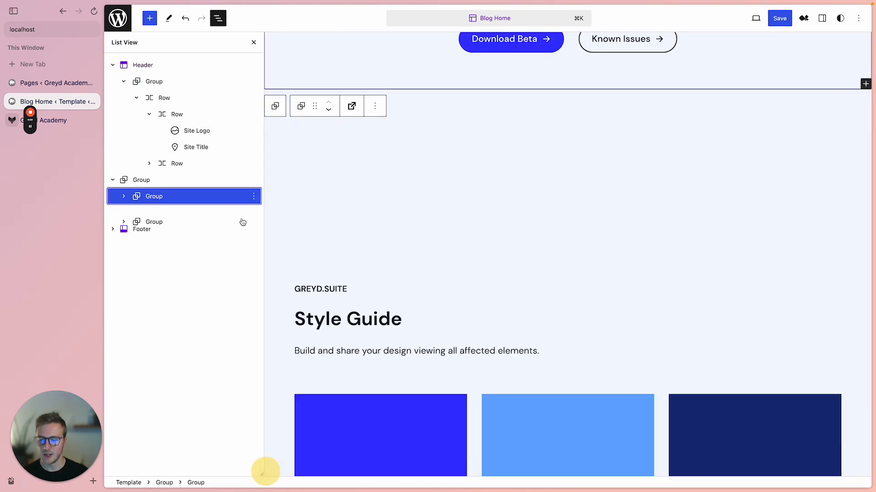
Step: Delete the group containing the Style Guide section from the template
{"action": "left_click", "coordinate": [242, 212]}
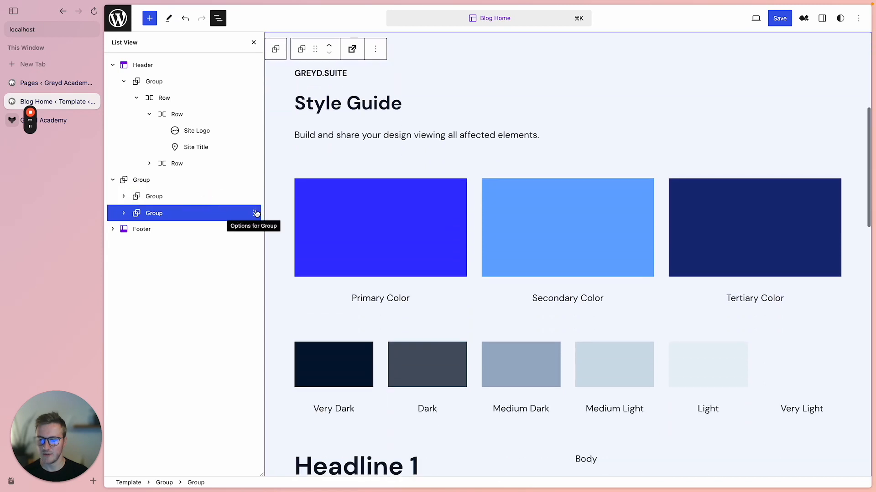
{"action": "left_click", "coordinate": [254, 213]}
{"action": "scroll", "coordinate": [277, 486], "scroll_direction": "down", "scroll_amount": 1}
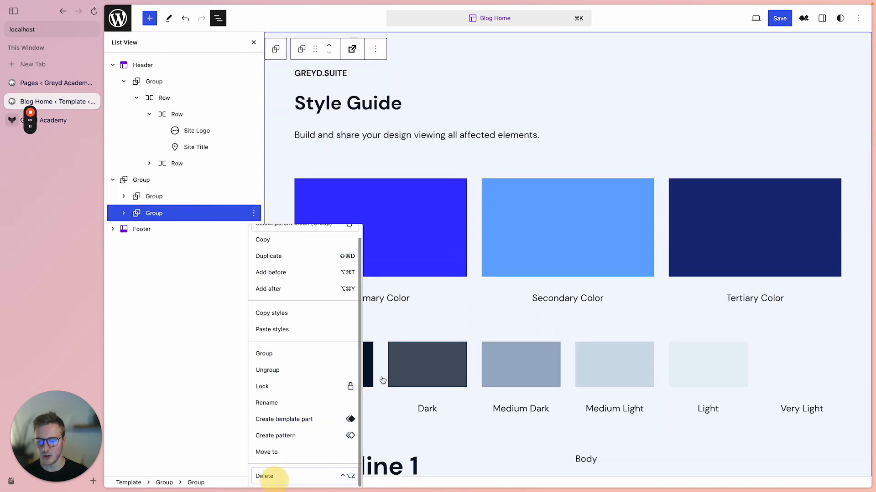
{"action": "left_click", "coordinate": [275, 476]}
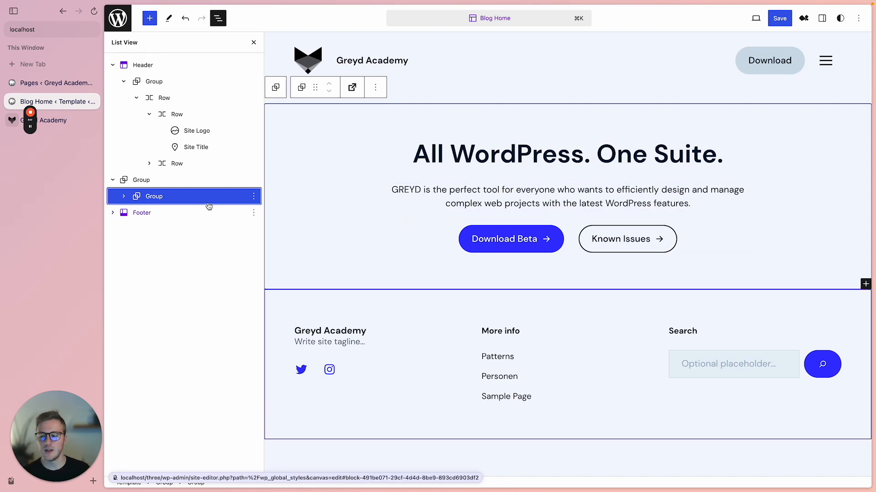
Step: Move the hero group out of its parent to the top level below the header, and collapse the Header in the block list
{"action": "left_click_drag", "start_coordinate": [151, 197], "coordinate": [128, 177]}
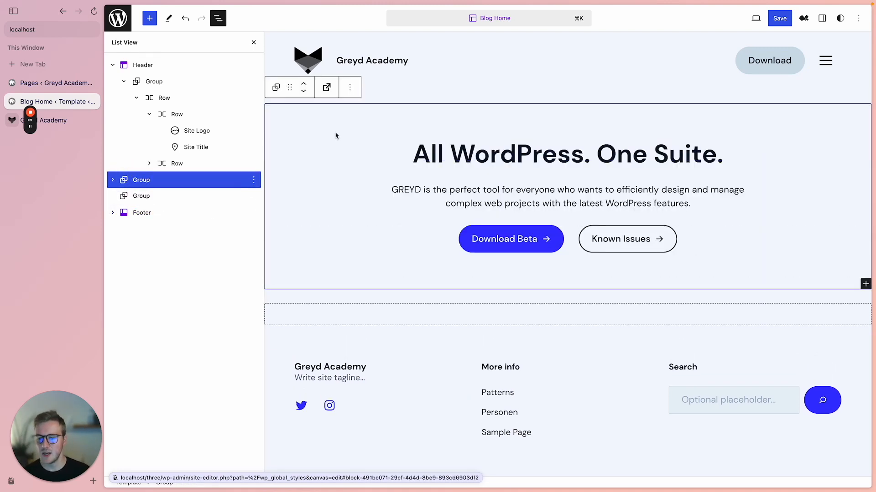
{"action": "left_click", "coordinate": [135, 199]}
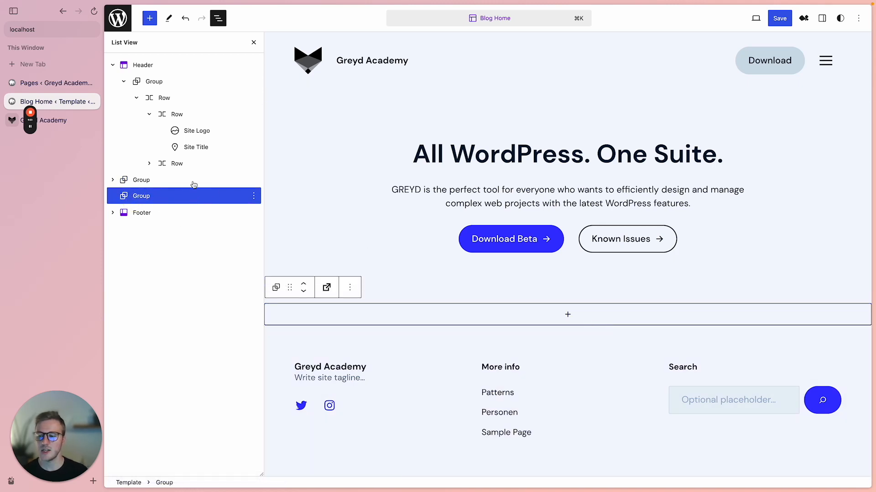
{"action": "left_click", "coordinate": [113, 65]}
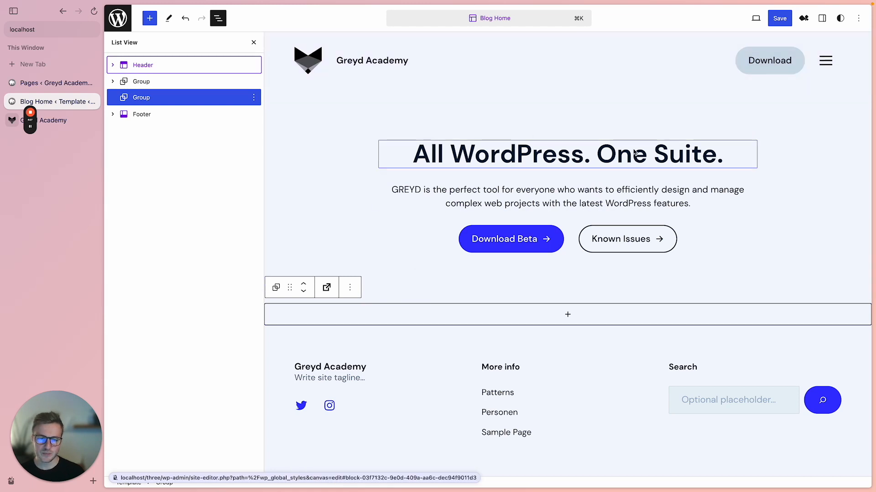
Step: Transform the "All WordPress. One Suite." hero group into a Cover block
{"action": "left_click", "coordinate": [118, 82]}
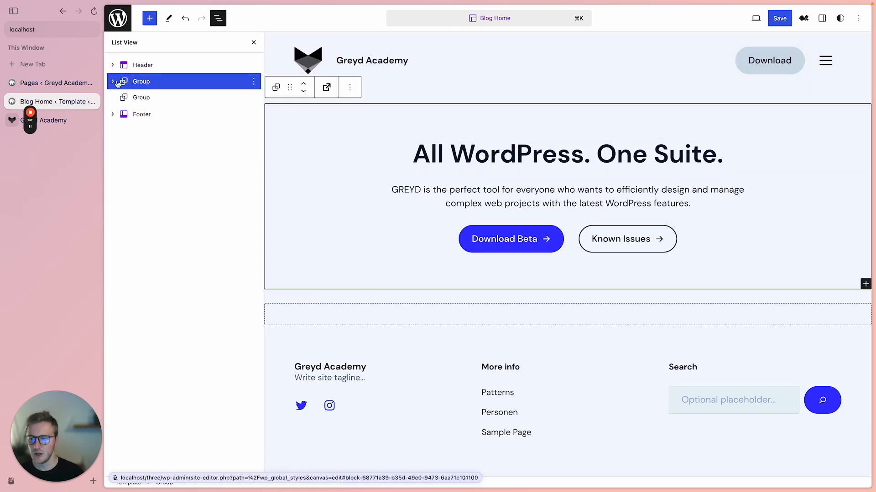
{"action": "left_click", "coordinate": [113, 82]}
{"action": "left_click", "coordinate": [113, 82]}
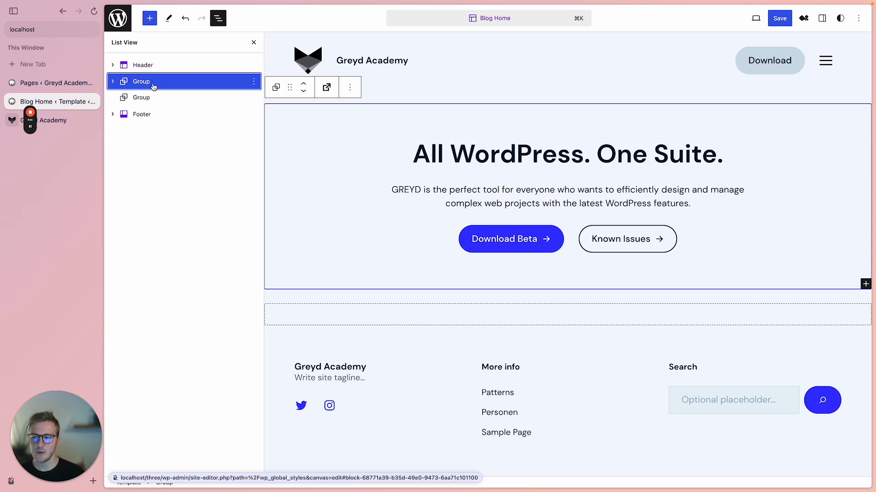
{"action": "left_click", "coordinate": [276, 87]}
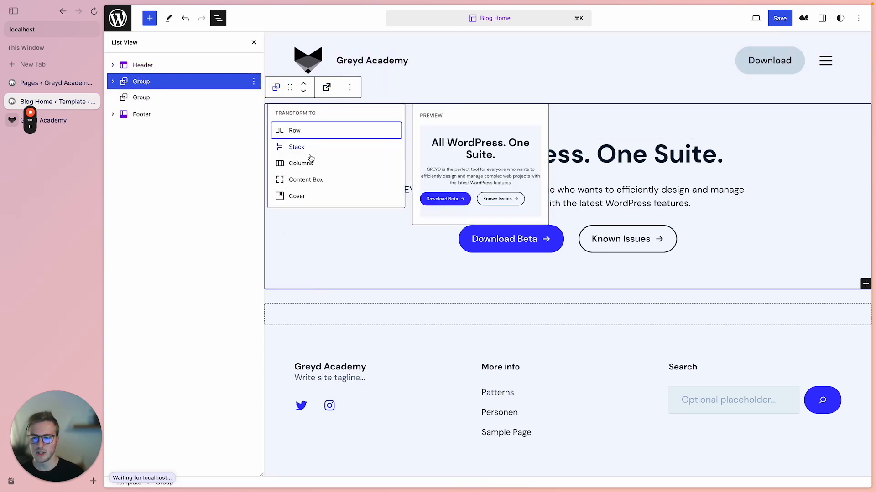
{"action": "left_click", "coordinate": [297, 197]}
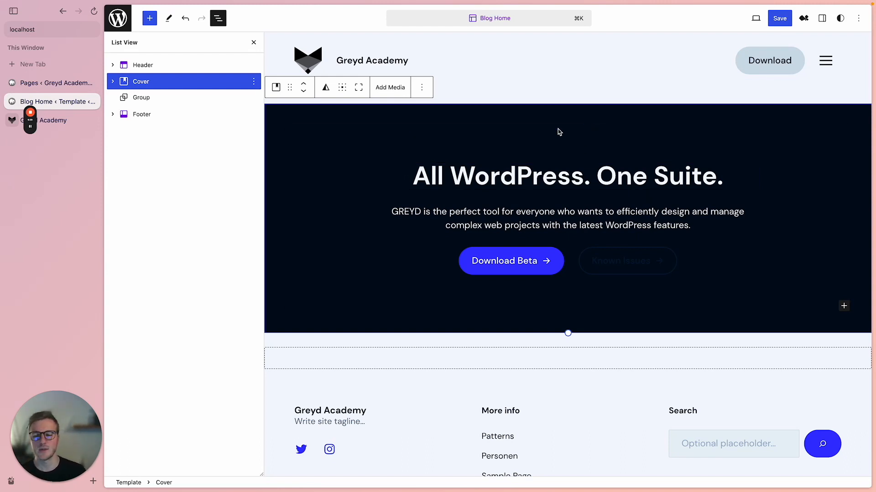
Step: Upload gradient-ph-image-2.jpeg to the media library and use it as the Cover block's background image
{"action": "left_click", "coordinate": [391, 86]}
{"action": "left_click", "coordinate": [418, 122]}
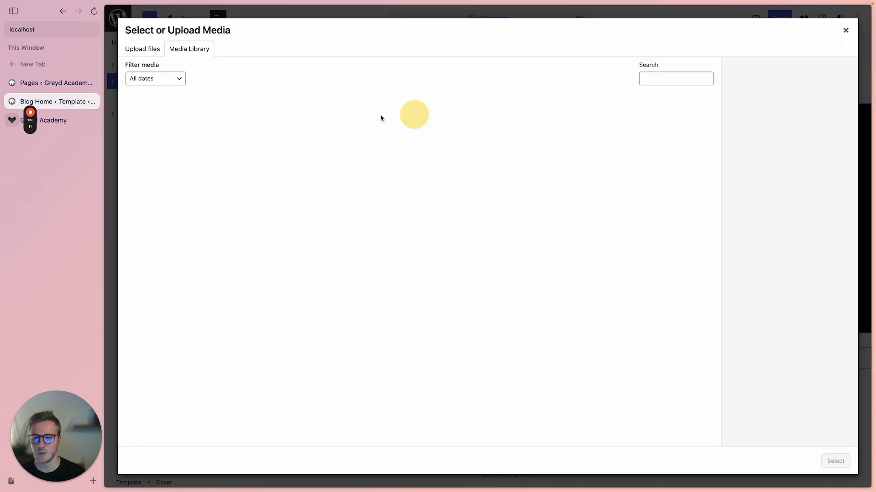
{"action": "left_click", "coordinate": [141, 48]}
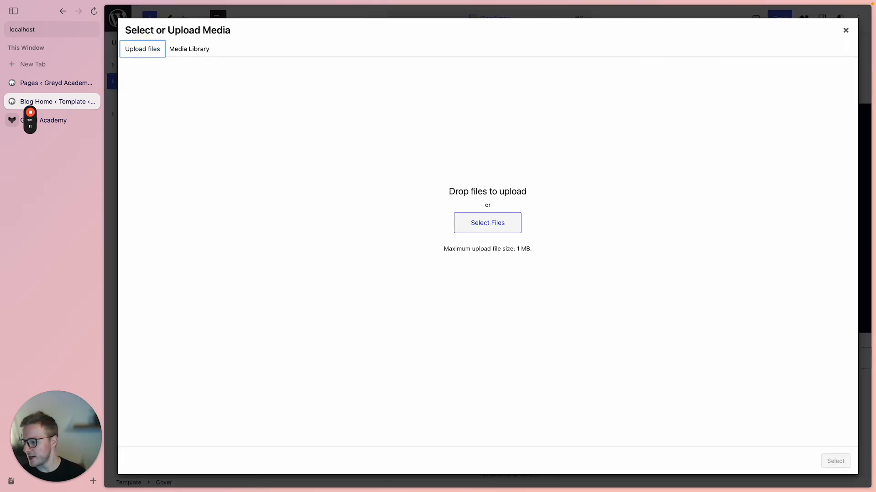
{"action": "left_click_drag", "start_coordinate": [1, 311], "coordinate": [353, 307]}
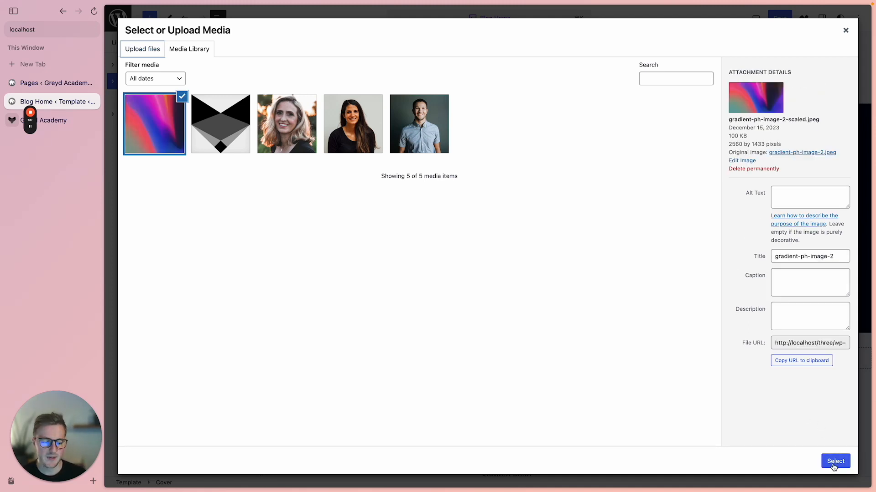
{"action": "left_click", "coordinate": [835, 461]}
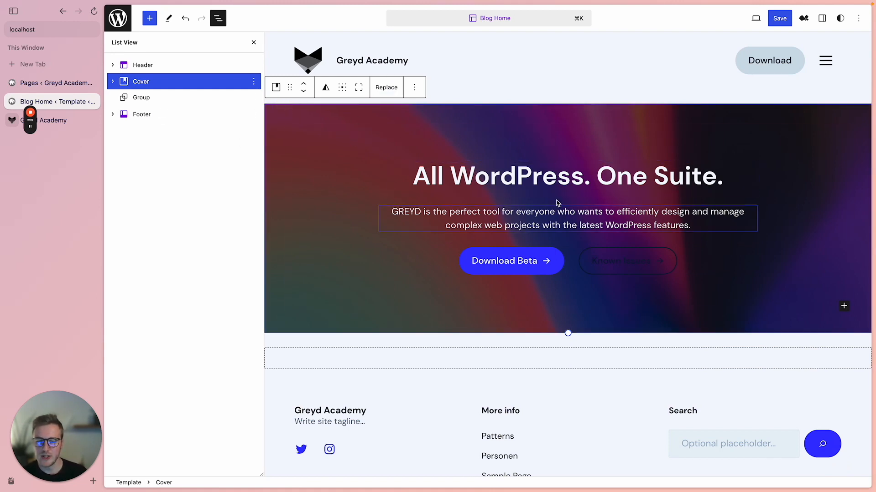
Step: Hide the block list and give the Cover block a Primary color overlay at 30 percent opacity
{"action": "left_click", "coordinate": [254, 42]}
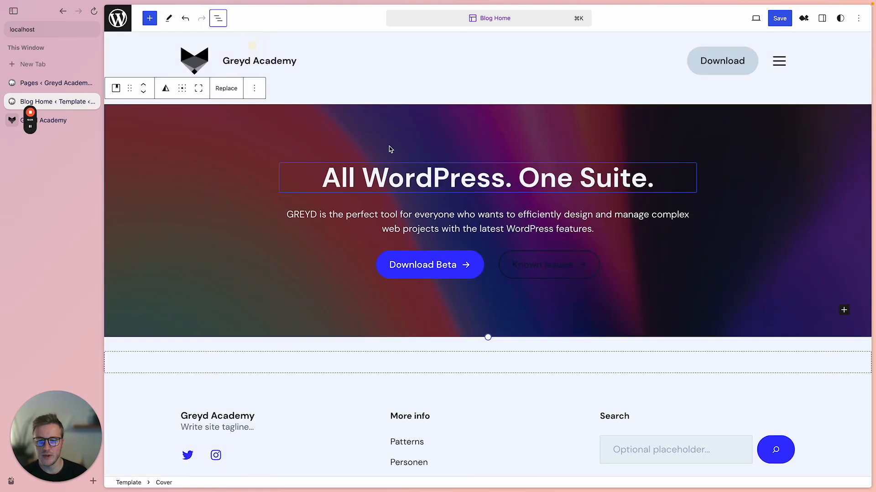
{"action": "left_click", "coordinate": [824, 19]}
{"action": "left_click", "coordinate": [837, 111]}
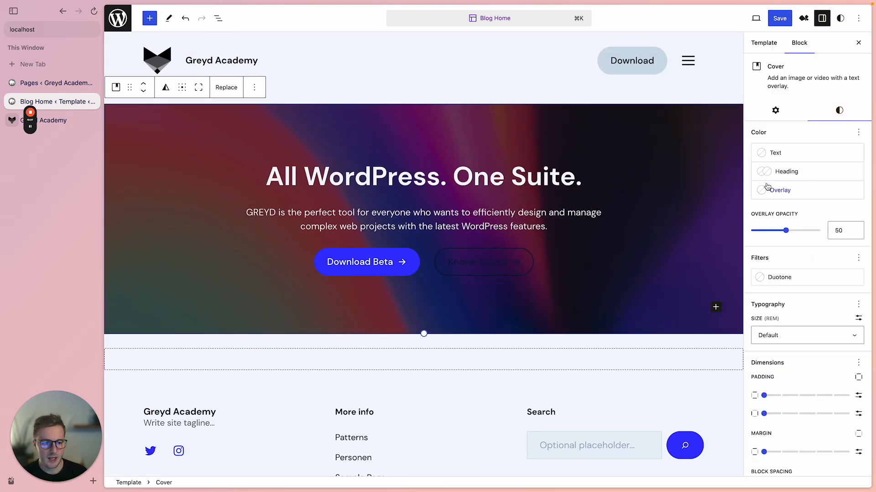
{"action": "left_click", "coordinate": [779, 190]}
{"action": "left_click", "coordinate": [630, 295]}
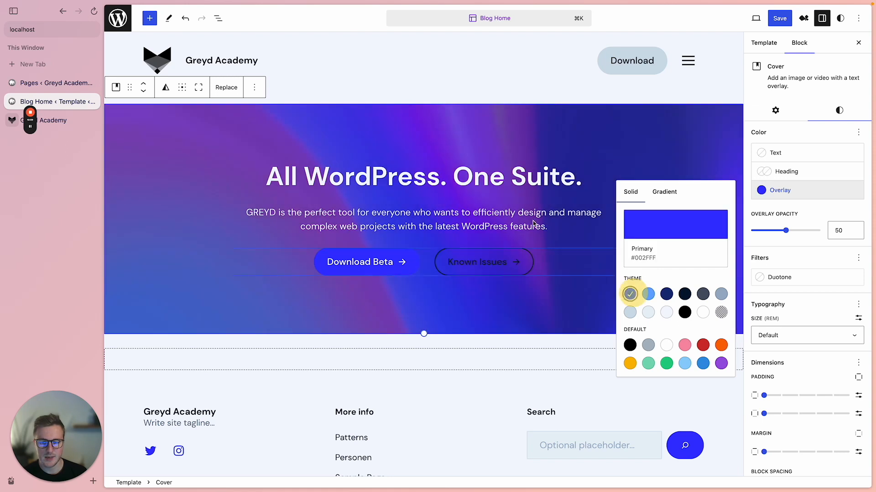
{"action": "mouse_move", "coordinate": [785, 231]}
{"action": "left_mouse_down"}
{"action": "mouse_move", "coordinate": [757, 233]}
{"action": "mouse_move", "coordinate": [782, 233]}
{"action": "mouse_move", "coordinate": [760, 233]}
{"action": "mouse_move", "coordinate": [774, 236]}
{"action": "left_mouse_up"}
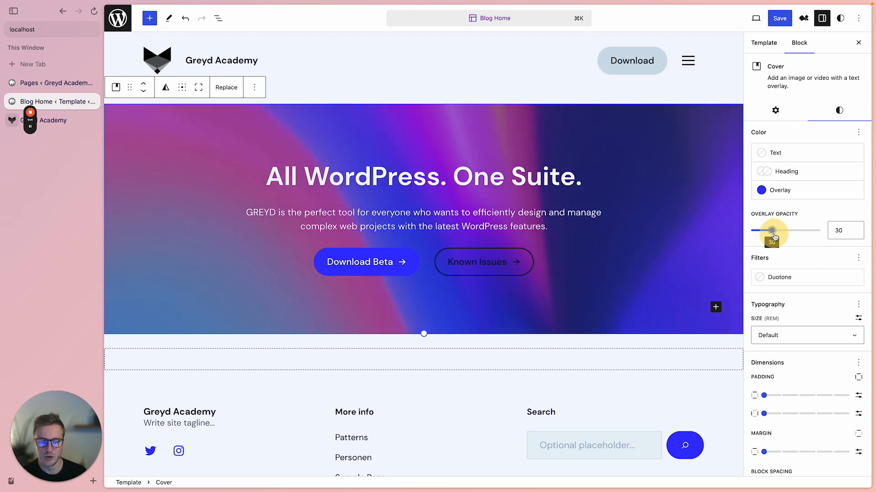
Step: Set the Cover block's overlay to the Tertiary color at 40 percent opacity
{"action": "left_click", "coordinate": [470, 261]}
{"action": "left_click", "coordinate": [370, 262]}
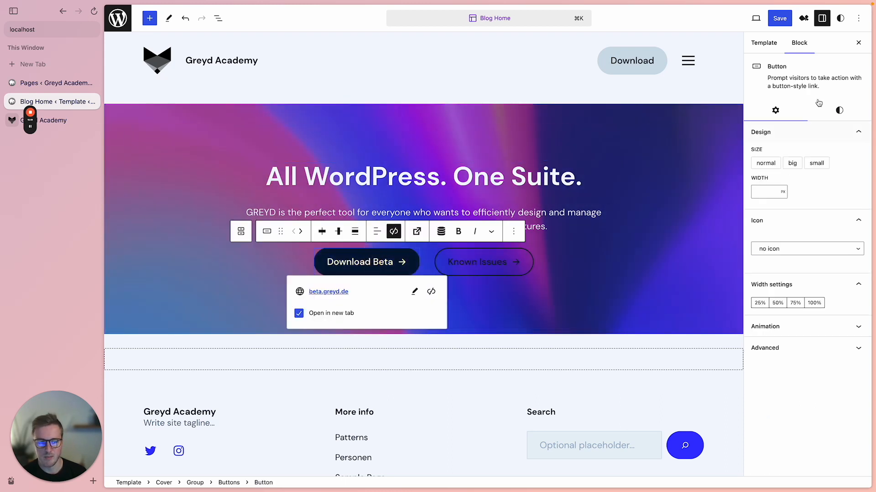
{"action": "left_click", "coordinate": [446, 177]}
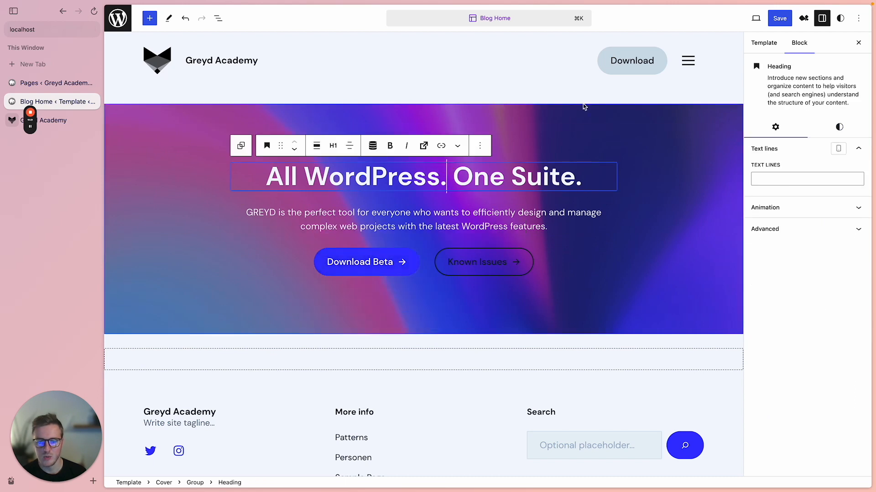
{"action": "left_click", "coordinate": [573, 111]}
{"action": "left_click", "coordinate": [839, 111]}
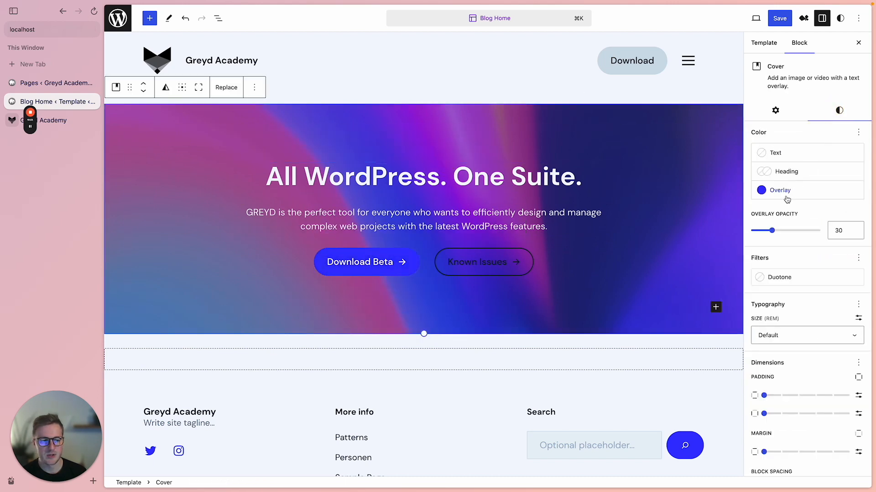
{"action": "left_click", "coordinate": [784, 191]}
{"action": "left_click", "coordinate": [666, 295]}
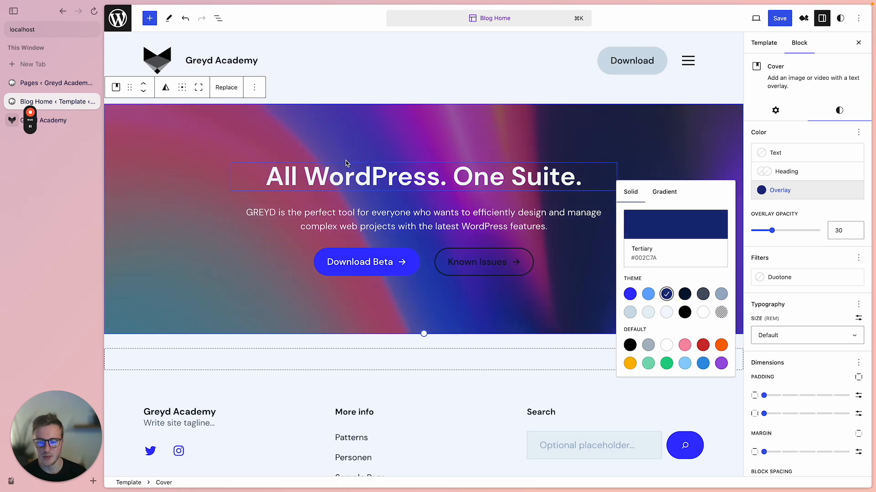
{"action": "left_click_drag", "start_coordinate": [772, 232], "coordinate": [779, 231]}
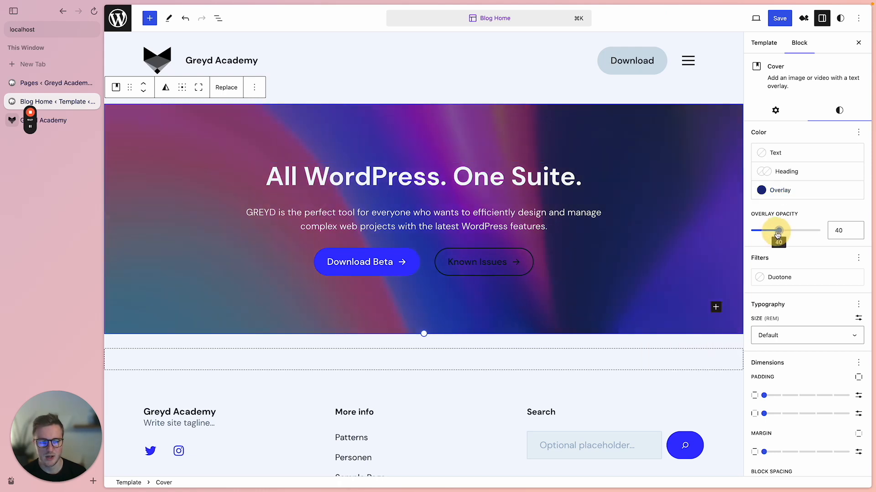
Step: Apply the Alternate Button style to the hero's Known Issues button
{"action": "left_click", "coordinate": [487, 267]}
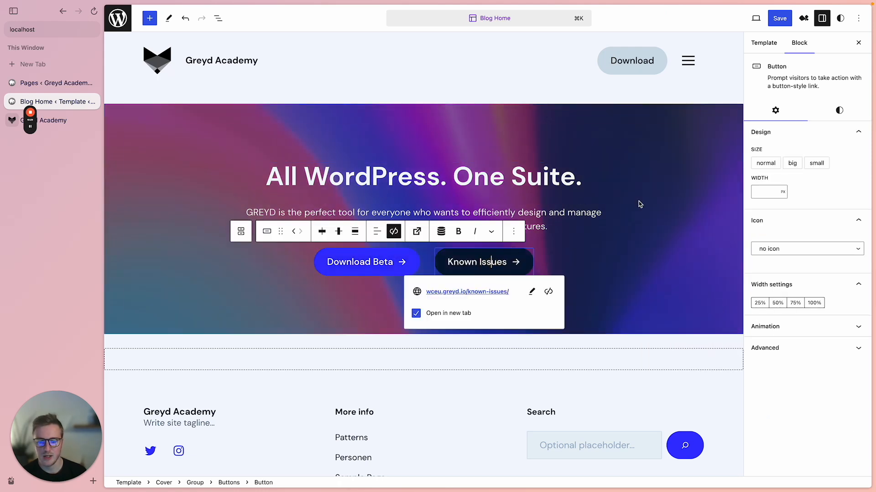
{"action": "left_click", "coordinate": [839, 110]}
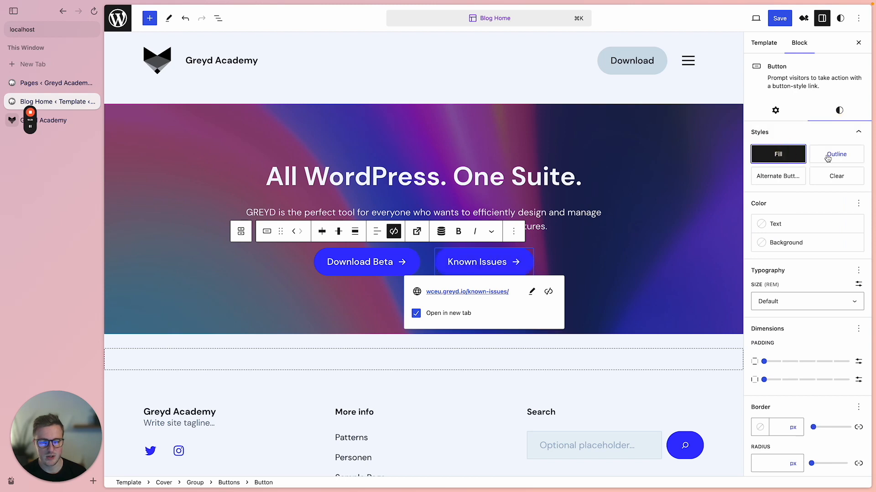
{"action": "left_click", "coordinate": [779, 175]}
{"action": "left_click", "coordinate": [510, 179]}
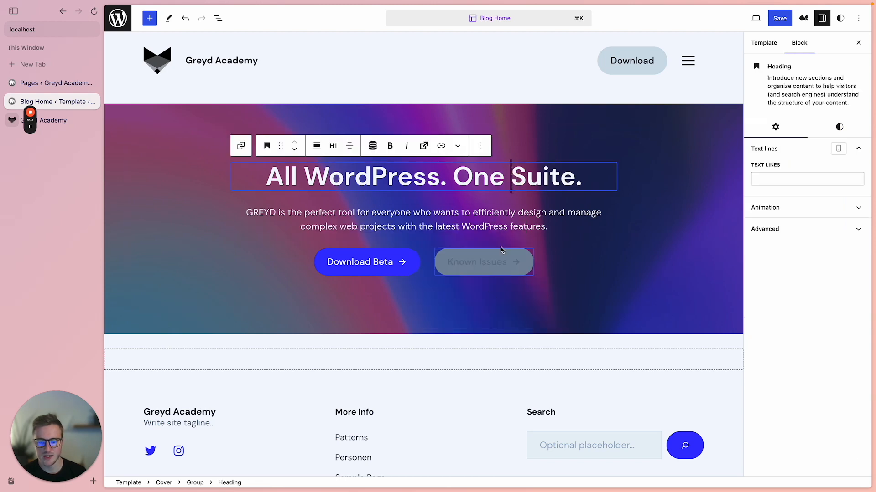
Step: Restyle the header's Download button with the Fill style and the small size
{"action": "left_click", "coordinate": [655, 61]}
{"action": "left_click", "coordinate": [642, 60]}
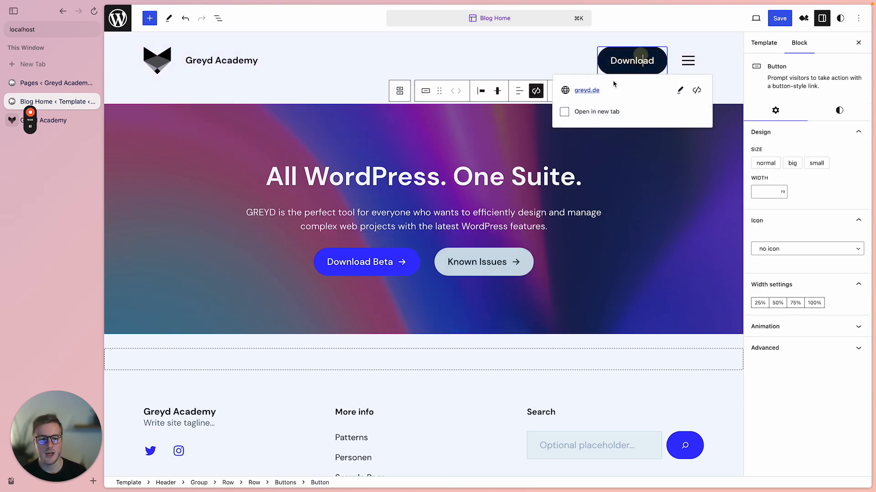
{"action": "left_click", "coordinate": [848, 116]}
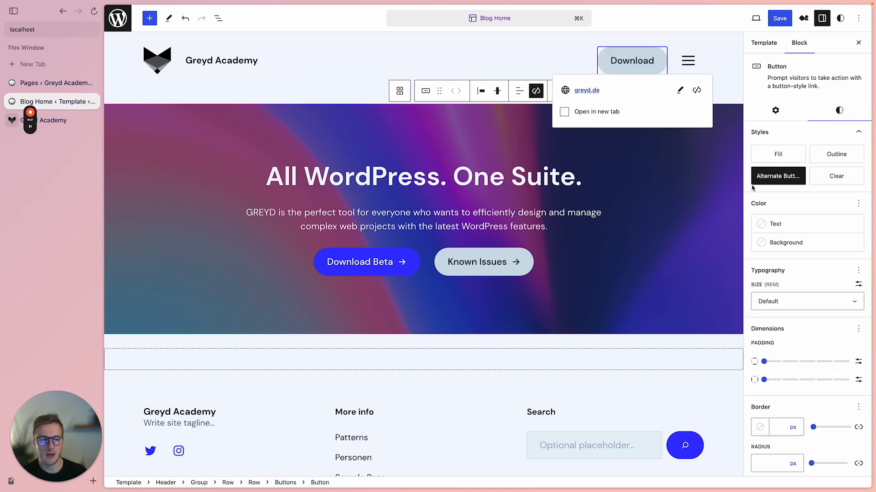
{"action": "left_click", "coordinate": [817, 162]}
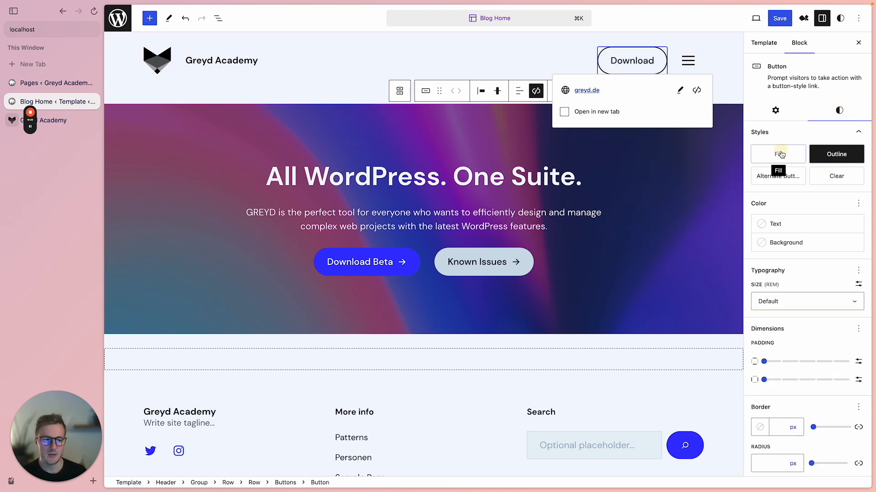
{"action": "left_click", "coordinate": [778, 154]}
{"action": "left_click", "coordinate": [775, 111]}
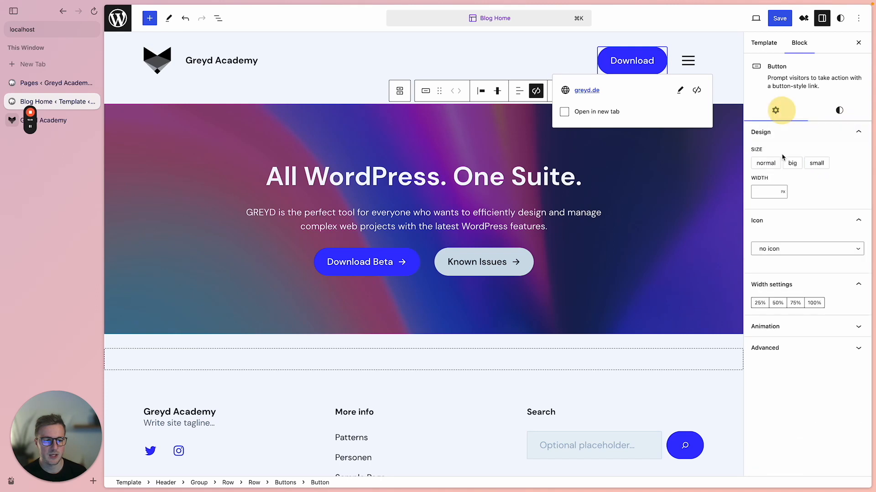
{"action": "left_click", "coordinate": [807, 164]}
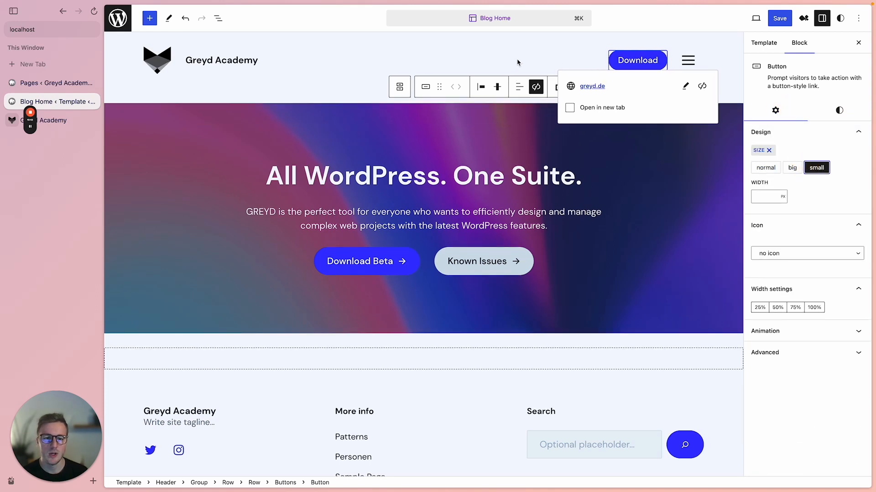
{"action": "left_click", "coordinate": [475, 181]}
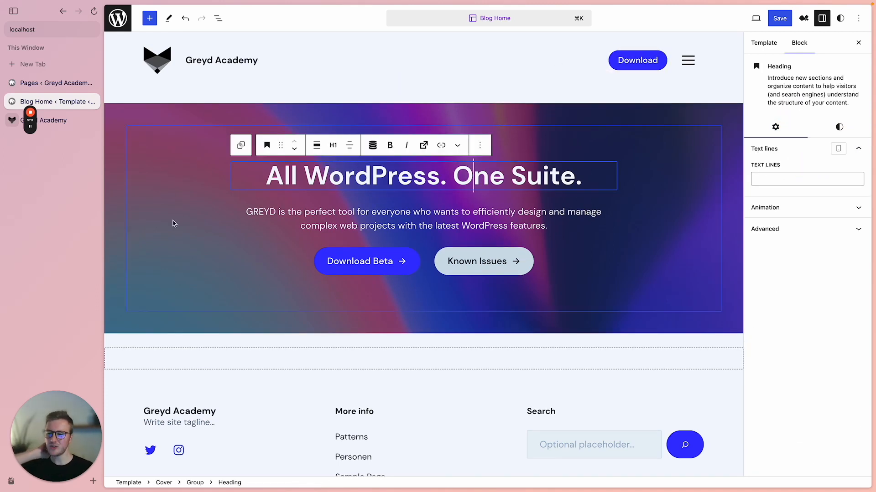
Step: Move the Header template part into the Cover block, above the hero group, and hide the block list
{"action": "left_click", "coordinate": [218, 18]}
{"action": "left_click_drag", "start_coordinate": [137, 65], "coordinate": [155, 94]}
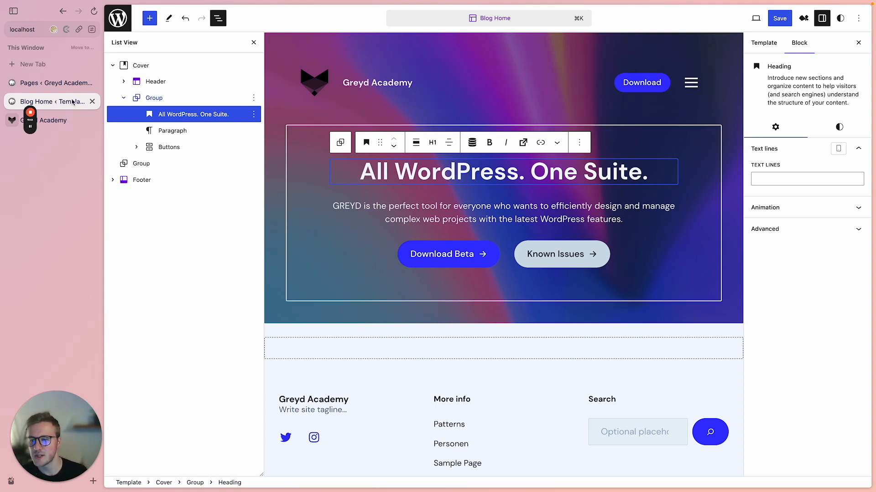
{"action": "left_click", "coordinate": [254, 44]}
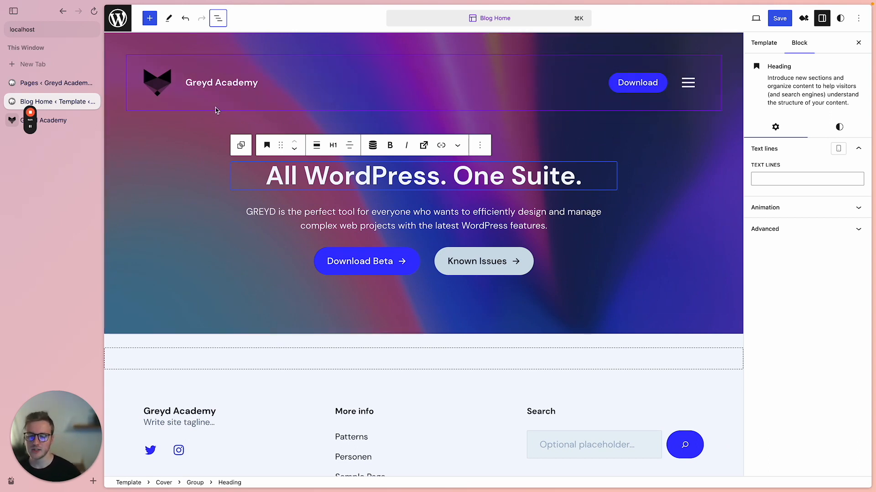
Step: Save the changes to the Blog Home template
{"action": "left_click", "coordinate": [413, 175]}
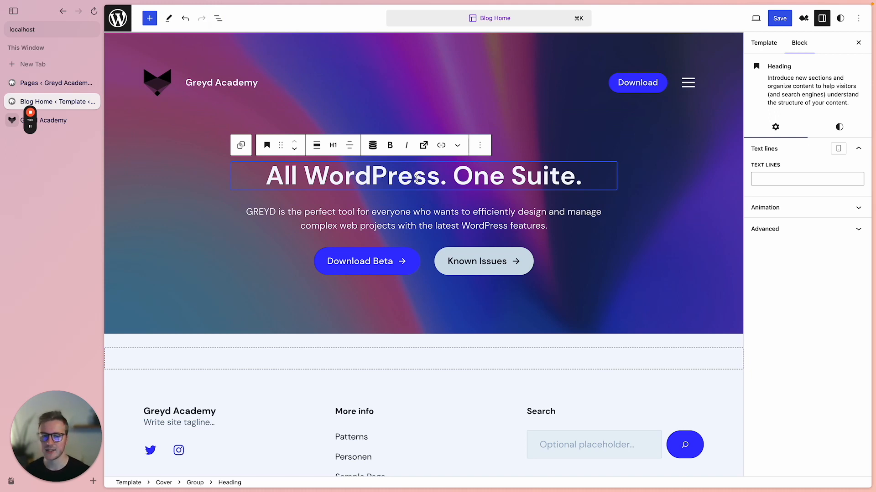
{"action": "left_click", "coordinate": [780, 18]}
{"action": "left_click", "coordinate": [782, 20]}
{"action": "left_click", "coordinate": [401, 261]}
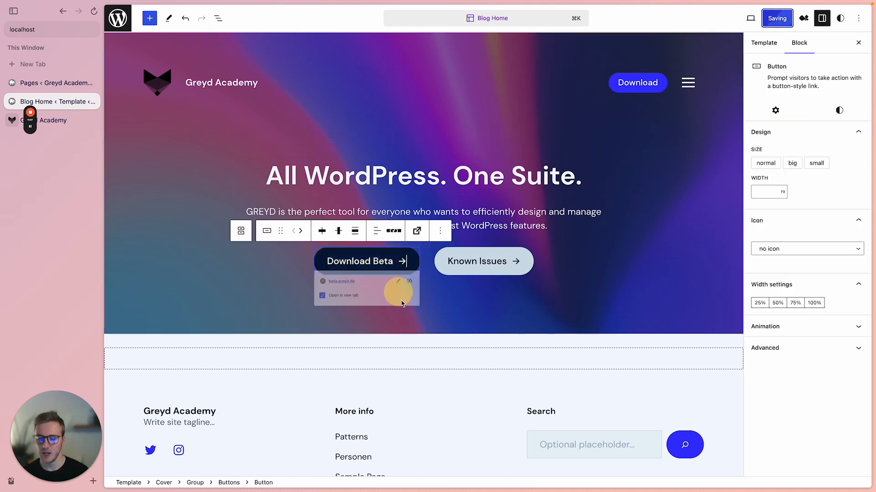
{"action": "left_click", "coordinate": [519, 261]}
Step: Insert the "Bold sale banner with geometric background" pattern from the Banners category after the empty group below the hero
{"action": "left_click", "coordinate": [469, 358]}
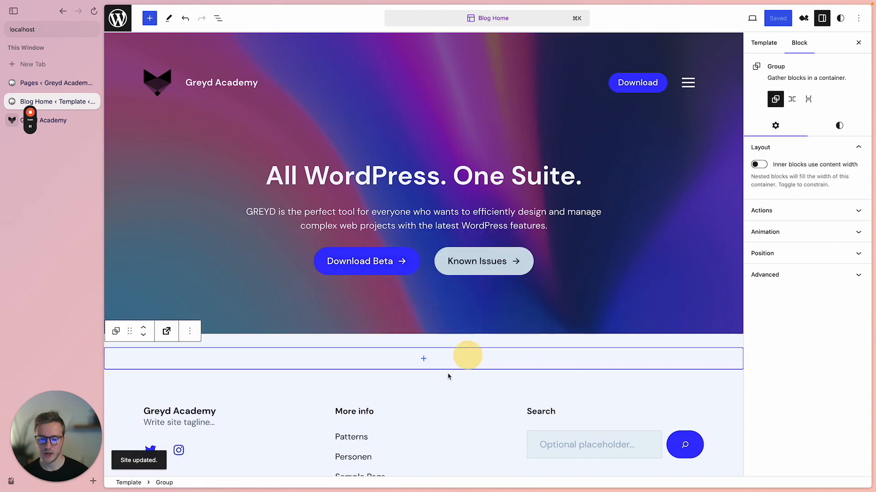
{"action": "scroll", "coordinate": [411, 368], "scroll_direction": "down", "scroll_amount": 2}
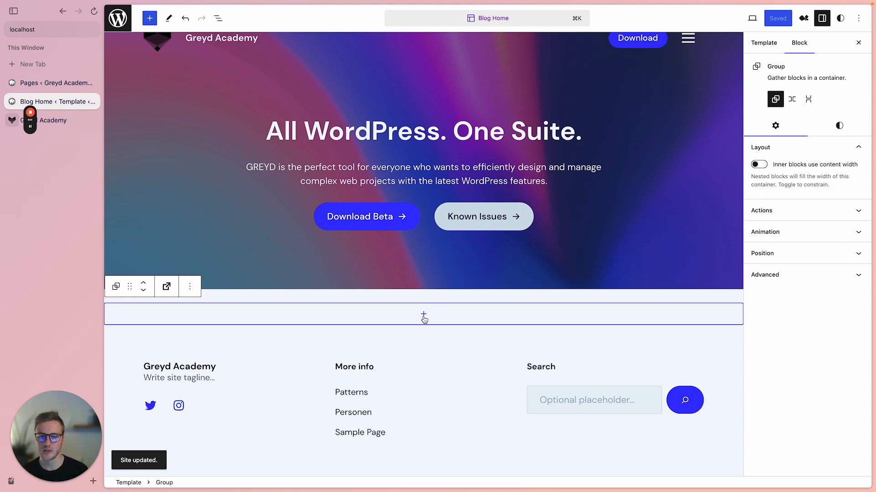
{"action": "left_click", "coordinate": [150, 18]}
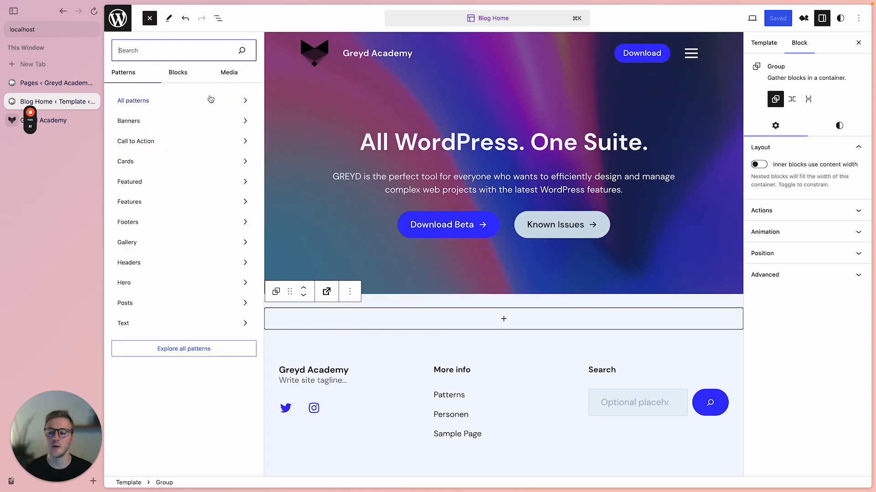
{"action": "left_click", "coordinate": [173, 356]}
{"action": "left_click", "coordinate": [193, 141]}
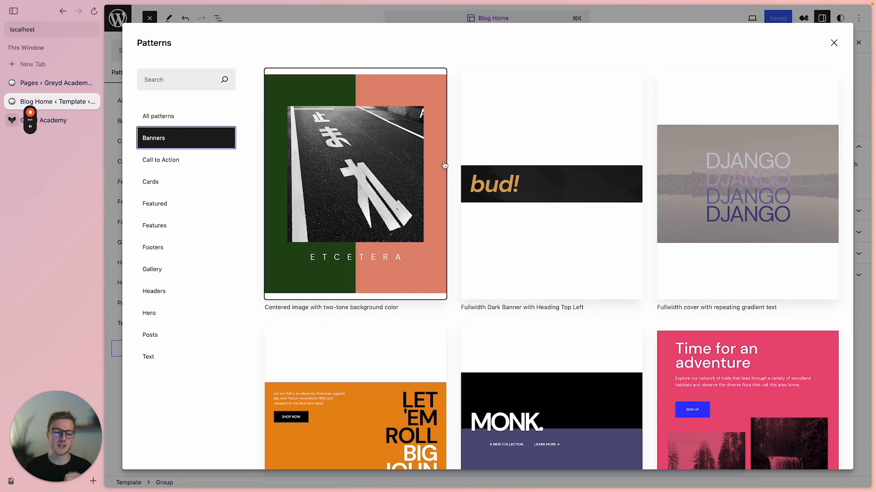
{"action": "scroll", "coordinate": [570, 237], "scroll_direction": "down", "scroll_amount": 5}
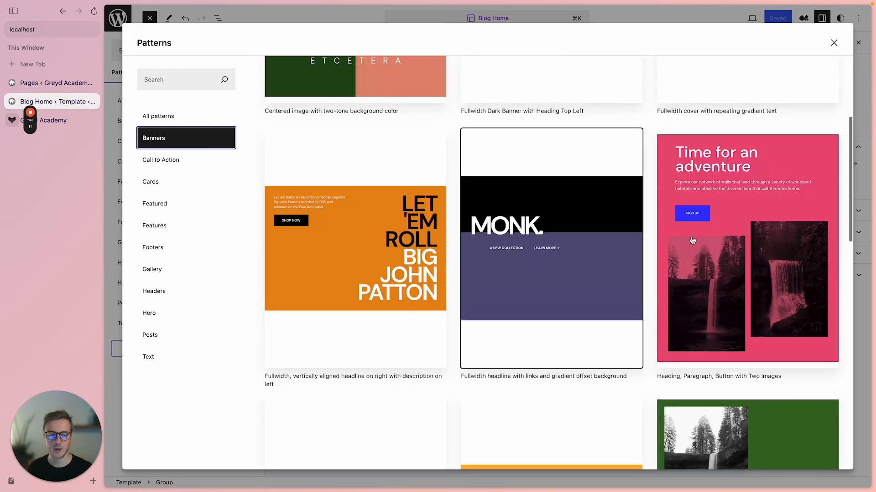
{"action": "scroll", "coordinate": [547, 246], "scroll_direction": "up", "scroll_amount": 4}
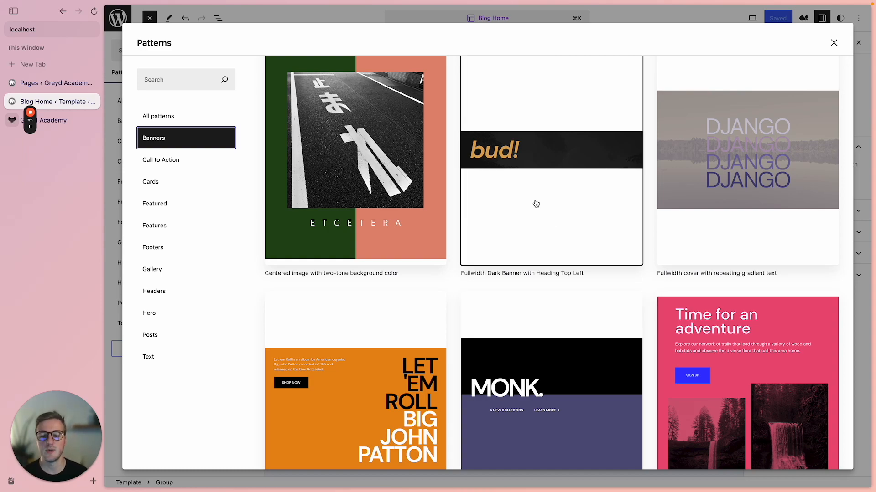
{"action": "scroll", "coordinate": [535, 204], "scroll_direction": "down", "scroll_amount": 12}
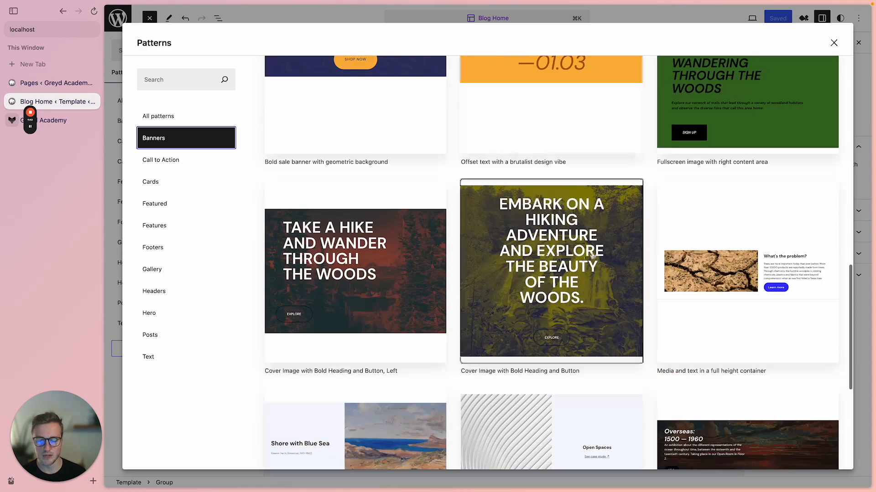
{"action": "scroll", "coordinate": [375, 121], "scroll_direction": "up", "scroll_amount": 5}
{"action": "scroll", "coordinate": [361, 246], "scroll_direction": "up", "scroll_amount": 1}
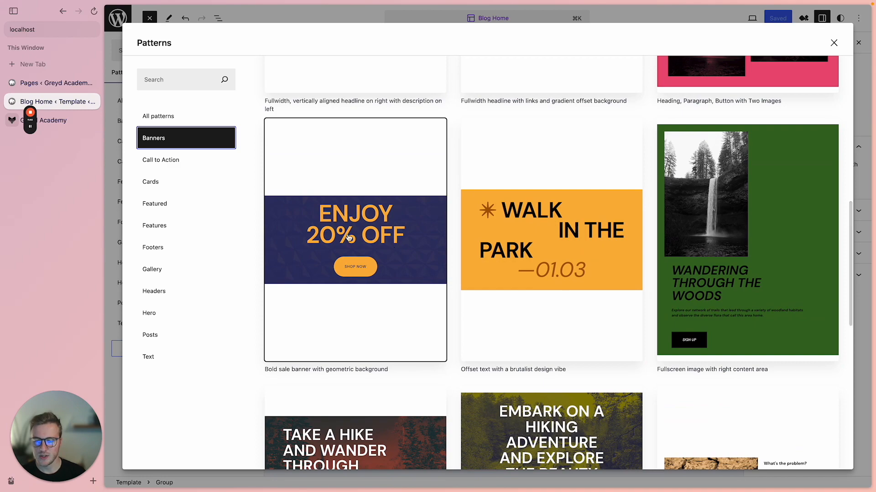
{"action": "left_click", "coordinate": [373, 235]}
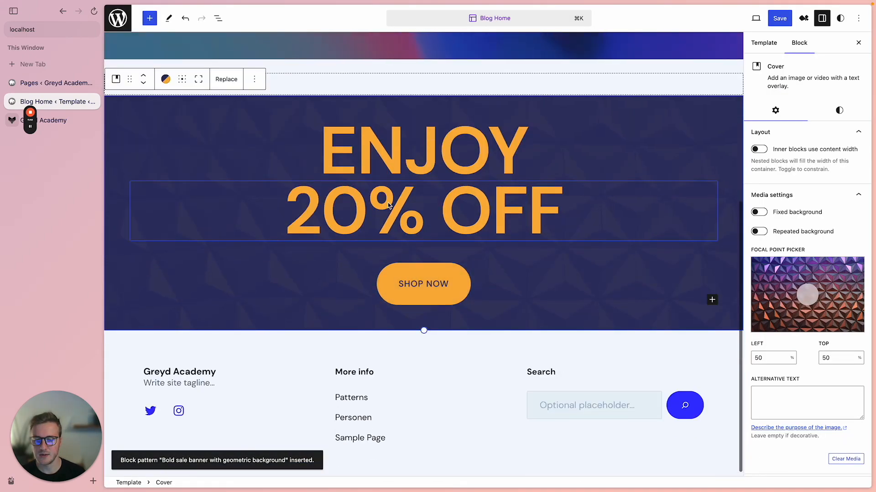
Step: Insert the "Three column pricing boxes" pattern from the Features category directly after the empty group below the hero
{"action": "scroll", "coordinate": [389, 206], "scroll_direction": "up", "scroll_amount": 3}
{"action": "left_click", "coordinate": [336, 227]}
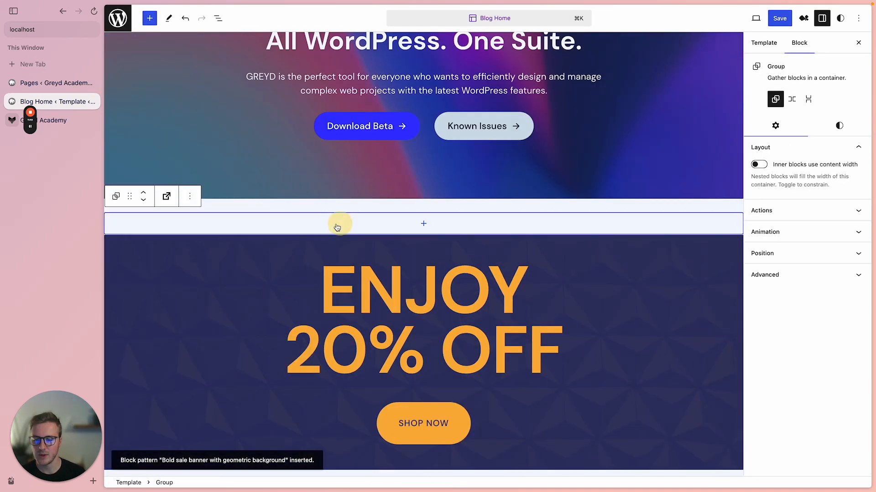
{"action": "left_click", "coordinate": [149, 19]}
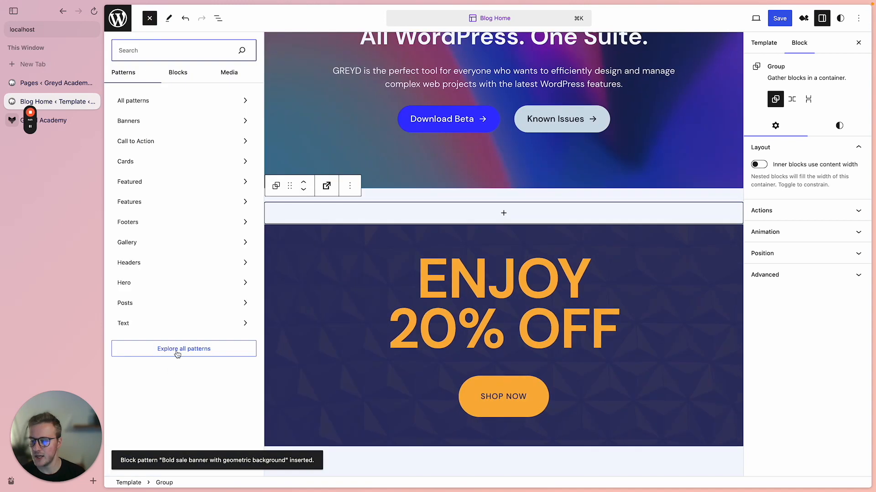
{"action": "left_click", "coordinate": [177, 349]}
{"action": "left_click", "coordinate": [163, 204]}
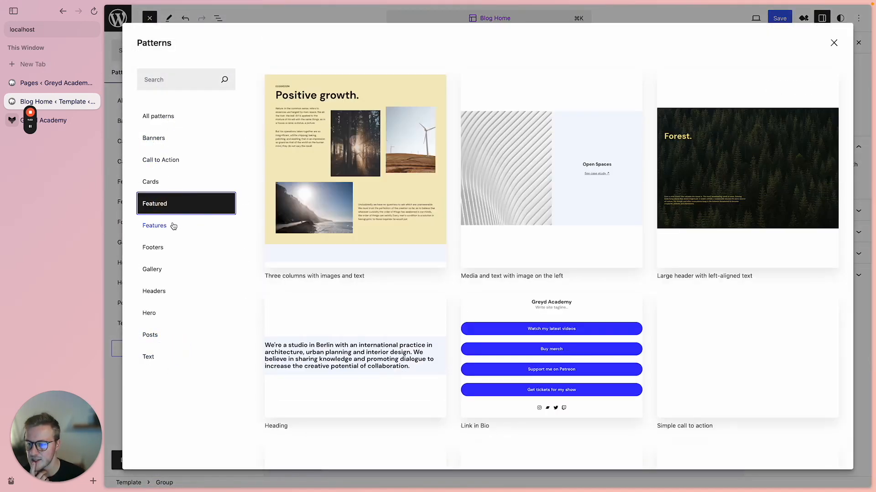
{"action": "left_click", "coordinate": [175, 225]}
{"action": "scroll", "coordinate": [560, 298], "scroll_direction": "down", "scroll_amount": 3}
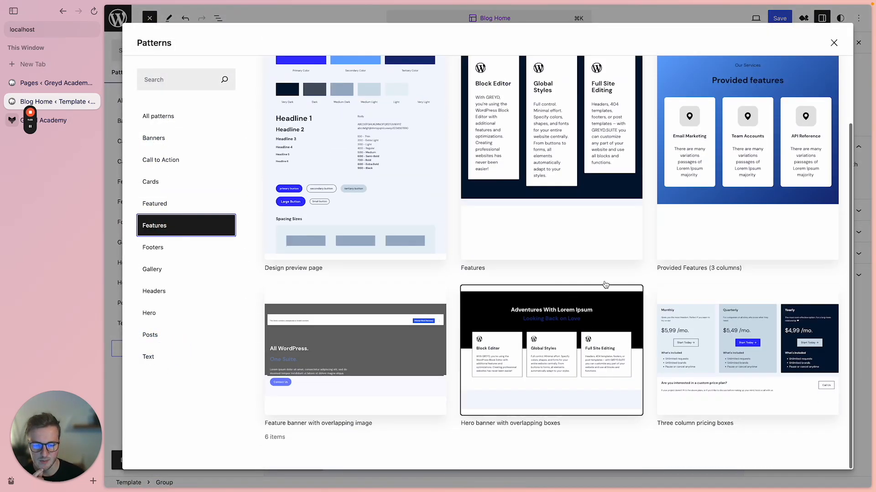
{"action": "left_click", "coordinate": [717, 355]}
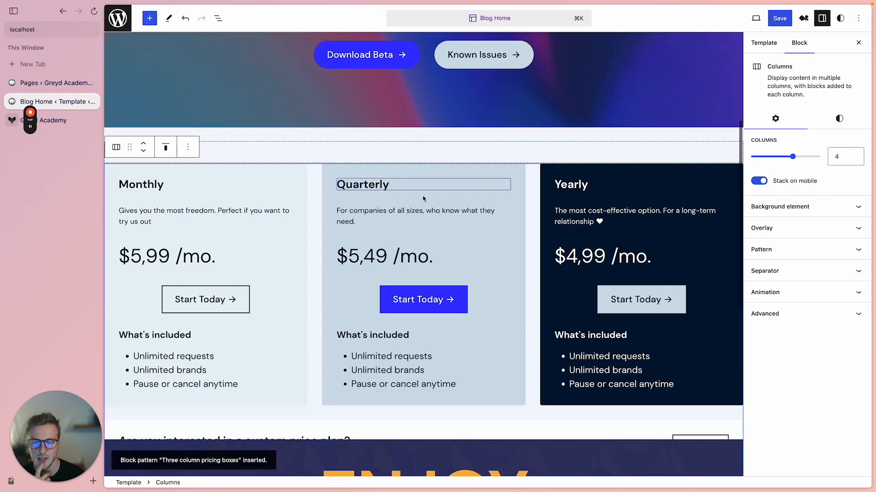
Step: Insert the "Two columns of text and title" pattern from the Text category between the empty group and the pricing boxes
{"action": "left_click", "coordinate": [281, 130]}
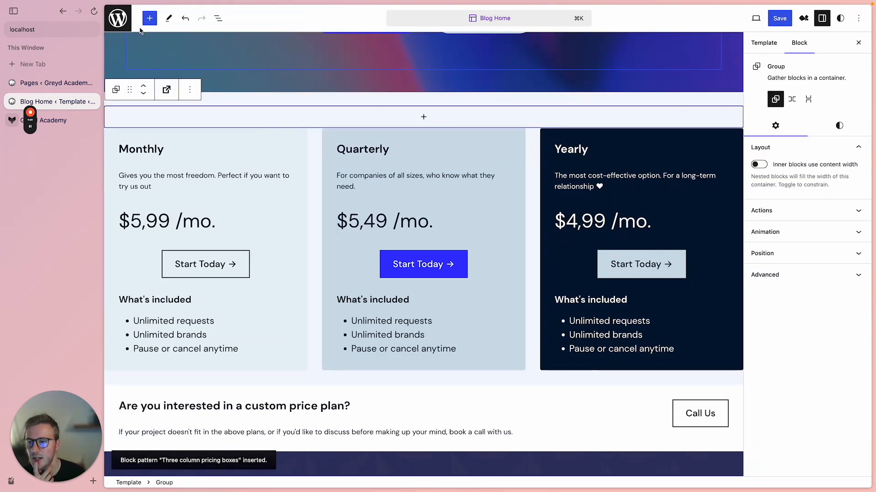
{"action": "left_click", "coordinate": [149, 18]}
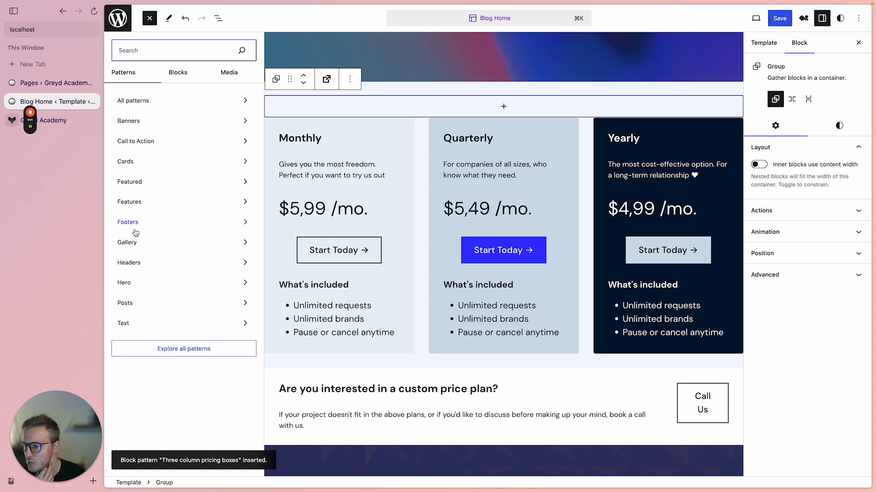
{"action": "left_click", "coordinate": [152, 321]}
{"action": "scroll", "coordinate": [343, 208], "scroll_direction": "down", "scroll_amount": 5}
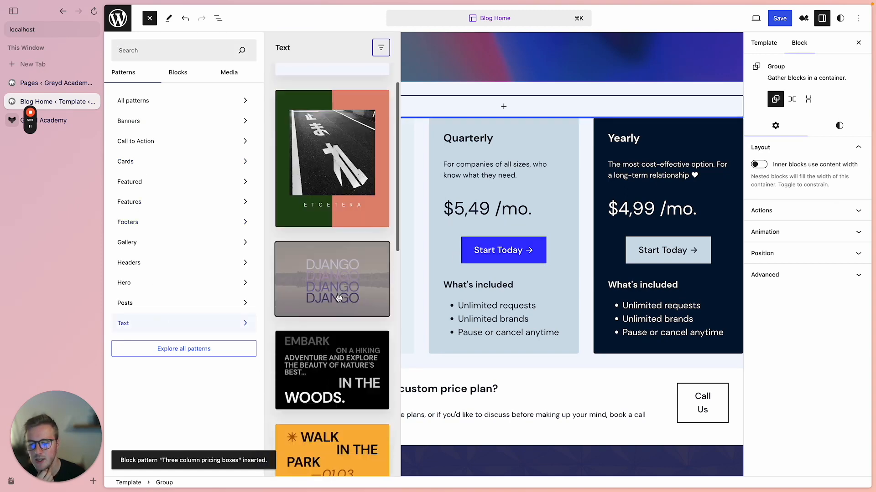
{"action": "scroll", "coordinate": [343, 208], "scroll_direction": "down", "scroll_amount": 6}
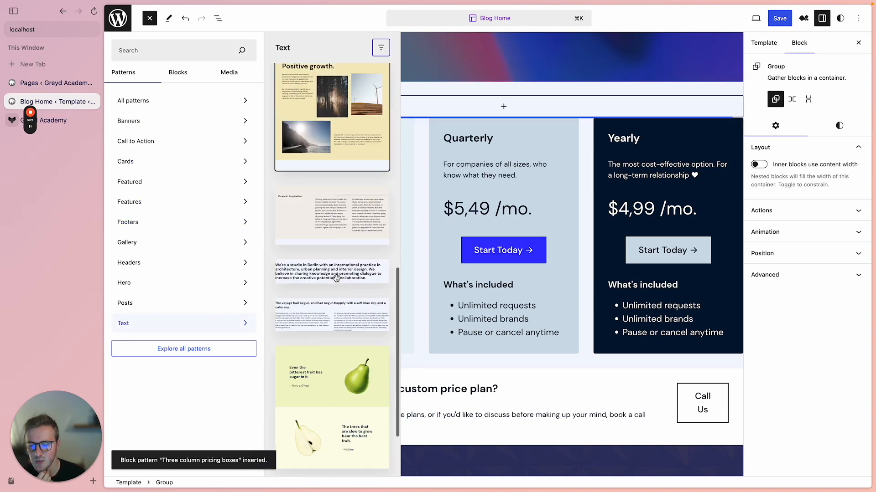
{"action": "left_click", "coordinate": [313, 305]}
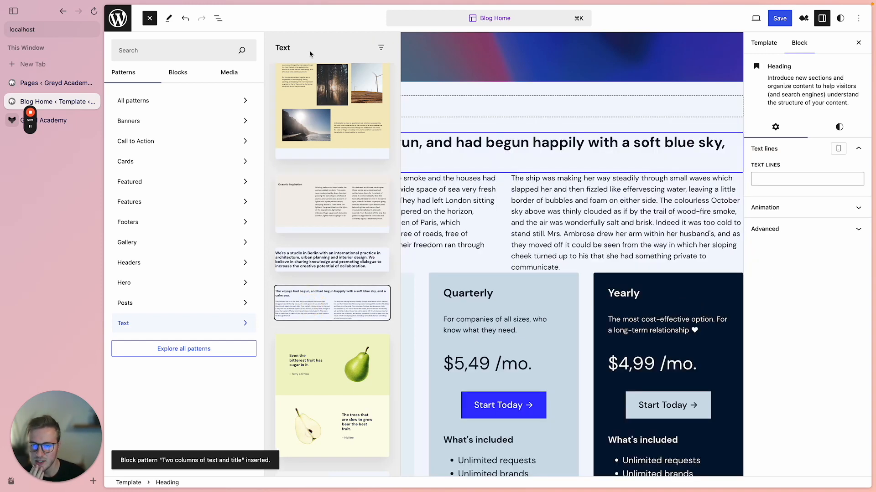
{"action": "left_click", "coordinate": [433, 72]}
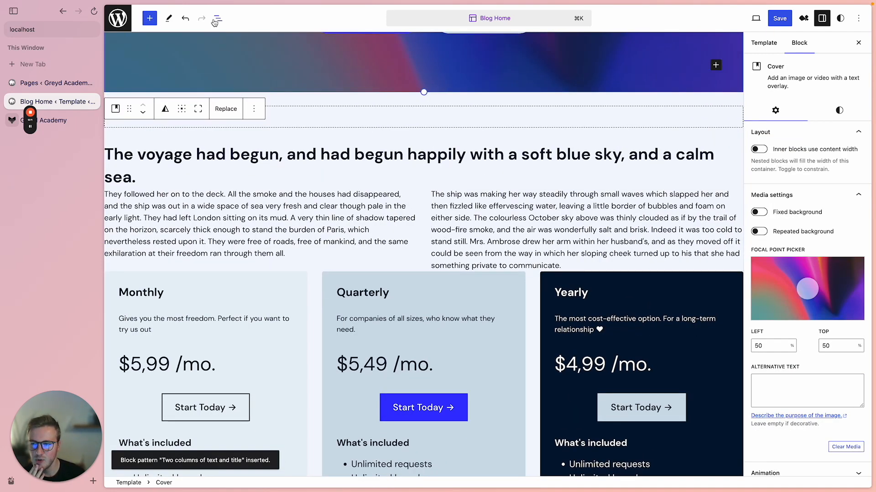
Step: Show the block list and move the voyage heading, both Columns blocks and the sale banner Cover into the empty group
{"action": "scroll", "coordinate": [535, 166], "scroll_direction": "up", "scroll_amount": 5}
{"action": "scroll", "coordinate": [455, 220], "scroll_direction": "down", "scroll_amount": 2}
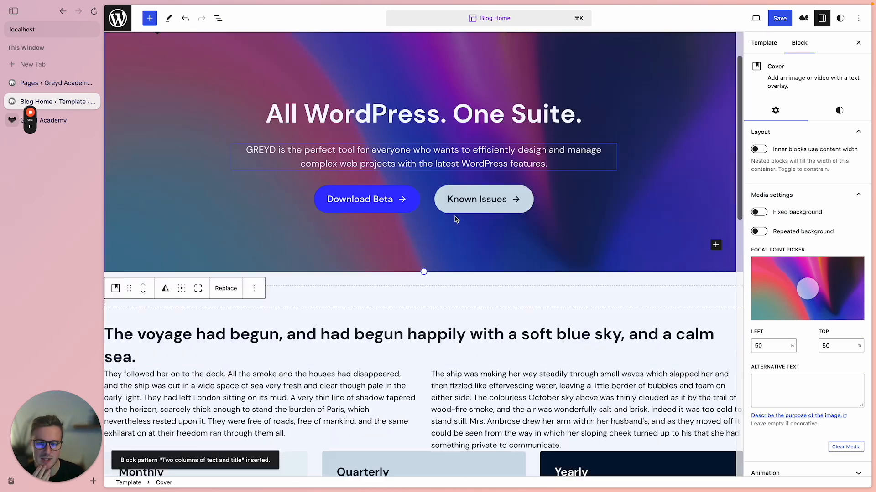
{"action": "scroll", "coordinate": [455, 219], "scroll_direction": "down", "scroll_amount": 2}
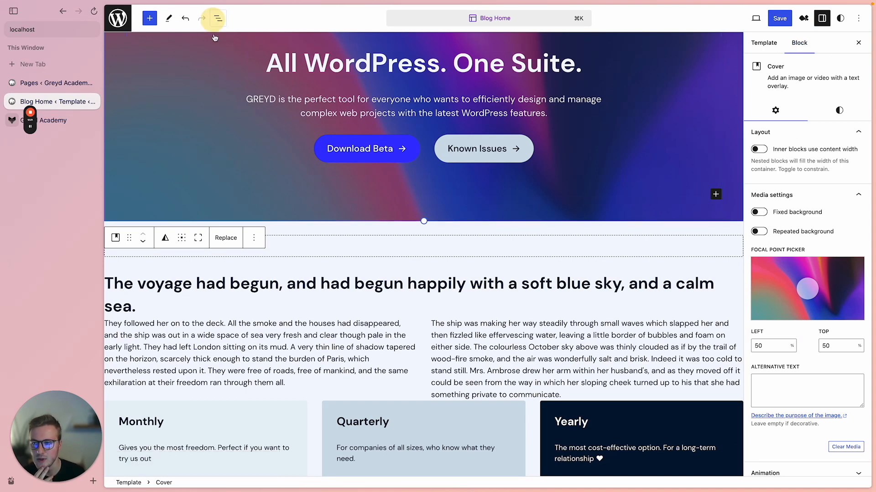
{"action": "left_click", "coordinate": [218, 18]}
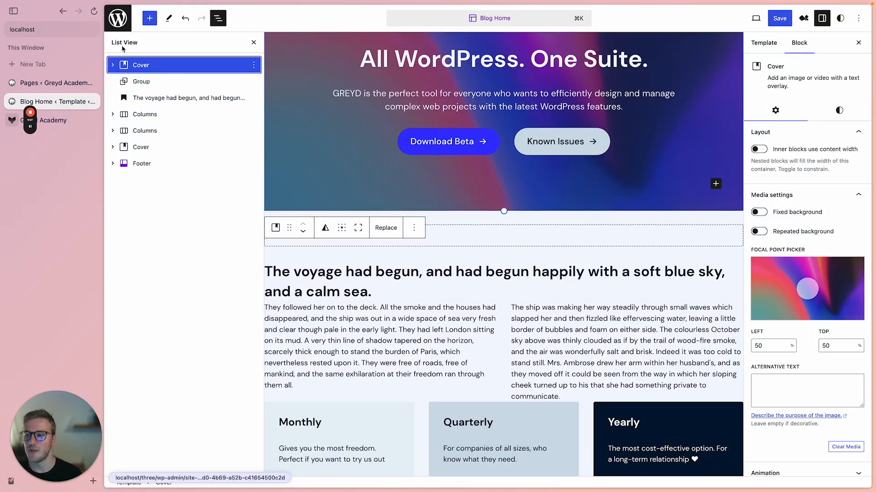
{"action": "scroll", "coordinate": [472, 194], "scroll_direction": "down", "scroll_amount": 2}
{"action": "left_click", "coordinate": [469, 188]}
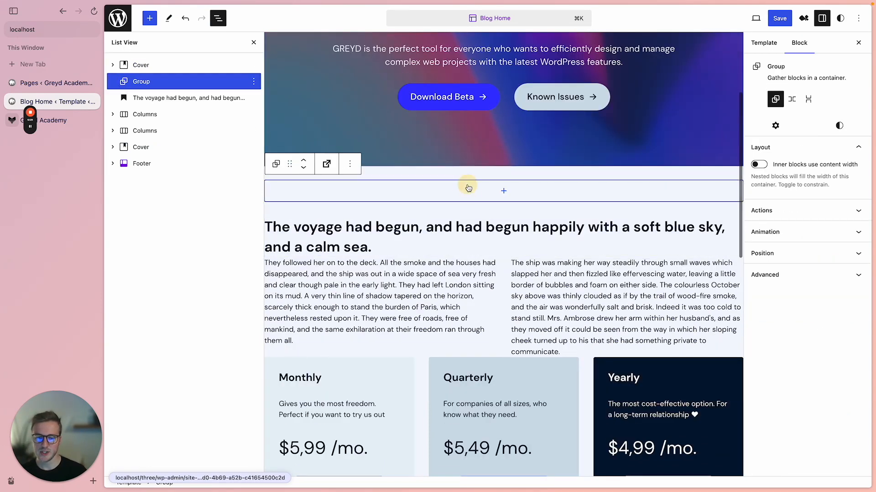
{"action": "left_click", "coordinate": [148, 99]}
{"action": "left_click", "coordinate": [141, 147], "text": "shift"}
{"action": "left_click_drag", "start_coordinate": [139, 96], "coordinate": [152, 91]}
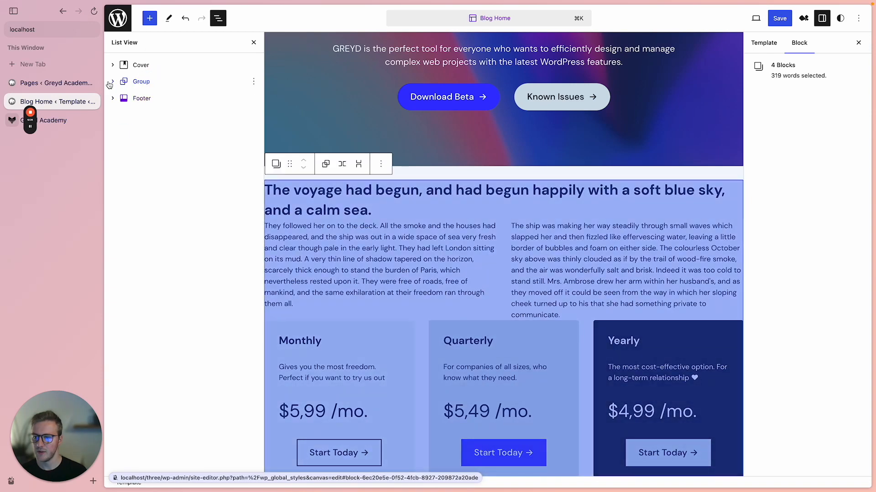
Step: Expand the group in the block list and make its inner blocks use content width
{"action": "left_click", "coordinate": [112, 81]}
{"action": "left_click", "coordinate": [182, 82]}
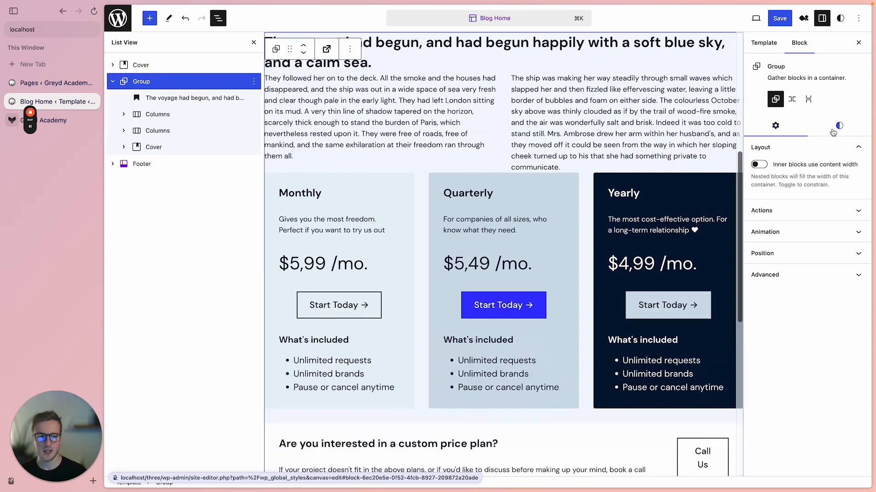
{"action": "left_click", "coordinate": [759, 164]}
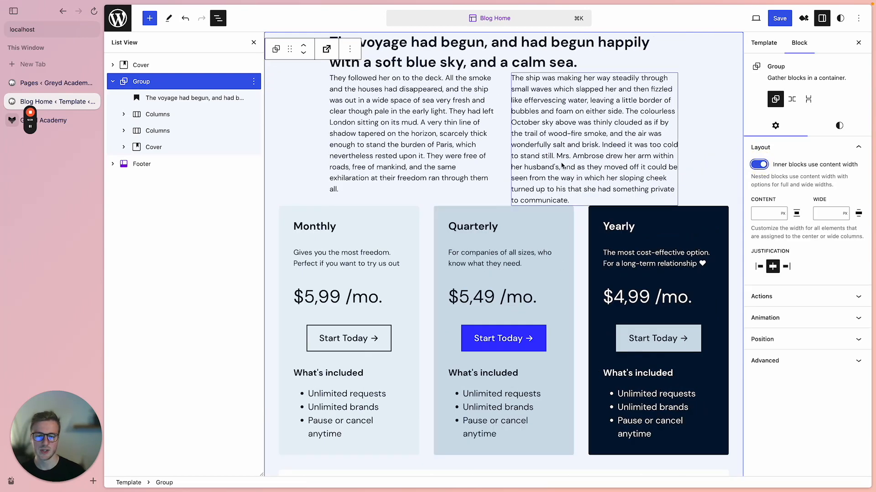
Step: Increase the margin above and below the heading "The voyage had begun, and had begun happily"
{"action": "scroll", "coordinate": [562, 166], "scroll_direction": "up", "scroll_amount": 5}
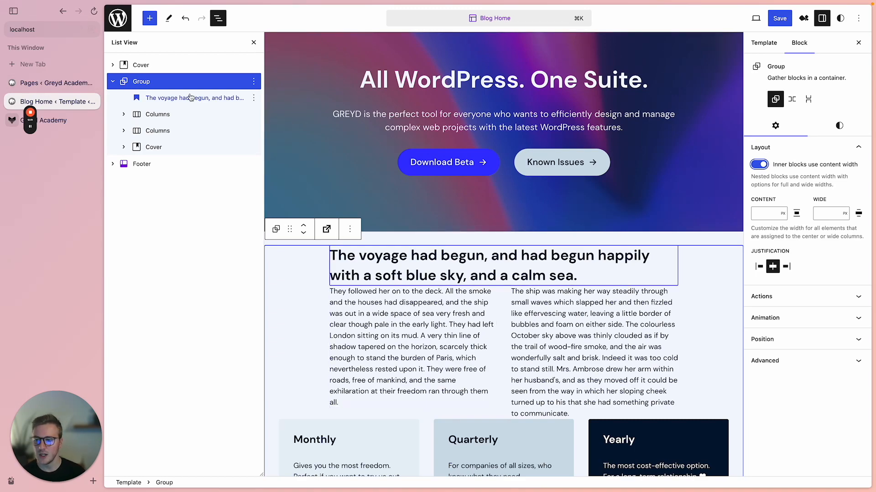
{"action": "scroll", "coordinate": [470, 296], "scroll_direction": "down", "scroll_amount": 5}
{"action": "scroll", "coordinate": [479, 255], "scroll_direction": "up", "scroll_amount": 6}
{"action": "scroll", "coordinate": [488, 228], "scroll_direction": "down", "scroll_amount": 4}
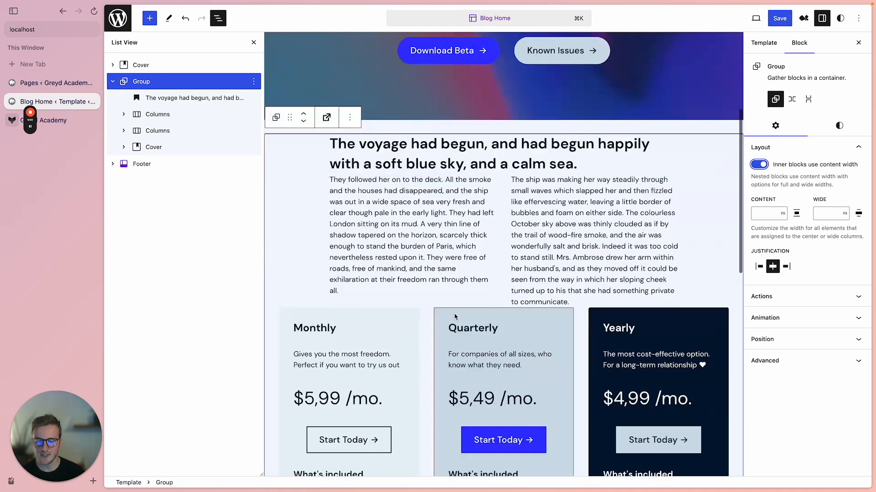
{"action": "scroll", "coordinate": [512, 196], "scroll_direction": "up", "scroll_amount": 1}
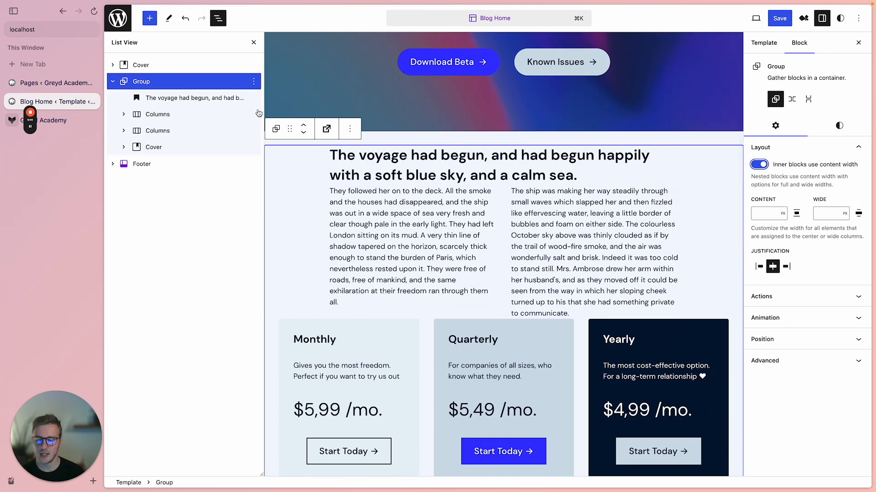
{"action": "left_click", "coordinate": [162, 98]}
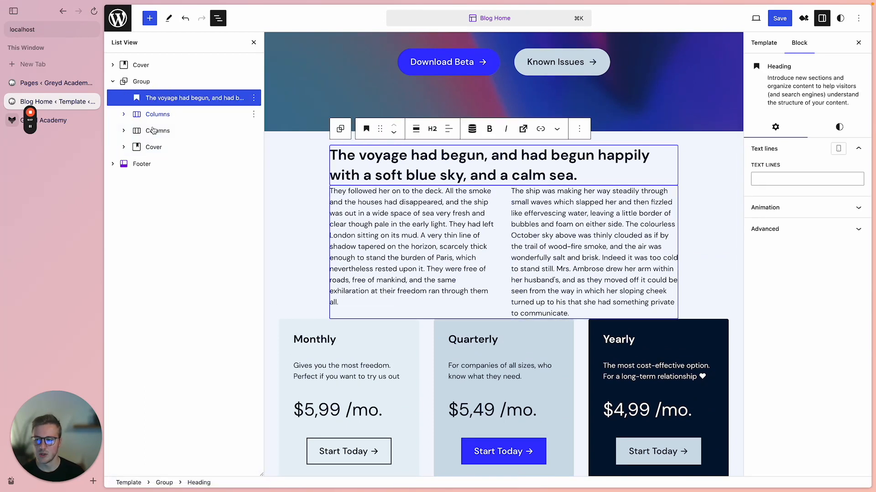
{"action": "left_click", "coordinate": [839, 127]}
{"action": "left_click", "coordinate": [858, 347]}
{"action": "left_click", "coordinate": [788, 401]}
{"action": "left_click", "coordinate": [796, 346]}
{"action": "mouse_move", "coordinate": [841, 379]}
{"action": "left_mouse_down"}
{"action": "mouse_move", "coordinate": [851, 379]}
{"action": "mouse_move", "coordinate": [831, 379]}
{"action": "left_mouse_up"}
{"action": "left_click", "coordinate": [420, 251]}
Step: Set the vertical margin of the two-column text block below the heading to Extra Large
{"action": "left_click", "coordinate": [153, 118]}
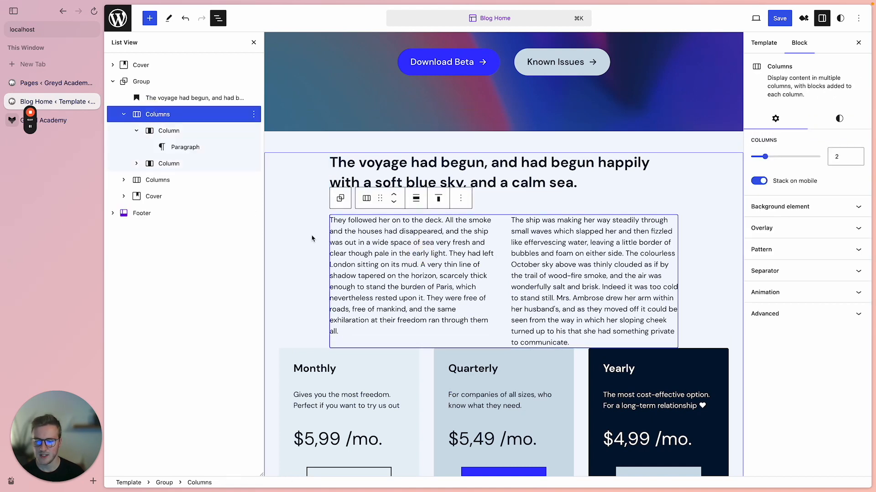
{"action": "left_click", "coordinate": [840, 120]}
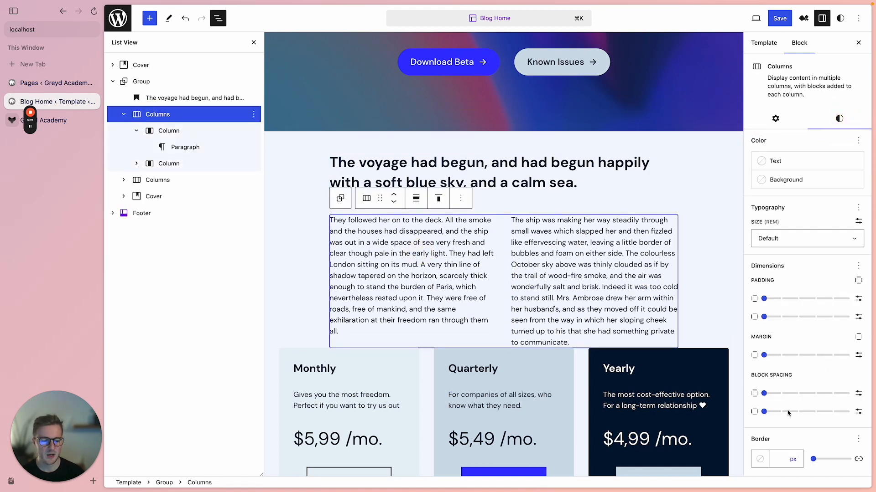
{"action": "left_click_drag", "start_coordinate": [764, 354], "coordinate": [849, 354]}
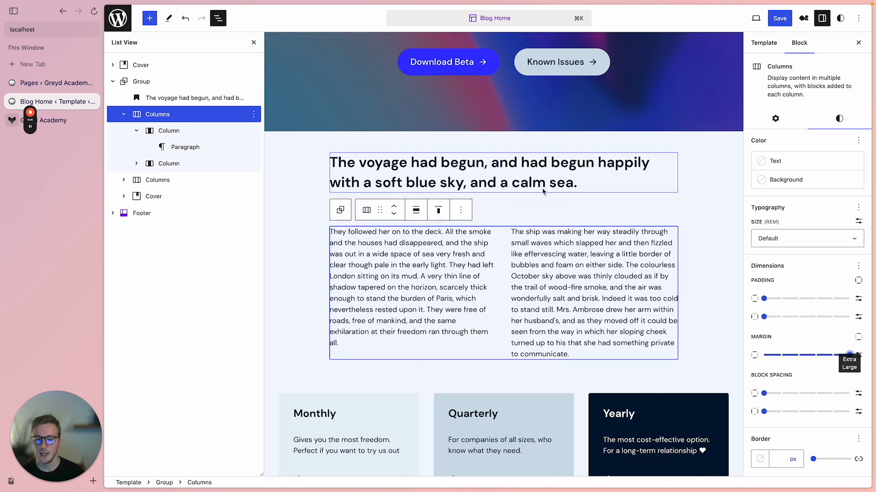
Step: Switch the text columns to custom top and bottom margins, reducing the top margin and leaving the bottom at Extra Large
{"action": "triple_click", "coordinate": [545, 164]}
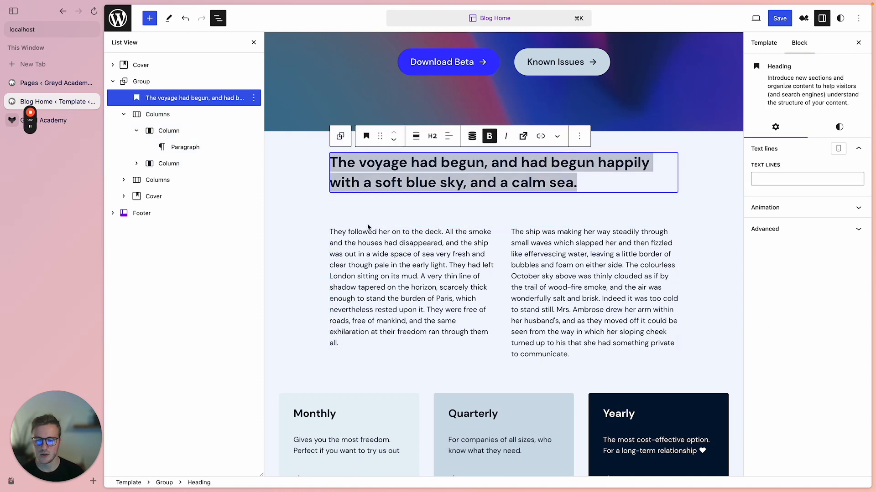
{"action": "left_click", "coordinate": [152, 115]}
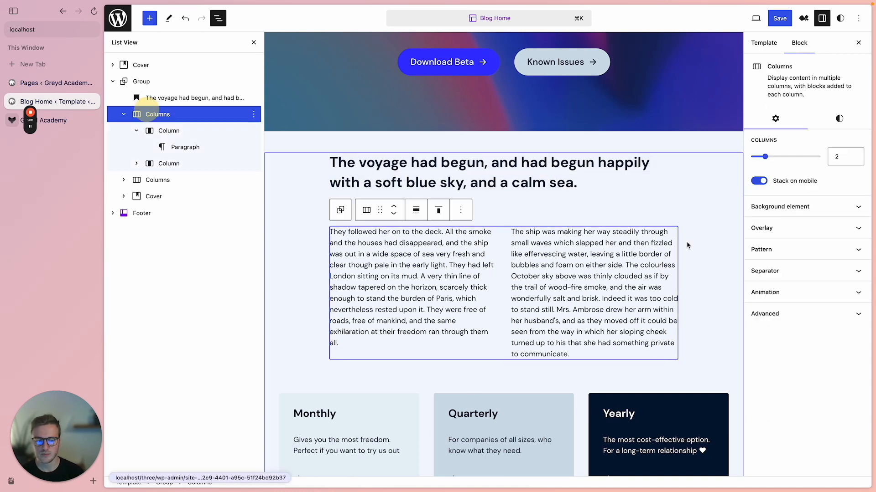
{"action": "left_click", "coordinate": [830, 124]}
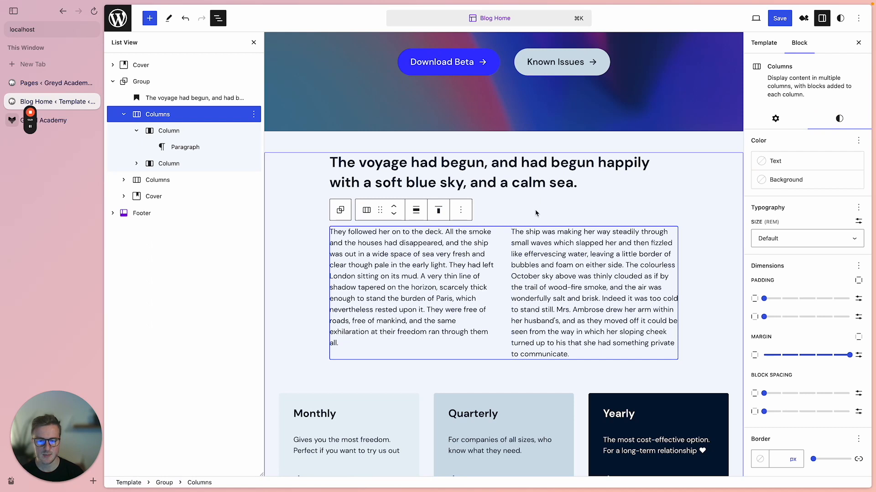
{"action": "left_click", "coordinate": [857, 337]}
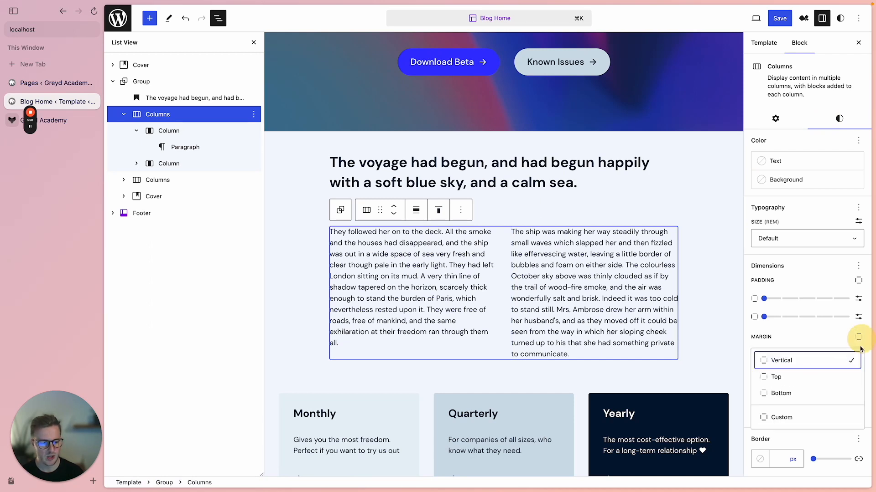
{"action": "left_click", "coordinate": [796, 340]}
{"action": "left_click", "coordinate": [858, 339]}
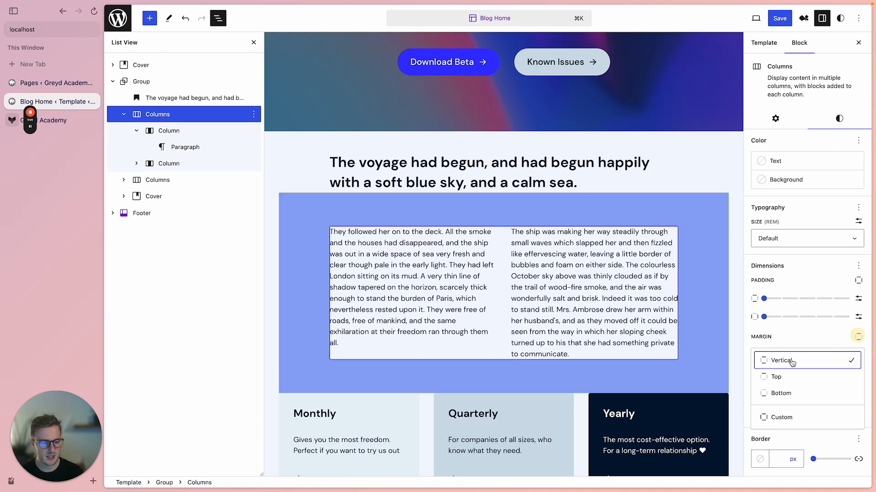
{"action": "left_click", "coordinate": [788, 421]}
{"action": "mouse_move", "coordinate": [828, 358]}
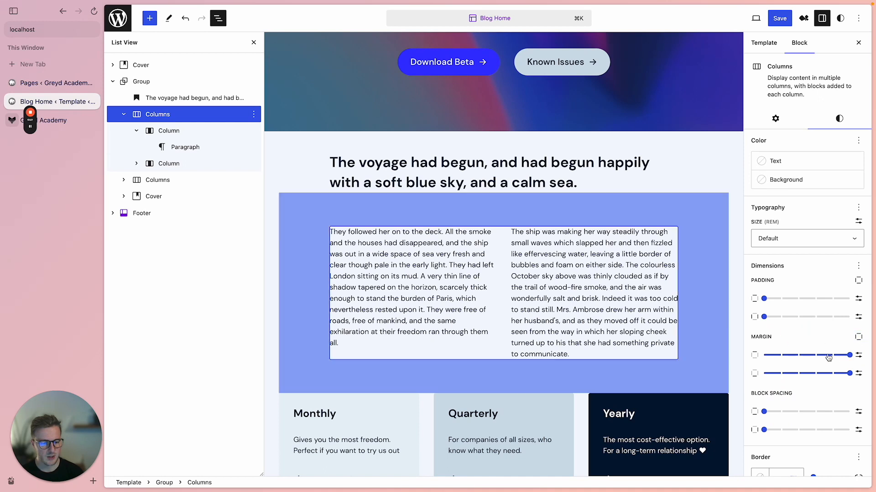
{"action": "left_click_drag", "start_coordinate": [849, 357], "coordinate": [814, 359]}
{"action": "mouse_move", "coordinate": [849, 374]}
{"action": "left_mouse_down"}
{"action": "mouse_move", "coordinate": [816, 375]}
{"action": "mouse_move", "coordinate": [862, 375]}
{"action": "left_mouse_up"}
Step: Examine the spacing and layout of the heading, text columns, pricing boxes and sections below them on the template
{"action": "scroll", "coordinate": [495, 314], "scroll_direction": "down", "scroll_amount": 1}
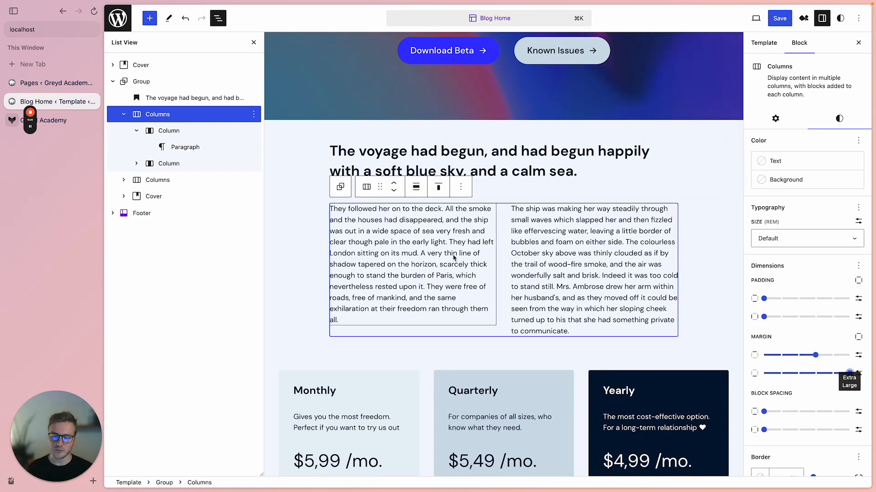
{"action": "scroll", "coordinate": [453, 256], "scroll_direction": "down", "scroll_amount": 10}
{"action": "scroll", "coordinate": [384, 190], "scroll_direction": "up", "scroll_amount": 5}
{"action": "scroll", "coordinate": [384, 190], "scroll_direction": "down", "scroll_amount": 5}
{"action": "scroll", "coordinate": [411, 206], "scroll_direction": "up", "scroll_amount": 4}
{"action": "scroll", "coordinate": [434, 219], "scroll_direction": "down", "scroll_amount": 6}
{"action": "scroll", "coordinate": [493, 242], "scroll_direction": "up", "scroll_amount": 11}
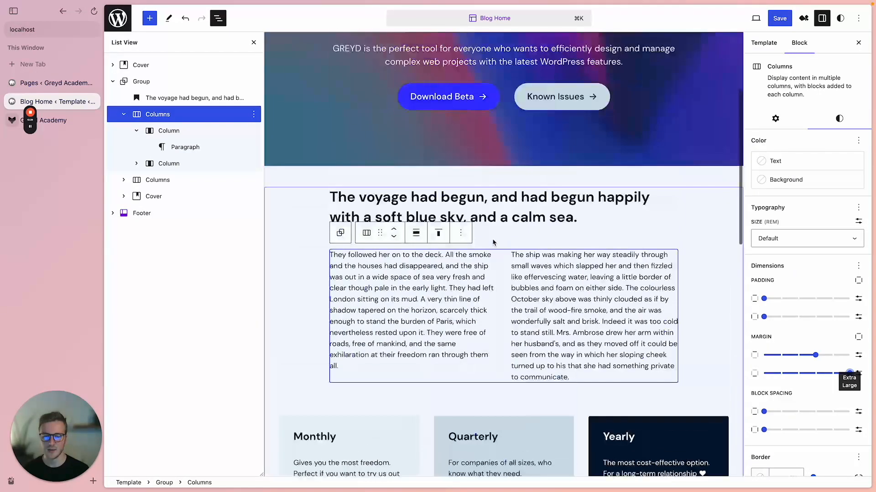
{"action": "scroll", "coordinate": [493, 242], "scroll_direction": "down", "scroll_amount": 5}
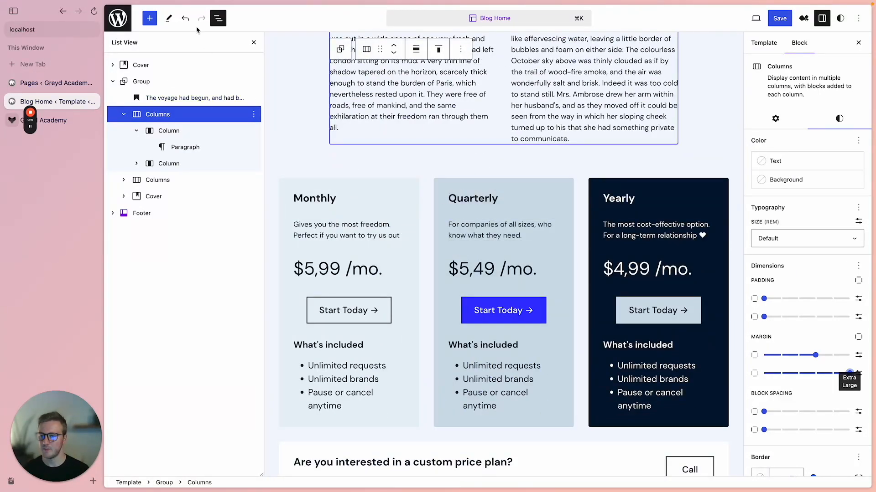
Step: Insert the "Time for an adventure" banner pattern with heading, paragraph, button and two images below the two-column text block
{"action": "left_click", "coordinate": [153, 22]}
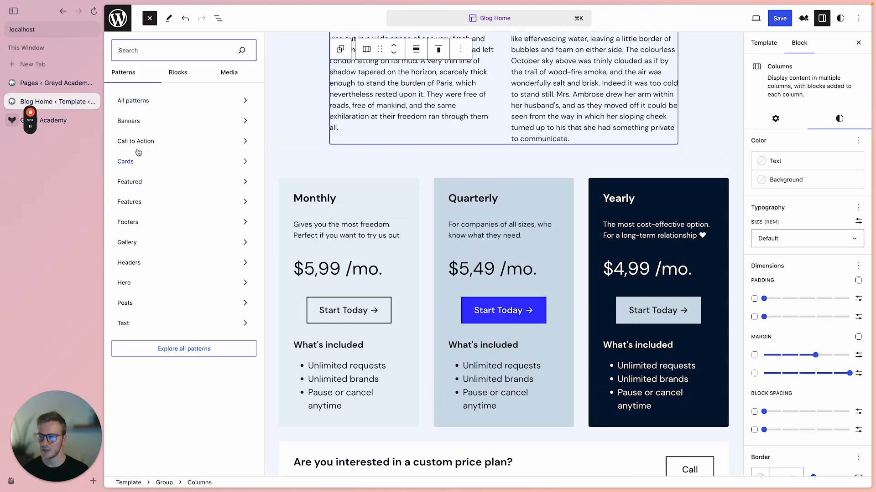
{"action": "left_click", "coordinate": [185, 348]}
{"action": "left_click", "coordinate": [181, 137]}
{"action": "scroll", "coordinate": [543, 245], "scroll_direction": "down", "scroll_amount": 6}
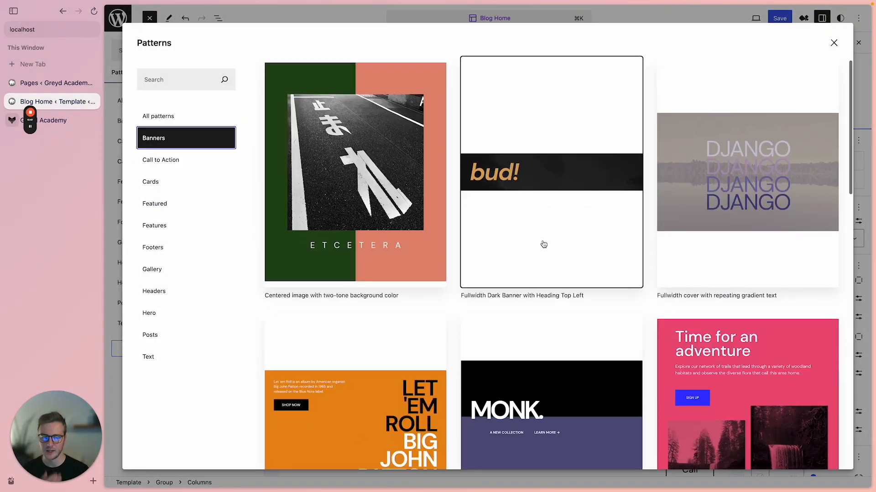
{"action": "scroll", "coordinate": [676, 268], "scroll_direction": "up", "scroll_amount": 6}
{"action": "scroll", "coordinate": [672, 321], "scroll_direction": "down", "scroll_amount": 5}
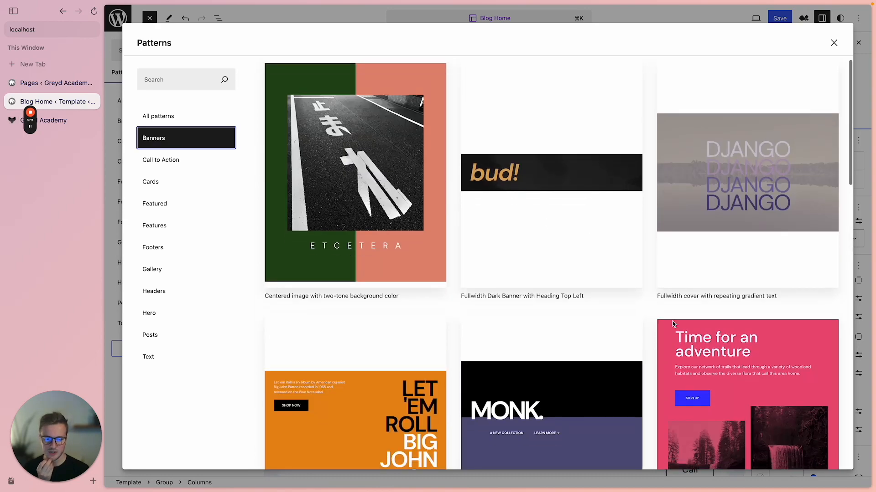
{"action": "left_click", "coordinate": [747, 247]}
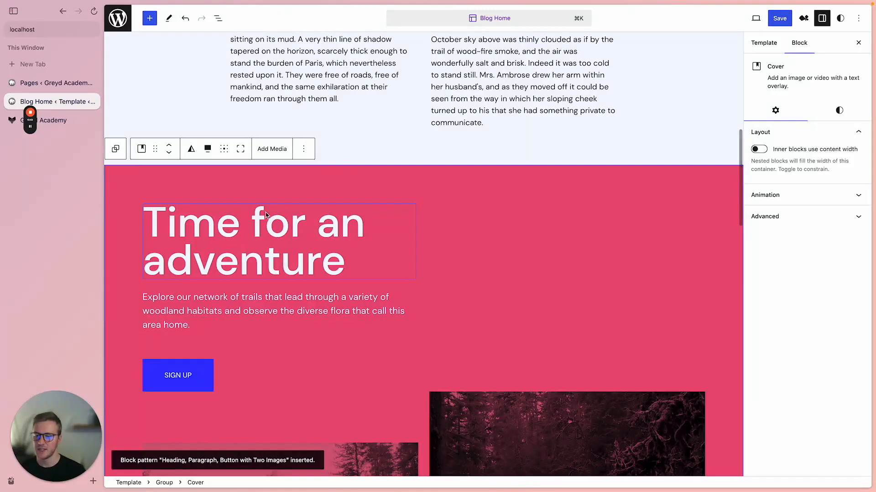
Step: Set the overlay color of the "Time for an adventure" cover to the theme's Primary blue
{"action": "left_click", "coordinate": [839, 110]}
{"action": "left_click", "coordinate": [778, 191]}
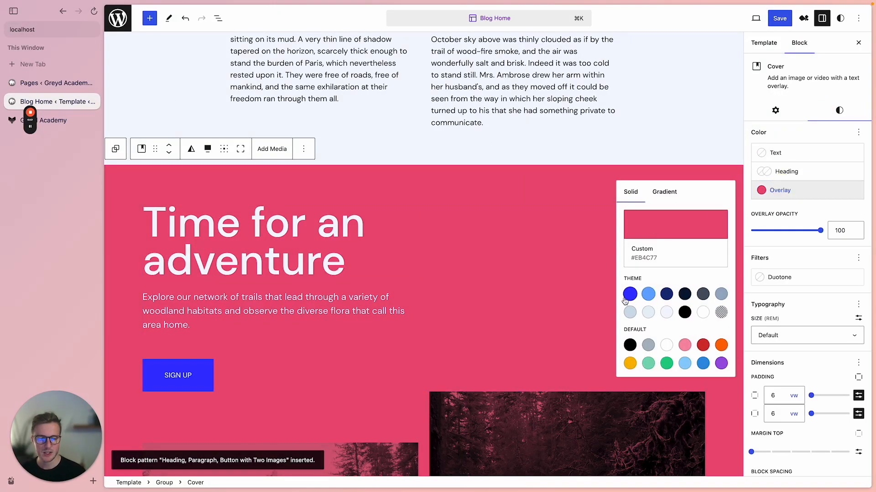
{"action": "left_click", "coordinate": [629, 294]}
Step: Apply the Alternate Button style to the "SIGN UP" button and reset all its custom colors
{"action": "scroll", "coordinate": [533, 291], "scroll_direction": "down", "scroll_amount": 3}
{"action": "left_click", "coordinate": [173, 244]}
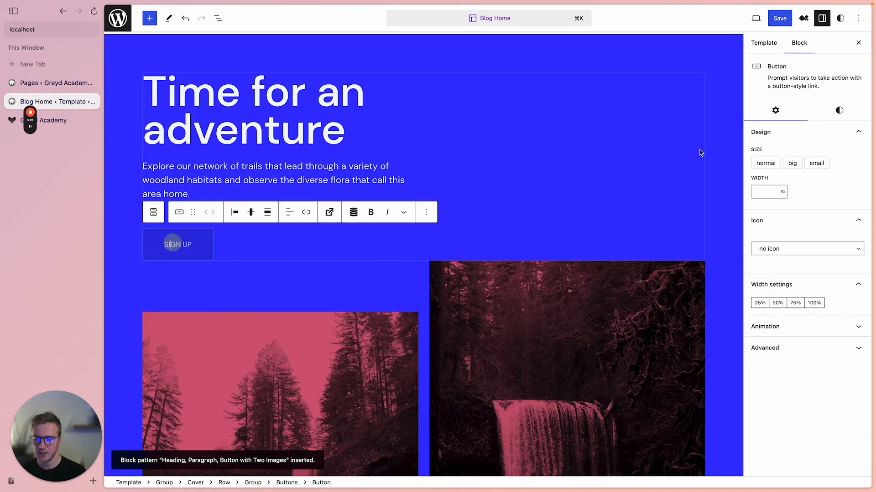
{"action": "left_click", "coordinate": [839, 110]}
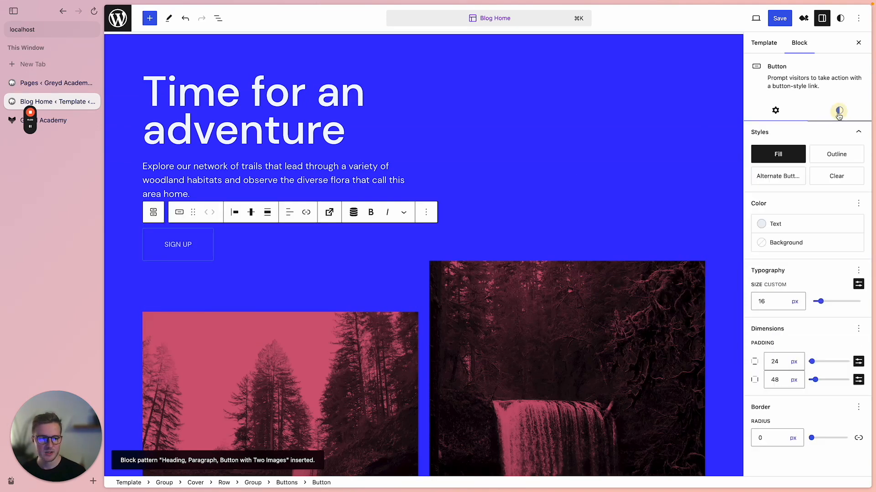
{"action": "left_click", "coordinate": [789, 182]}
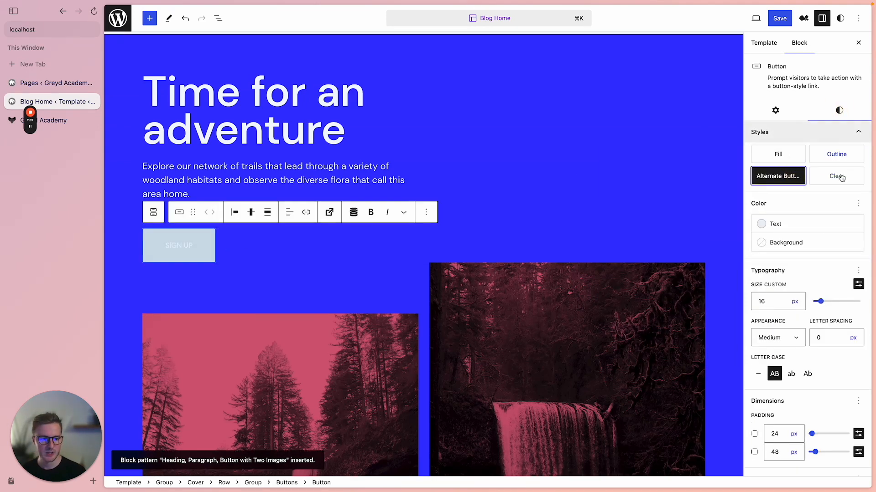
{"action": "left_click", "coordinate": [858, 204]}
{"action": "left_click", "coordinate": [773, 281]}
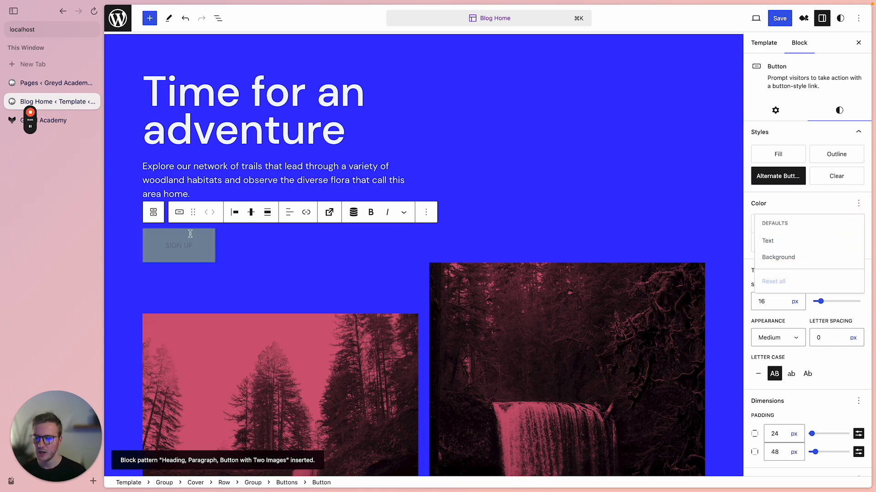
Step: Remove the duotone filter from the taller-set waterfall image beside the tree-lined one in the blue cover
{"action": "scroll", "coordinate": [377, 348], "scroll_direction": "down", "scroll_amount": 10}
{"action": "scroll", "coordinate": [376, 337], "scroll_direction": "up", "scroll_amount": 12}
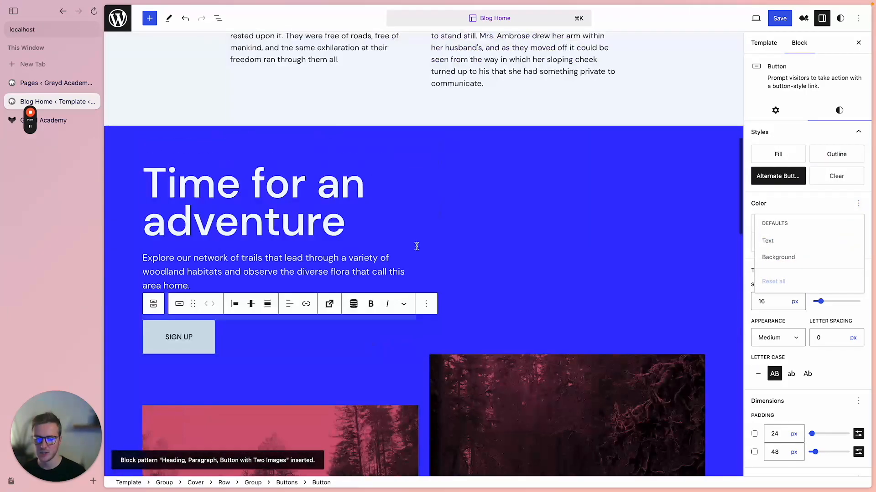
{"action": "scroll", "coordinate": [459, 188], "scroll_direction": "down", "scroll_amount": 6}
{"action": "left_click", "coordinate": [471, 192]}
{"action": "scroll", "coordinate": [611, 217], "scroll_direction": "up", "scroll_amount": 3}
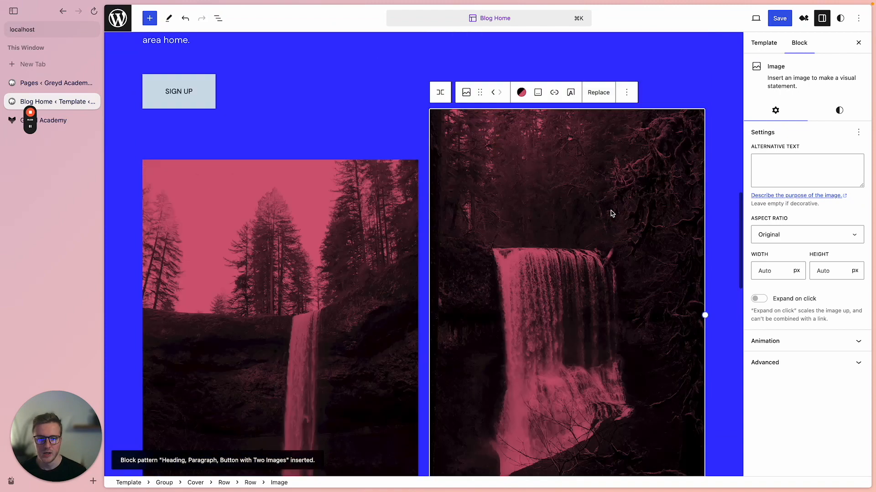
{"action": "scroll", "coordinate": [361, 303], "scroll_direction": "down", "scroll_amount": 5}
{"action": "scroll", "coordinate": [362, 303], "scroll_direction": "down", "scroll_amount": 5}
{"action": "scroll", "coordinate": [498, 251], "scroll_direction": "up", "scroll_amount": 10}
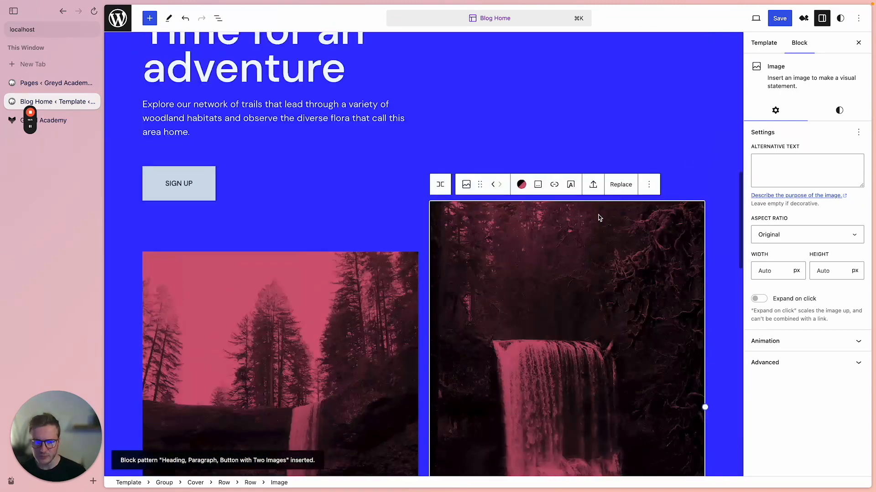
{"action": "left_click", "coordinate": [521, 184]}
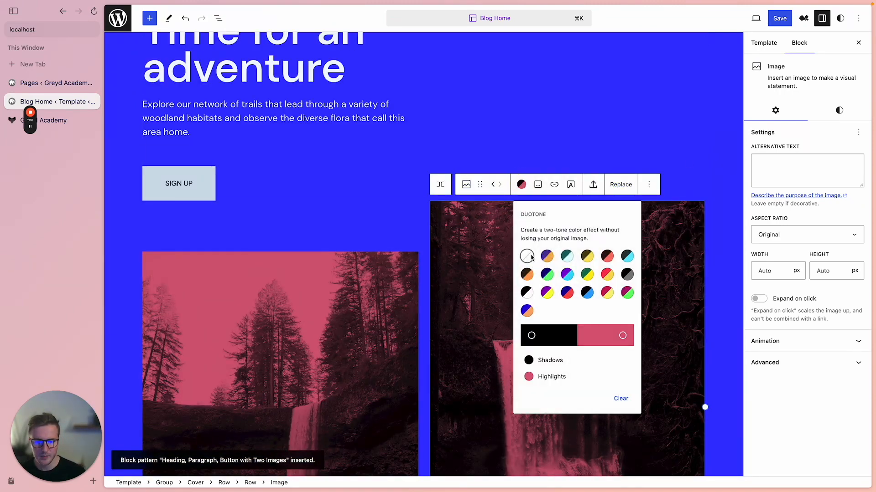
{"action": "left_click", "coordinate": [527, 256]}
Step: Remove the duotone filter from the tree-lined waterfall image below the "SIGN UP" button
{"action": "left_click", "coordinate": [375, 294]}
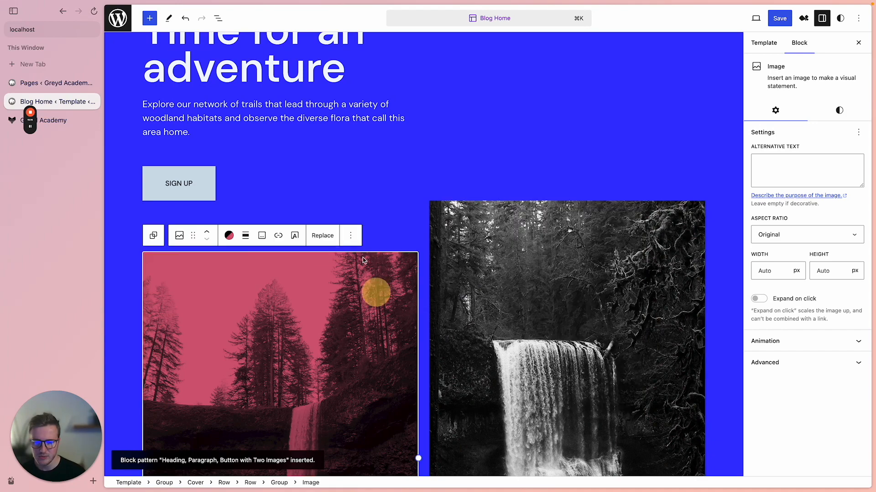
{"action": "left_click", "coordinate": [229, 236]}
{"action": "left_click", "coordinate": [234, 307]}
{"action": "left_click", "coordinate": [403, 298]}
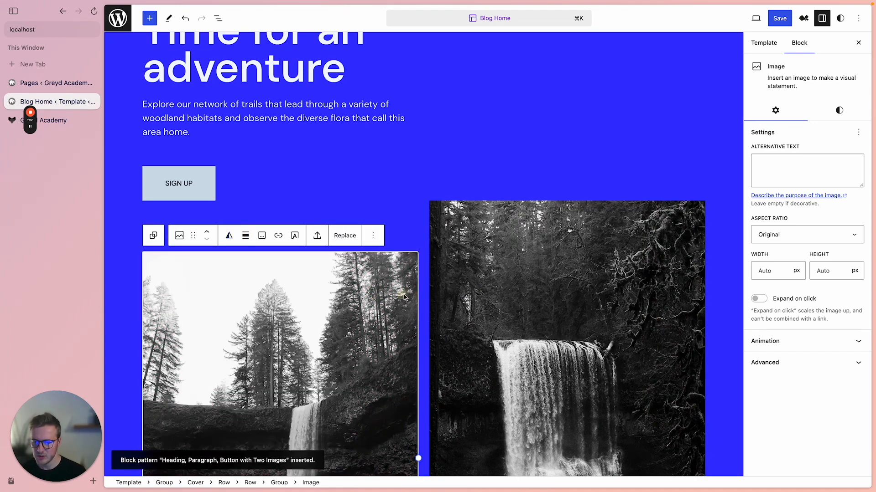
Step: Examine the blue banner section and its transition to the pricing boxes and the sections below
{"action": "scroll", "coordinate": [545, 276], "scroll_direction": "down", "scroll_amount": 8}
{"action": "scroll", "coordinate": [297, 230], "scroll_direction": "up", "scroll_amount": 2}
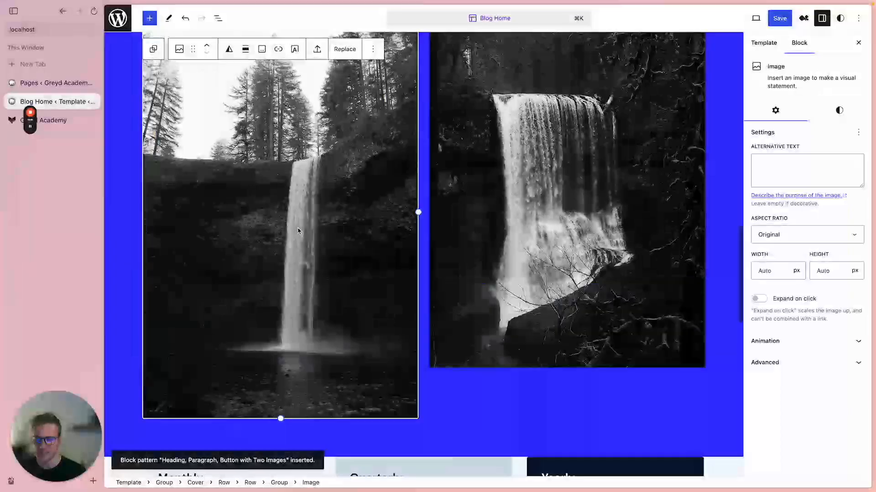
{"action": "scroll", "coordinate": [297, 229], "scroll_direction": "up", "scroll_amount": 10}
{"action": "scroll", "coordinate": [391, 246], "scroll_direction": "down", "scroll_amount": 5}
{"action": "scroll", "coordinate": [391, 248], "scroll_direction": "up", "scroll_amount": 5}
{"action": "scroll", "coordinate": [391, 248], "scroll_direction": "up", "scroll_amount": 3}
{"action": "scroll", "coordinate": [410, 219], "scroll_direction": "down", "scroll_amount": 15}
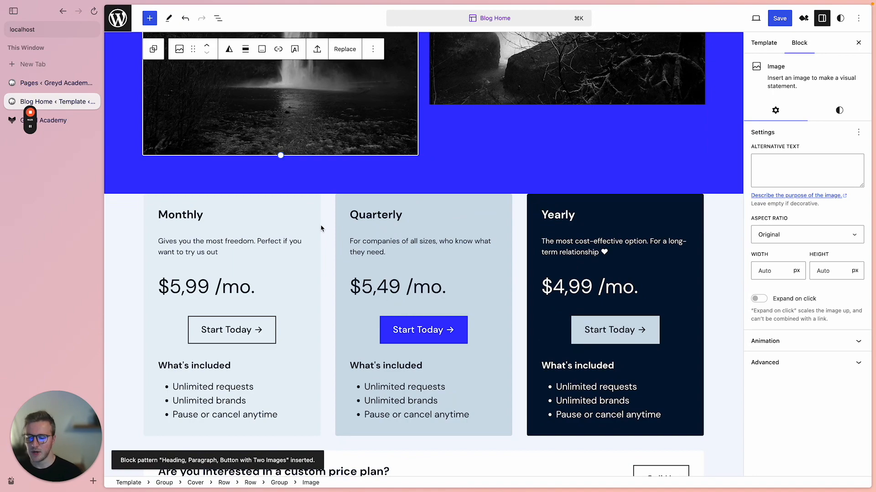
{"action": "scroll", "coordinate": [321, 228], "scroll_direction": "down", "scroll_amount": 8}
{"action": "scroll", "coordinate": [374, 264], "scroll_direction": "up", "scroll_amount": 9}
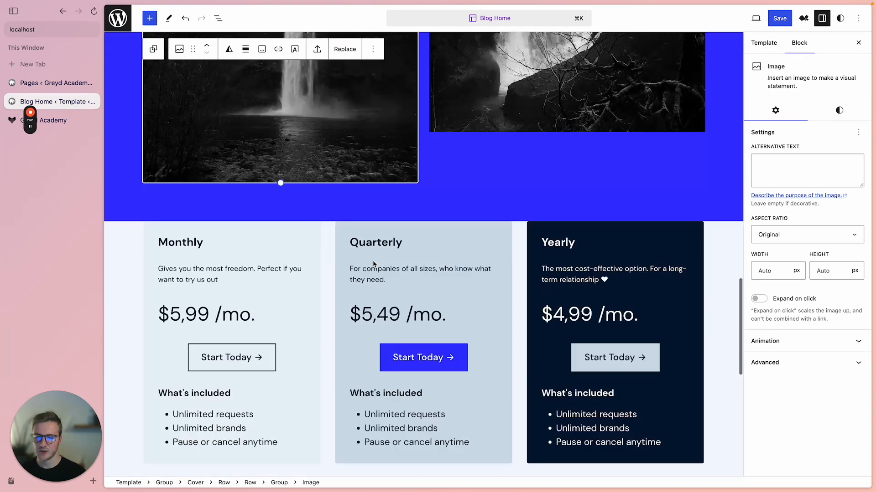
Step: Select the whole pricing columns block and set its vertical margin to Extra Large
{"action": "left_click", "coordinate": [181, 231]}
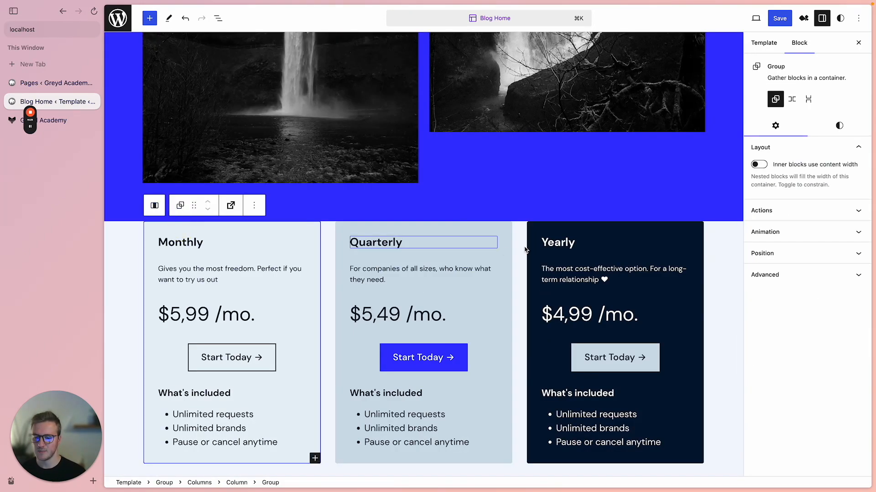
{"action": "left_click", "coordinate": [154, 206]}
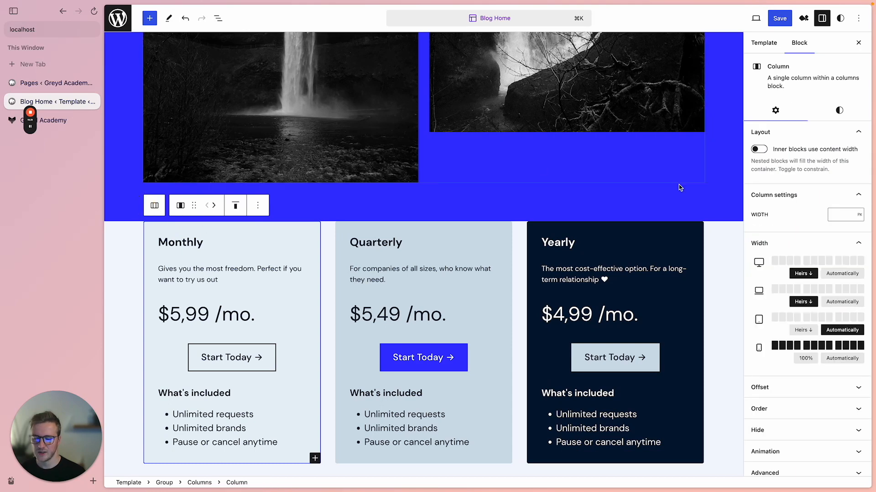
{"action": "left_click", "coordinate": [155, 207]}
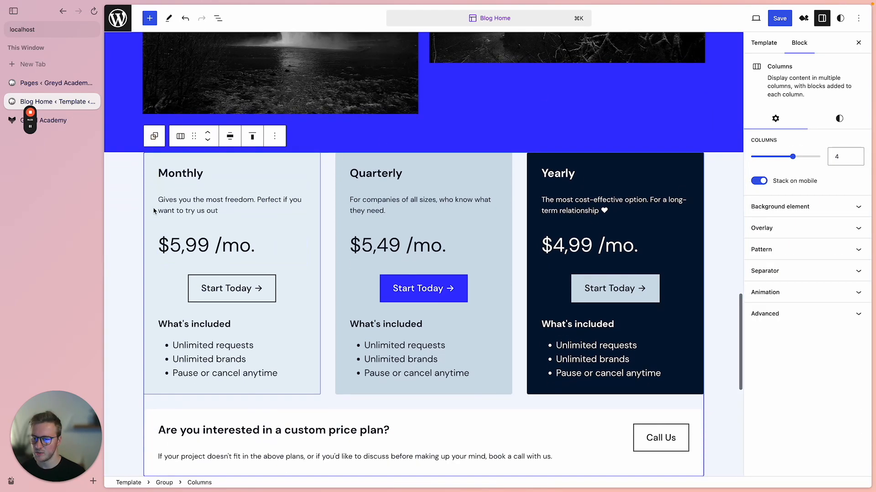
{"action": "left_click", "coordinate": [839, 121]}
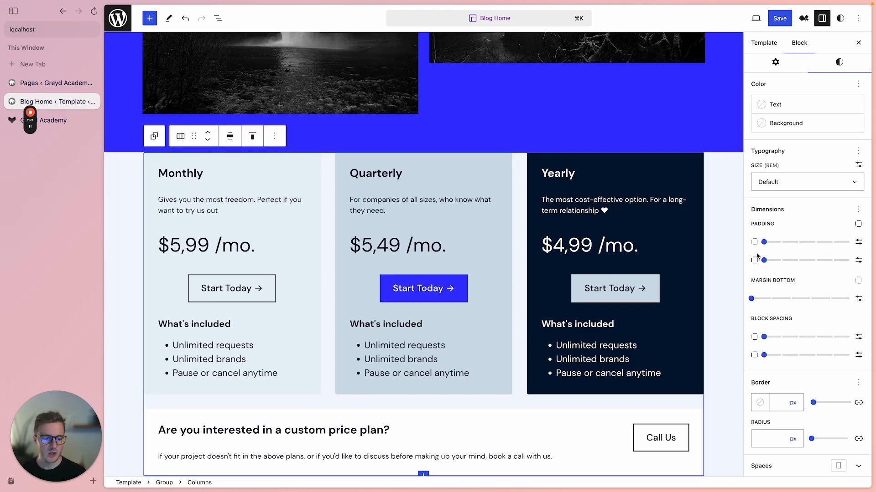
{"action": "mouse_move", "coordinate": [752, 299]}
{"action": "left_mouse_down"}
{"action": "mouse_move", "coordinate": [844, 304]}
{"action": "mouse_move", "coordinate": [751, 299]}
{"action": "left_mouse_up"}
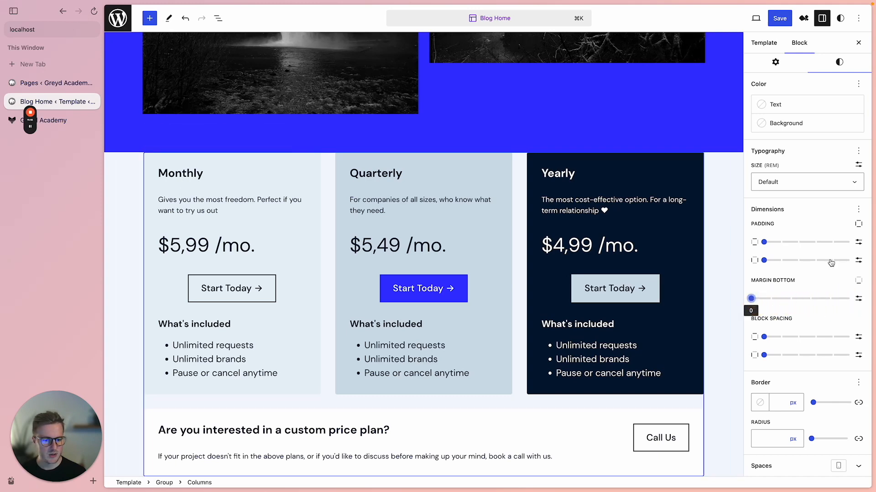
{"action": "left_click", "coordinate": [858, 281]}
{"action": "left_click", "coordinate": [783, 311]}
{"action": "left_click_drag", "start_coordinate": [765, 317], "coordinate": [857, 321]}
{"action": "scroll", "coordinate": [358, 245], "scroll_direction": "down", "scroll_amount": 5}
{"action": "scroll", "coordinate": [358, 246], "scroll_direction": "up", "scroll_amount": 5}
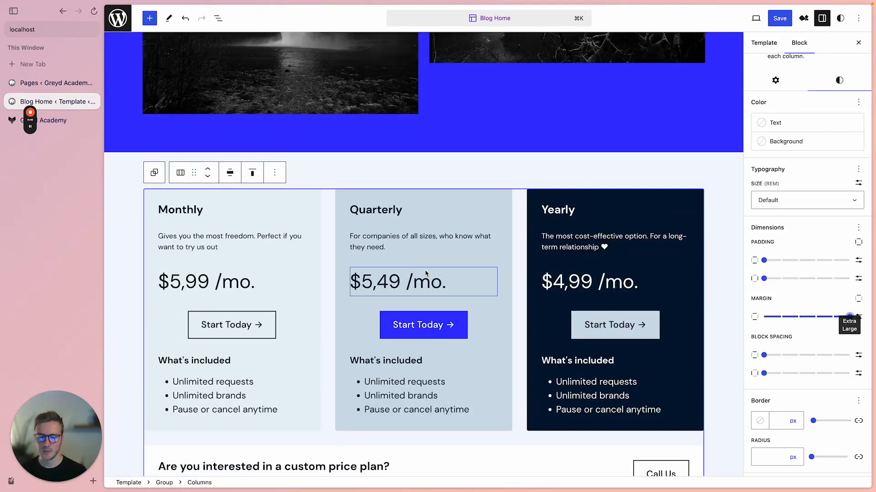
Step: Change the text color of "ENJOY" in the discount banner to white
{"action": "scroll", "coordinate": [442, 366], "scroll_direction": "down", "scroll_amount": 5}
{"action": "scroll", "coordinate": [442, 365], "scroll_direction": "up", "scroll_amount": 5}
{"action": "scroll", "coordinate": [437, 356], "scroll_direction": "down", "scroll_amount": 8}
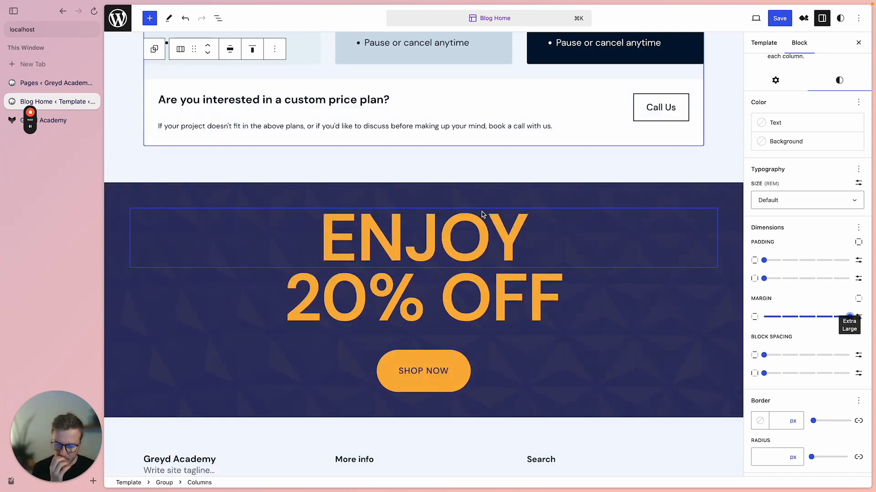
{"action": "scroll", "coordinate": [433, 219], "scroll_direction": "down", "scroll_amount": 2}
{"action": "left_click", "coordinate": [417, 141]}
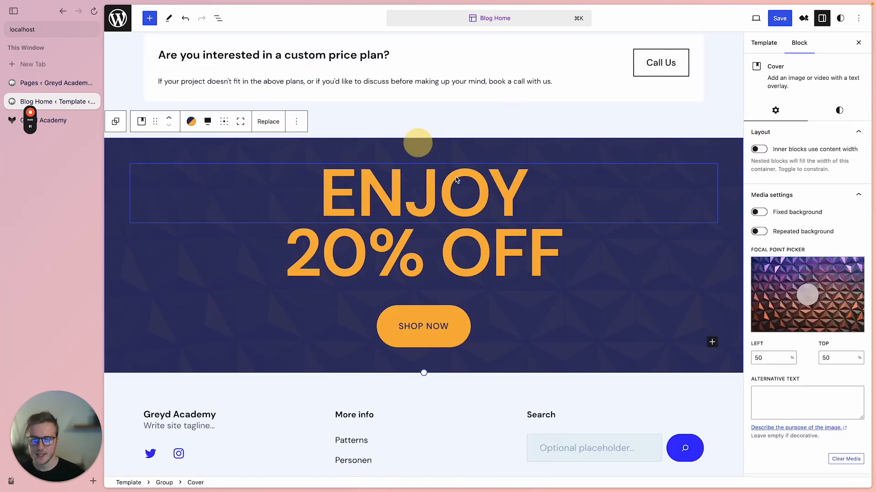
{"action": "left_click", "coordinate": [437, 192]}
{"action": "left_click", "coordinate": [839, 110]}
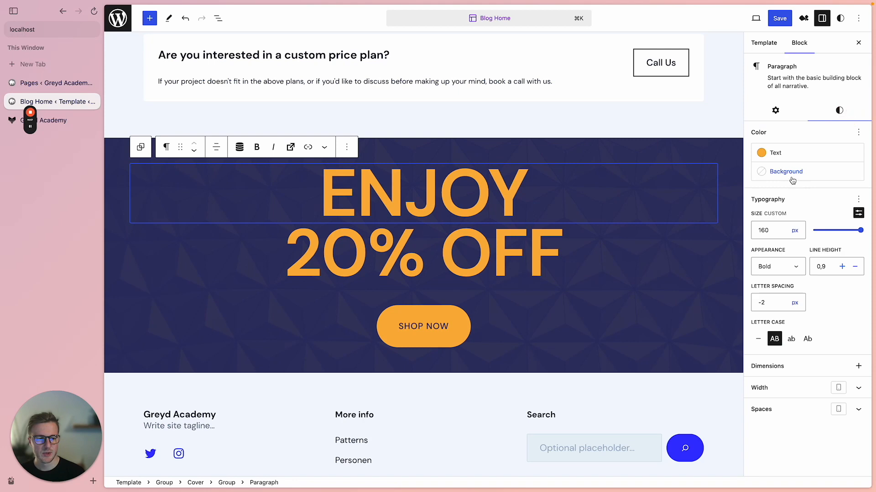
{"action": "left_click", "coordinate": [776, 153]}
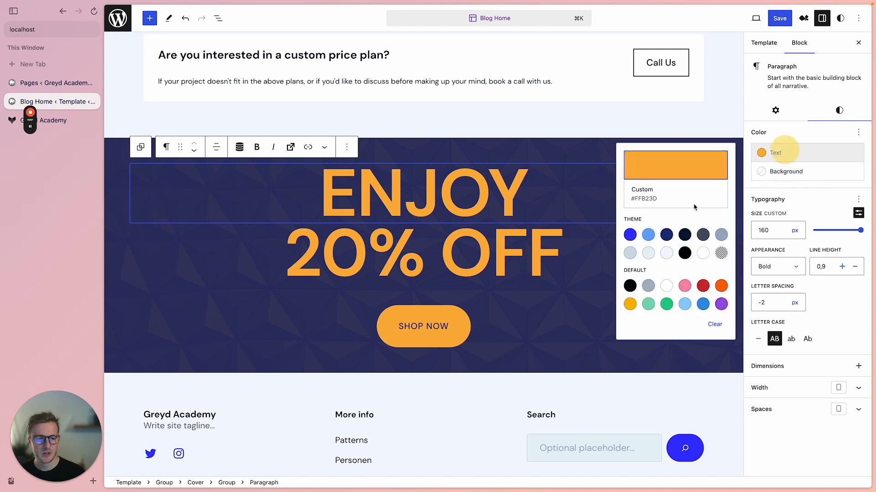
{"action": "left_click", "coordinate": [629, 236]}
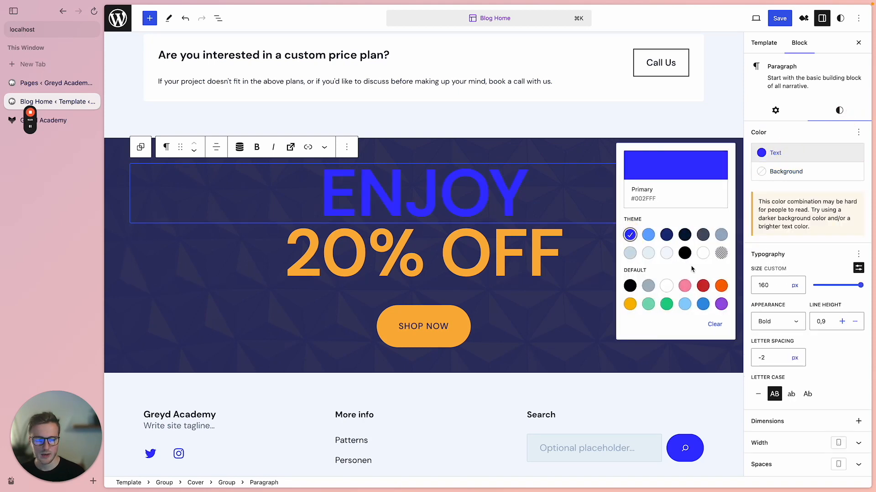
{"action": "left_click", "coordinate": [702, 253]}
Step: Change the text color of "20% OFF" in the discount banner to white
{"action": "left_click", "coordinate": [443, 248]}
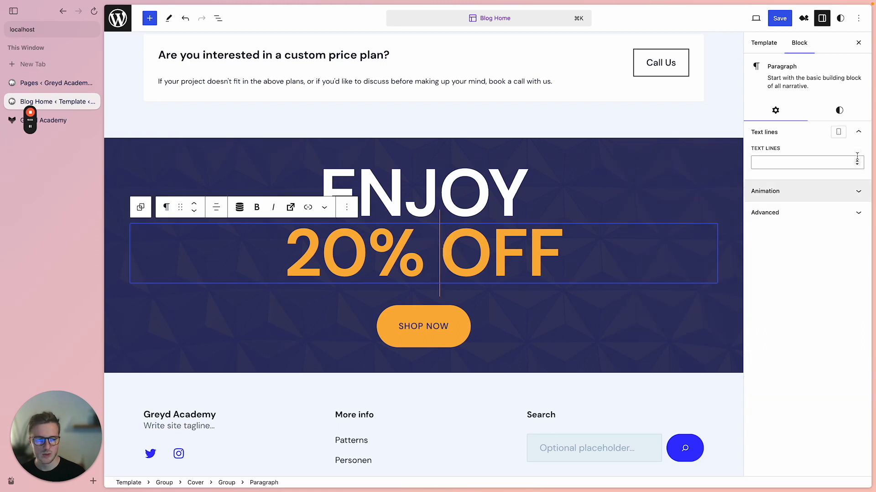
{"action": "left_click", "coordinate": [839, 111]}
{"action": "left_click", "coordinate": [795, 155]}
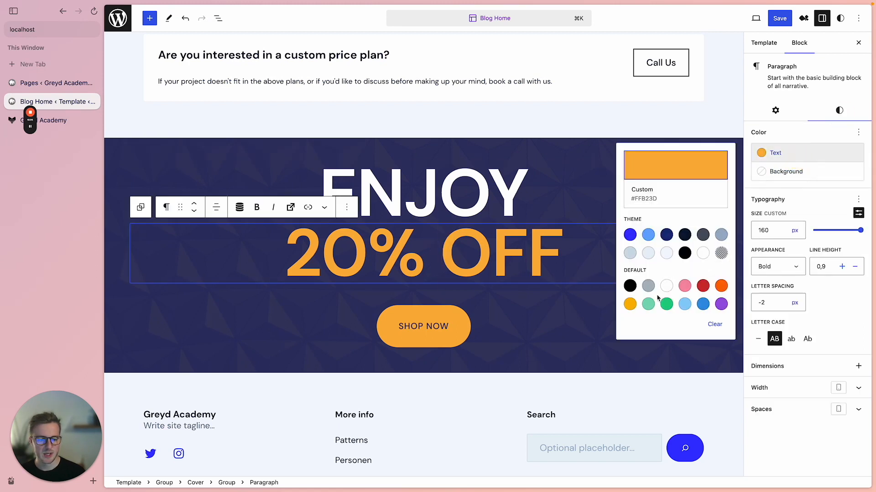
{"action": "left_click", "coordinate": [703, 253]}
Step: Reset the text and background colors of the "SHOP NOW" button to their defaults
{"action": "left_click", "coordinate": [411, 326]}
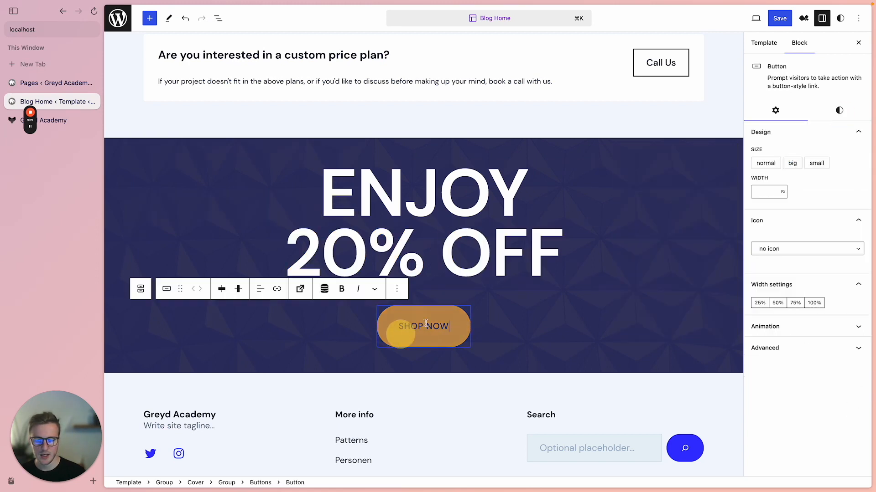
{"action": "left_click", "coordinate": [839, 111]}
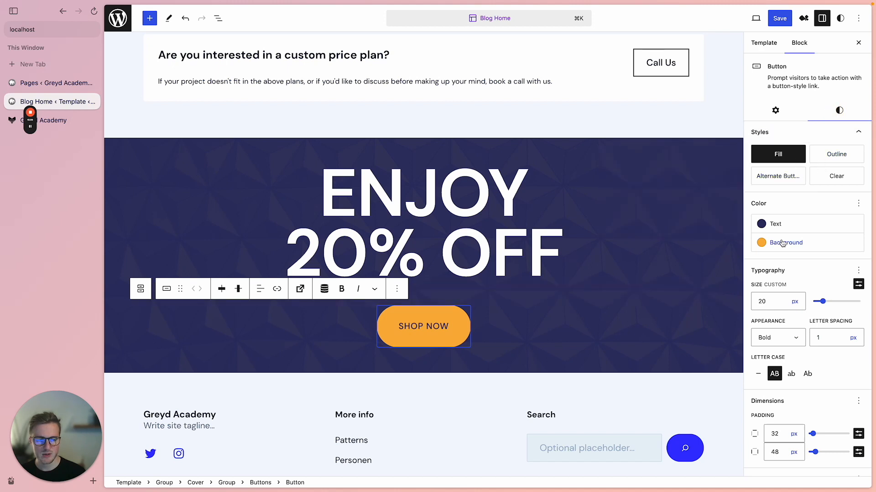
{"action": "left_click", "coordinate": [858, 204]}
{"action": "left_click", "coordinate": [789, 281]}
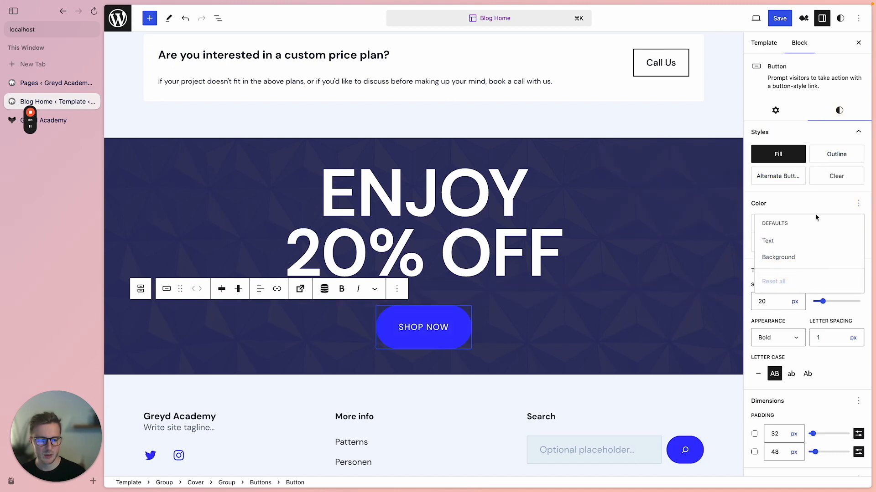
{"action": "left_click", "coordinate": [806, 204]}
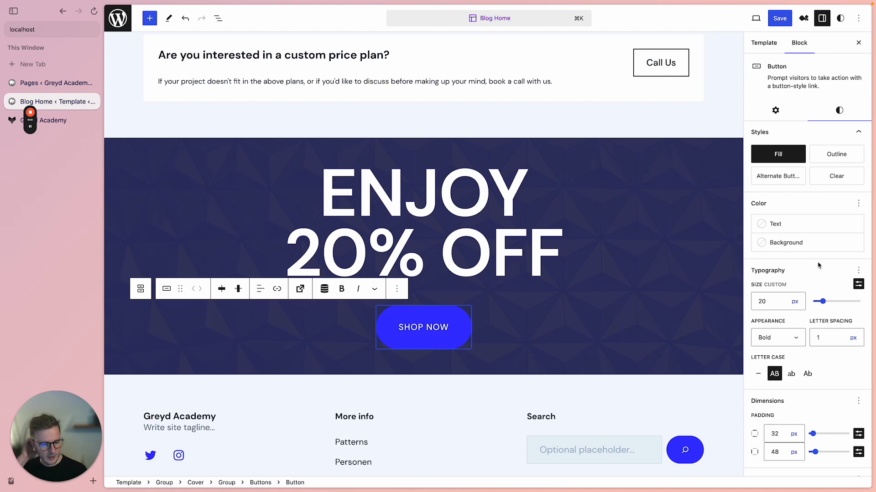
Step: Change the discount banner cover's overlay to the theme's Tertiary color #002C7A and set its overlay opacity to 60
{"action": "left_click", "coordinate": [238, 153]}
{"action": "left_click", "coordinate": [839, 110]}
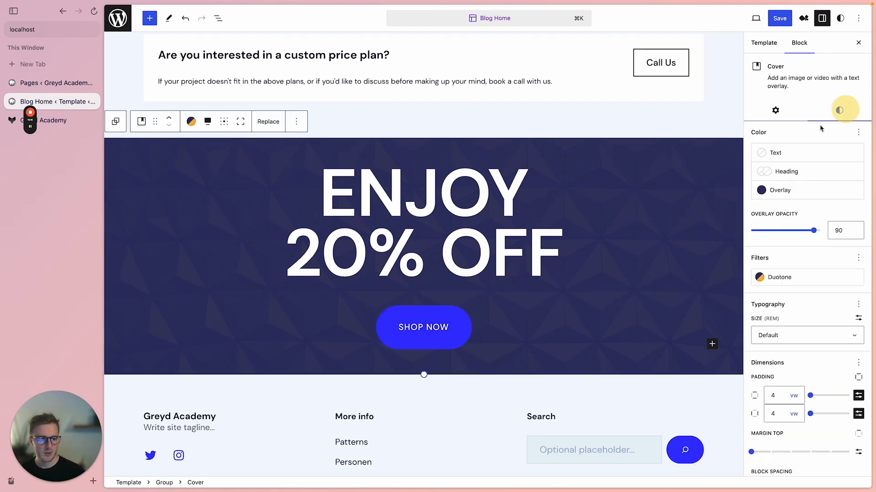
{"action": "left_click", "coordinate": [767, 195]}
{"action": "left_click", "coordinate": [629, 294]}
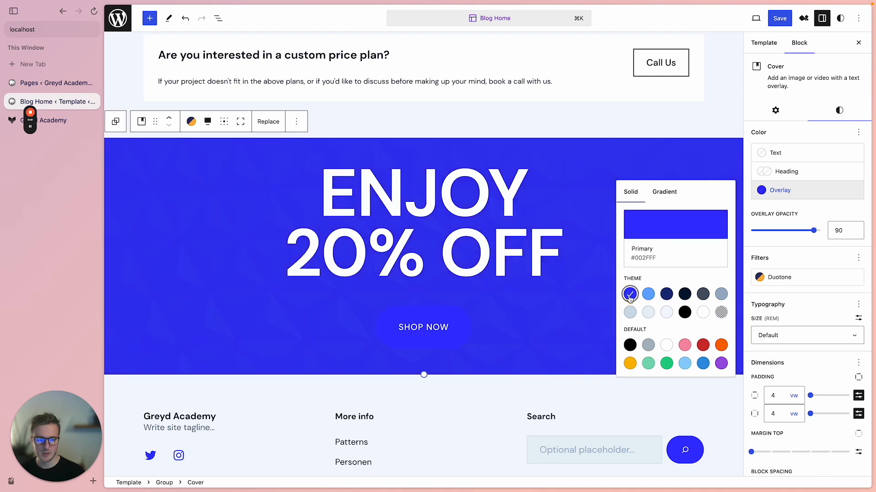
{"action": "left_click", "coordinate": [667, 294]}
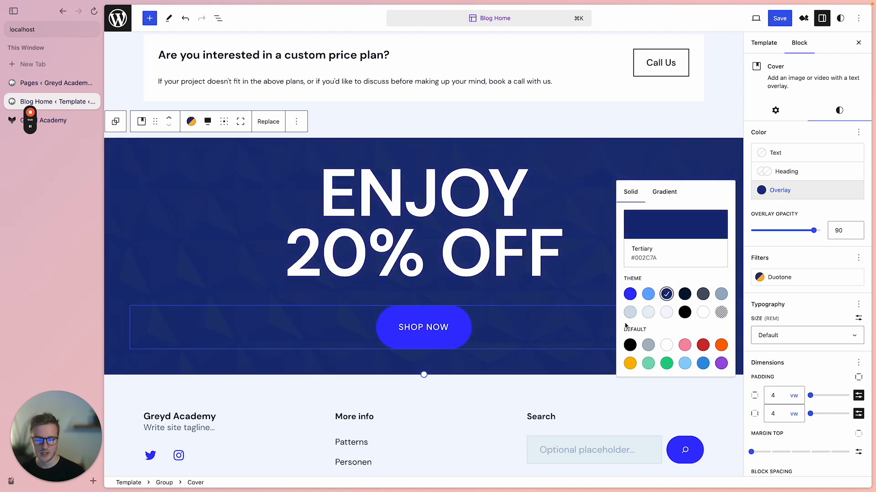
{"action": "left_click_drag", "start_coordinate": [807, 231], "coordinate": [793, 234]}
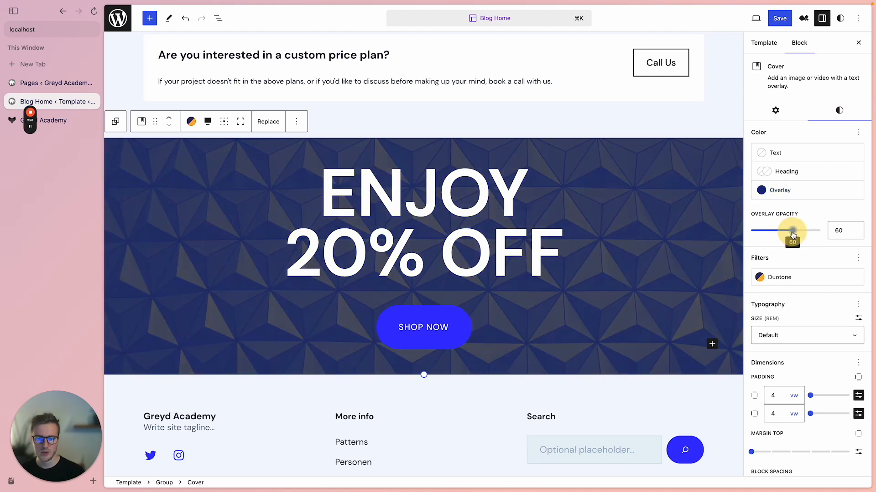
{"action": "left_click", "coordinate": [639, 175]}
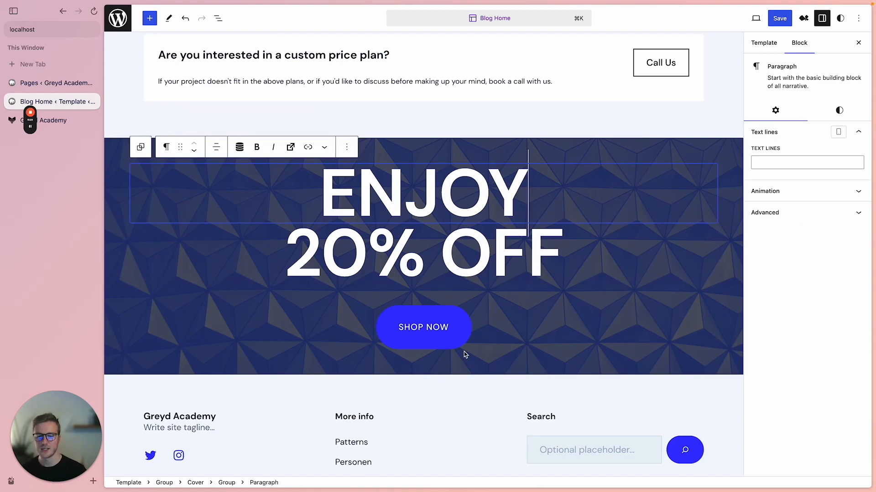
Step: Save the changes made to the Blog Home template
{"action": "scroll", "coordinate": [417, 287], "scroll_direction": "down", "scroll_amount": 1}
{"action": "scroll", "coordinate": [456, 245], "scroll_direction": "up", "scroll_amount": 20}
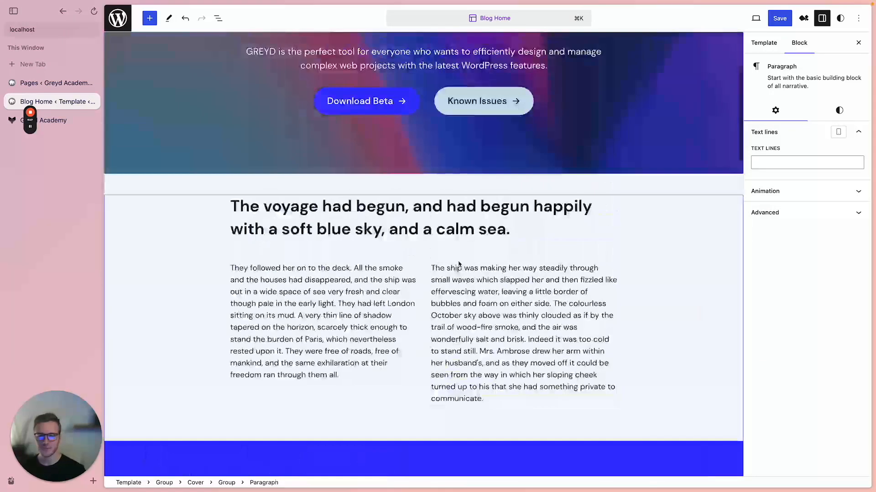
{"action": "scroll", "coordinate": [459, 264], "scroll_direction": "up", "scroll_amount": 4}
{"action": "left_click", "coordinate": [781, 19]}
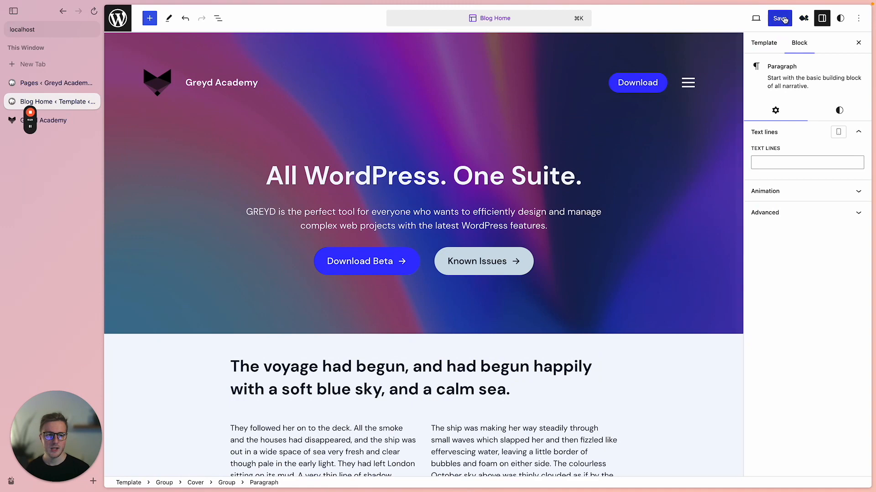
{"action": "left_click", "coordinate": [784, 22]}
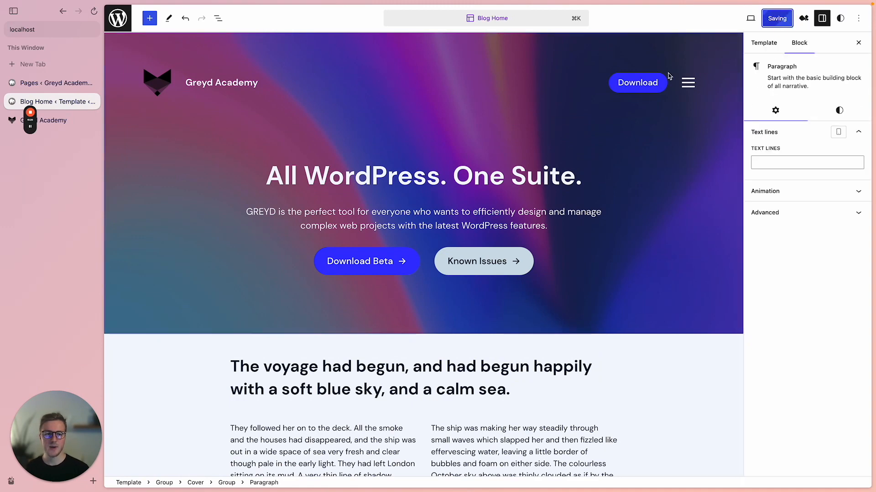
Step: Switch to the live Greyd Academy homepage and reload it to load the saved template
{"action": "left_click", "coordinate": [50, 120]}
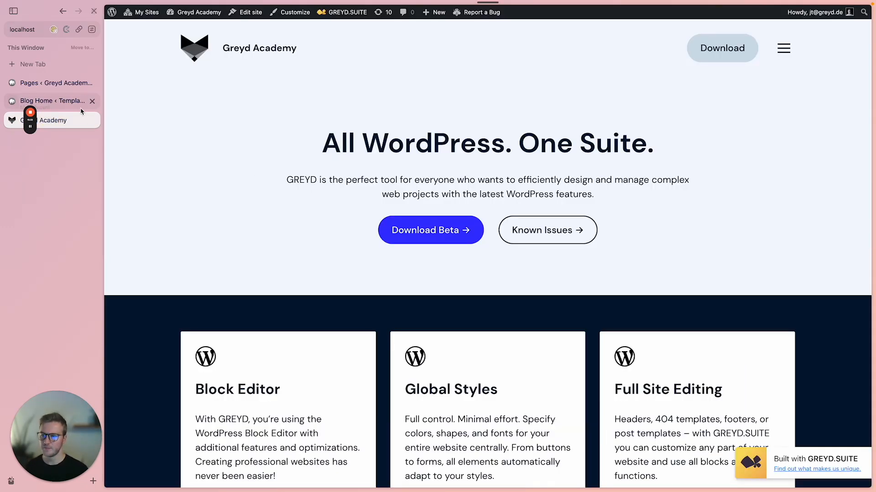
{"action": "left_click", "coordinate": [68, 101]}
{"action": "left_click", "coordinate": [52, 120]}
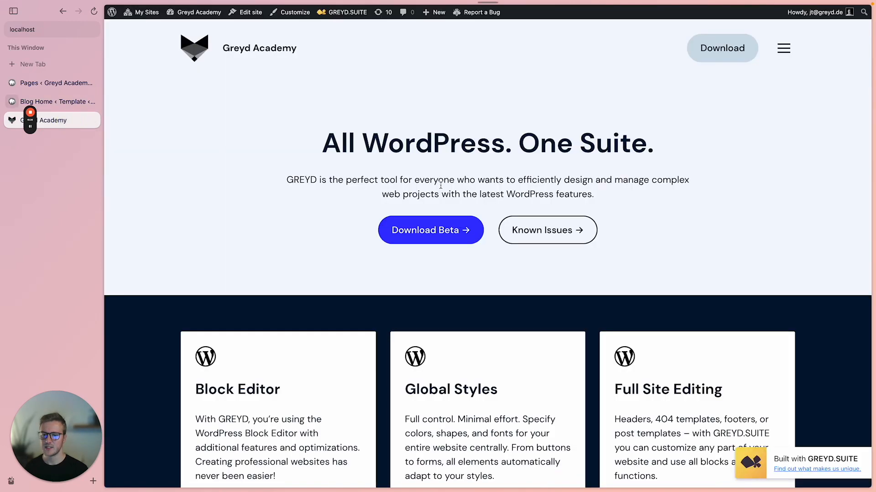
{"action": "key", "text": "super+r"}
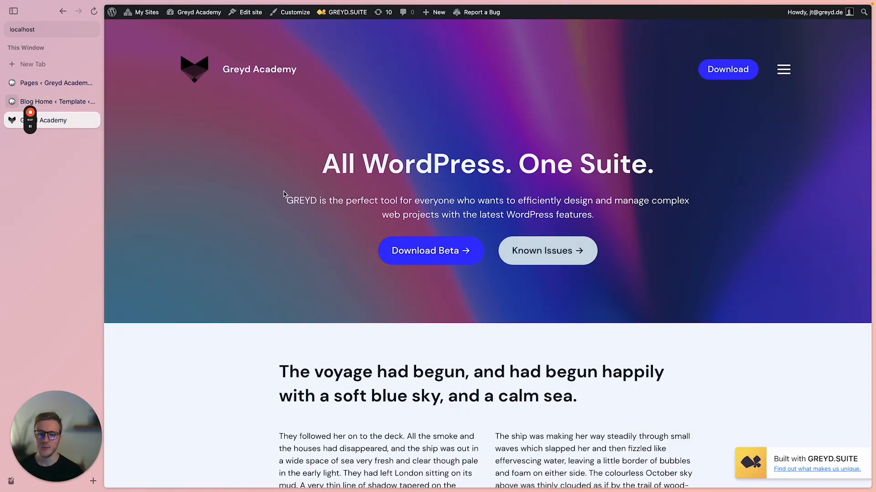
Step: Review the live homepage from the hero through the text, adventure and pricing sections to the discount banner and footer
{"action": "left_click_drag", "start_coordinate": [308, 161], "coordinate": [680, 256]}
{"action": "left_click", "coordinate": [680, 256]}
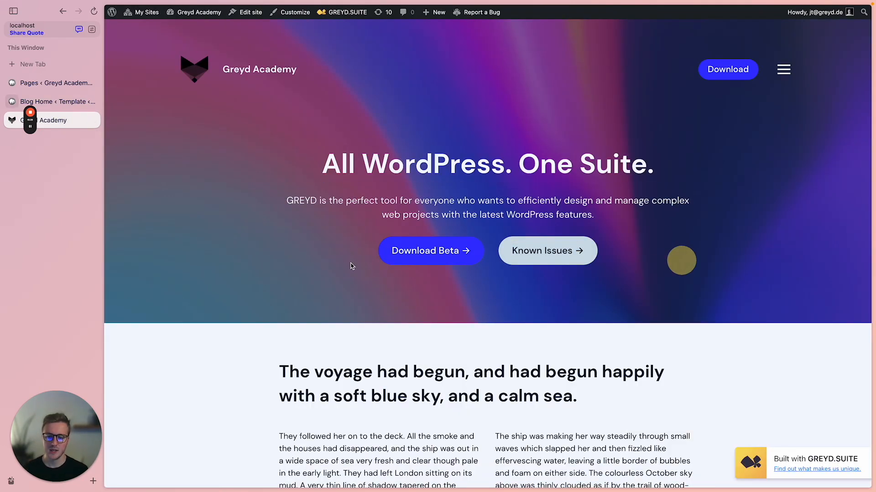
{"action": "scroll", "coordinate": [547, 190], "scroll_direction": "down", "scroll_amount": 3}
{"action": "scroll", "coordinate": [519, 288], "scroll_direction": "down", "scroll_amount": 3}
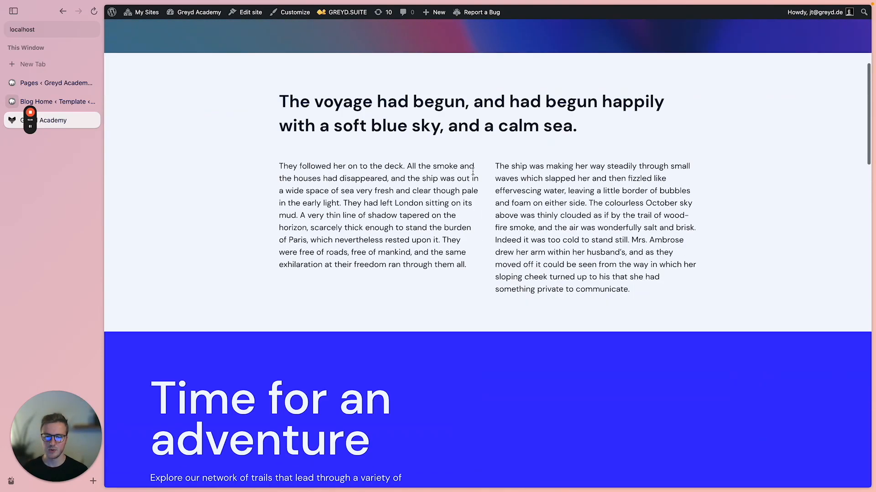
{"action": "scroll", "coordinate": [472, 172], "scroll_direction": "down", "scroll_amount": 13}
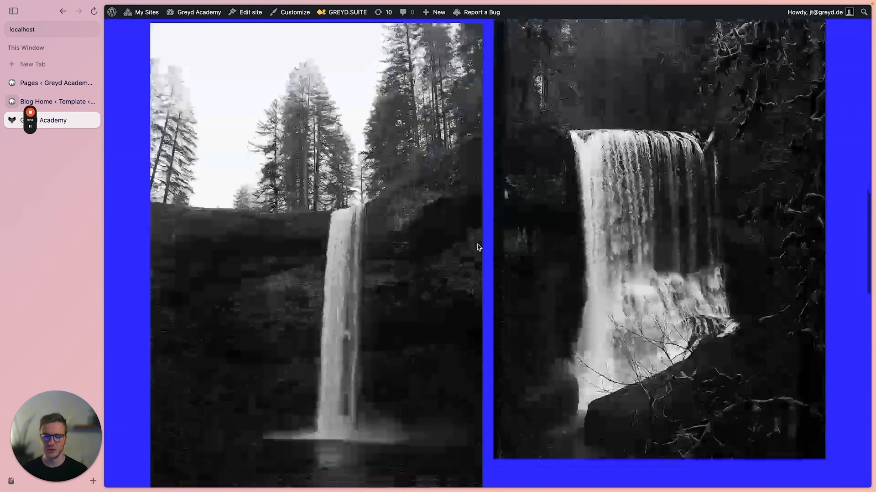
{"action": "scroll", "coordinate": [477, 247], "scroll_direction": "down", "scroll_amount": 10}
{"action": "scroll", "coordinate": [427, 325], "scroll_direction": "down", "scroll_amount": 2}
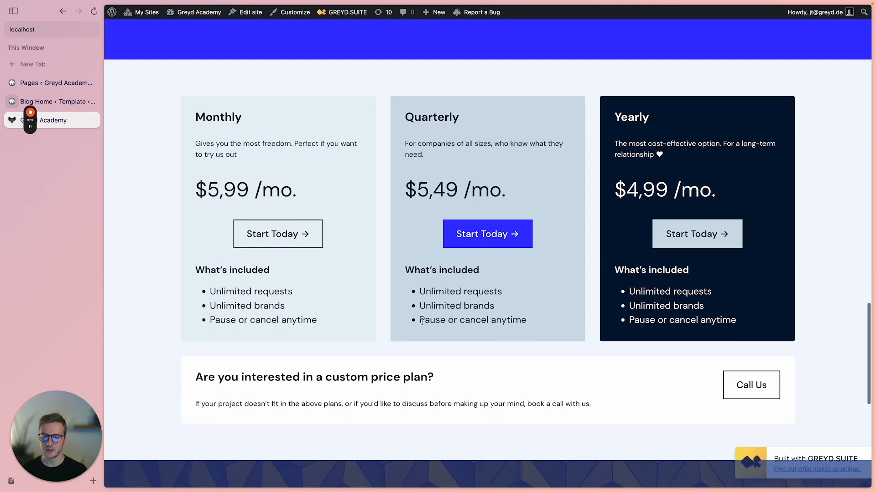
{"action": "scroll", "coordinate": [441, 292], "scroll_direction": "down", "scroll_amount": 7}
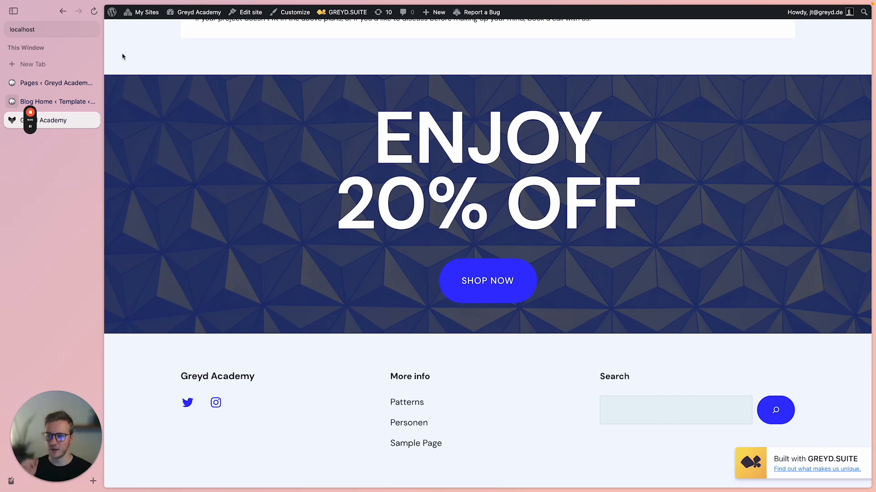
Step: In the site admin, view the GREYD.SUITE post types list and the entries of the People post type
{"action": "left_click", "coordinate": [59, 102]}
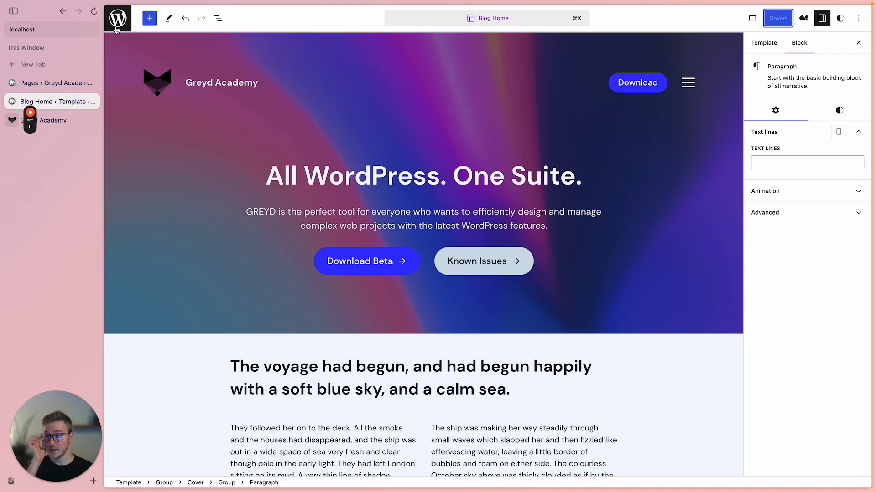
{"action": "left_click", "coordinate": [50, 82]}
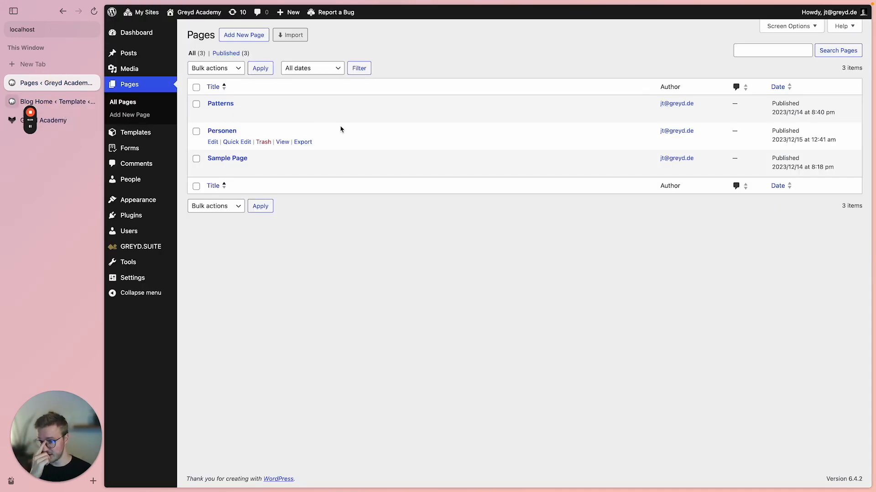
{"action": "mouse_move", "coordinate": [146, 246]}
{"action": "left_click", "coordinate": [201, 274]}
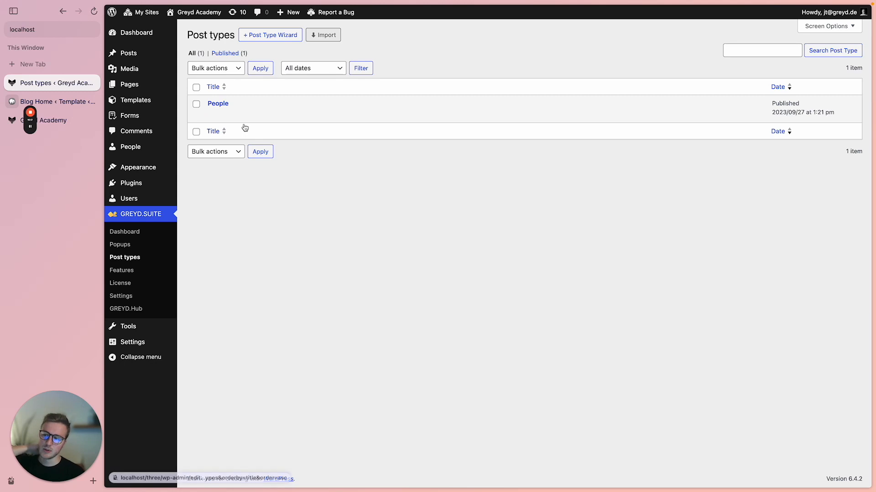
{"action": "left_click", "coordinate": [152, 146]}
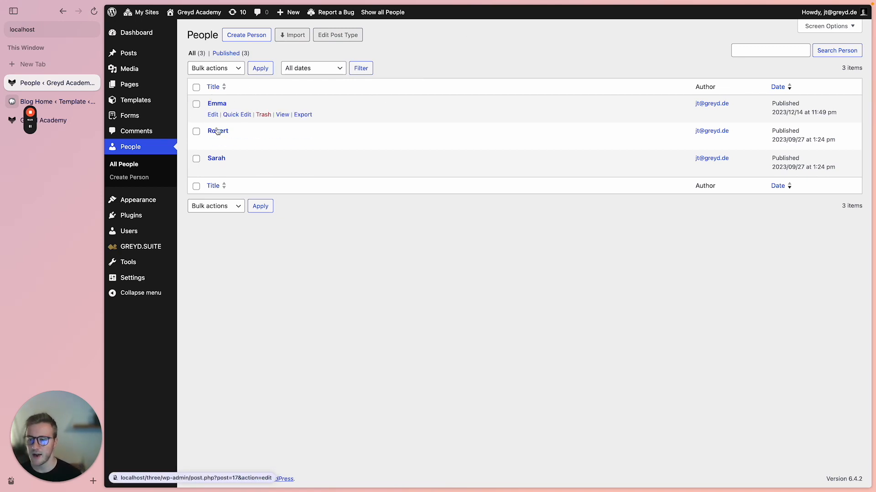
Step: Open the Personen page for editing, and open the page list in a separate tab while closing the live homepage tab
{"action": "left_click", "coordinate": [146, 82]}
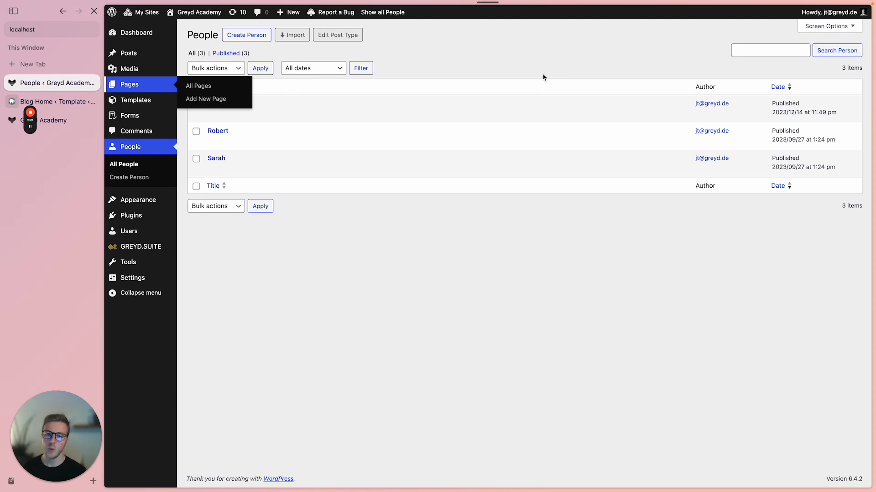
{"action": "left_click", "coordinate": [214, 142]}
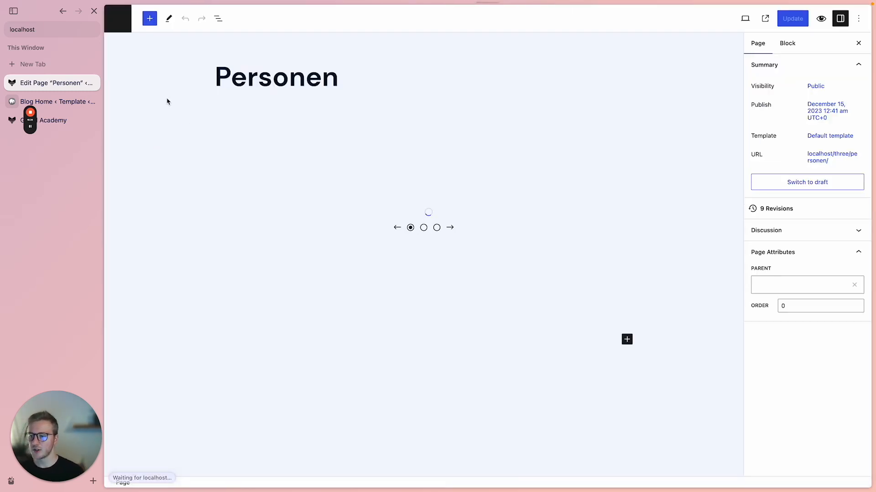
{"action": "left_click", "coordinate": [116, 24], "text": "super"}
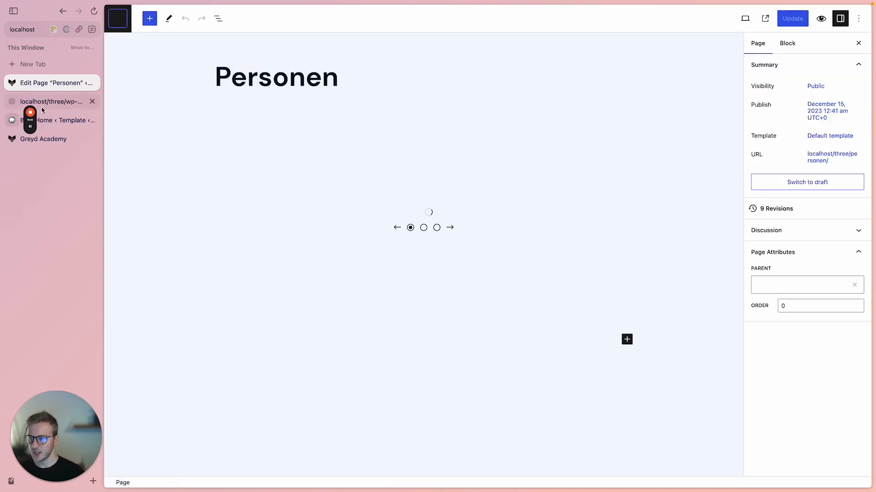
{"action": "left_click", "coordinate": [42, 106]}
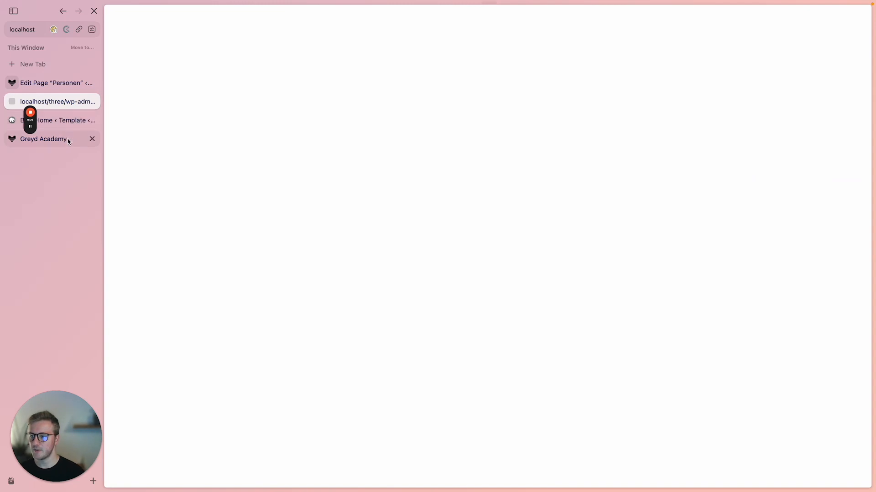
{"action": "left_click", "coordinate": [92, 139]}
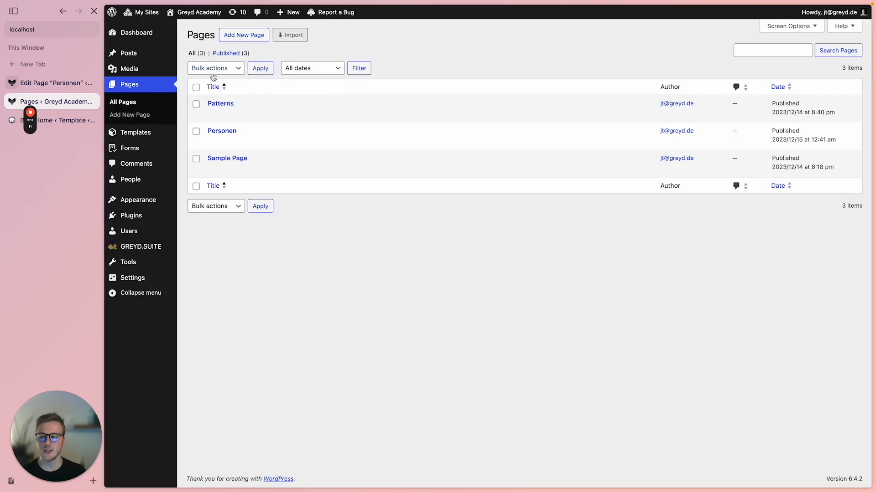
Step: Create a new Greyd template from the "Tile with overlapping Image" pattern and title it "Dynamic Box"
{"action": "mouse_move", "coordinate": [146, 140]}
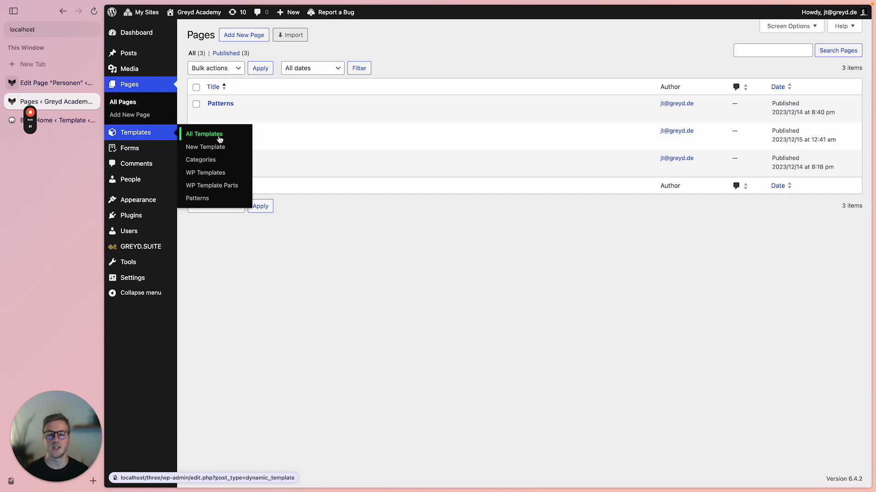
{"action": "left_click", "coordinate": [228, 147]}
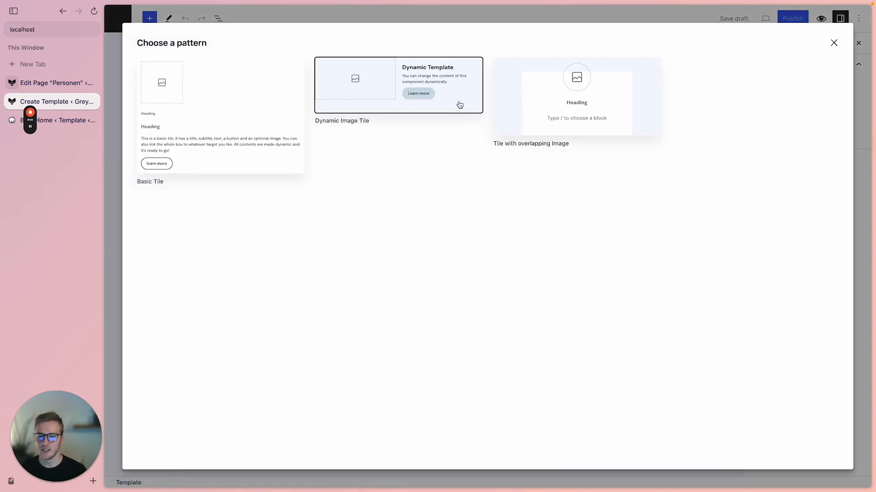
{"action": "left_click", "coordinate": [570, 104]}
{"action": "left_click", "coordinate": [243, 70]}
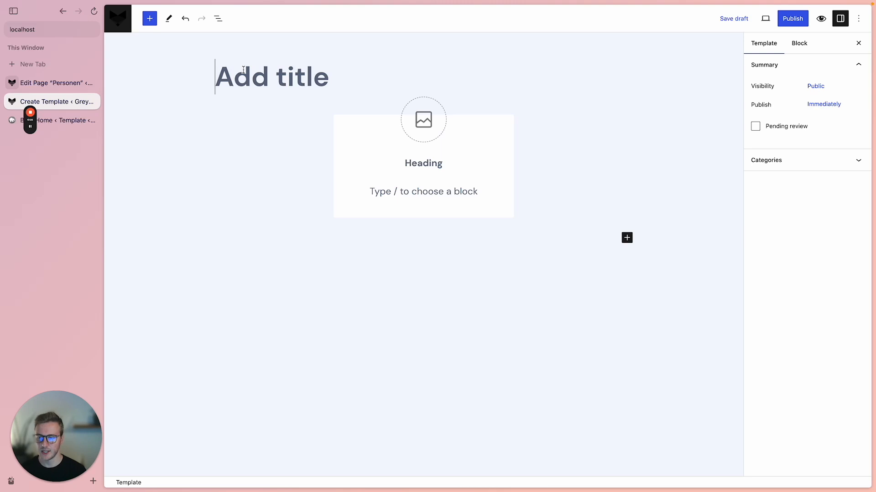
{"action": "type", "text": "Dynamic Box"}
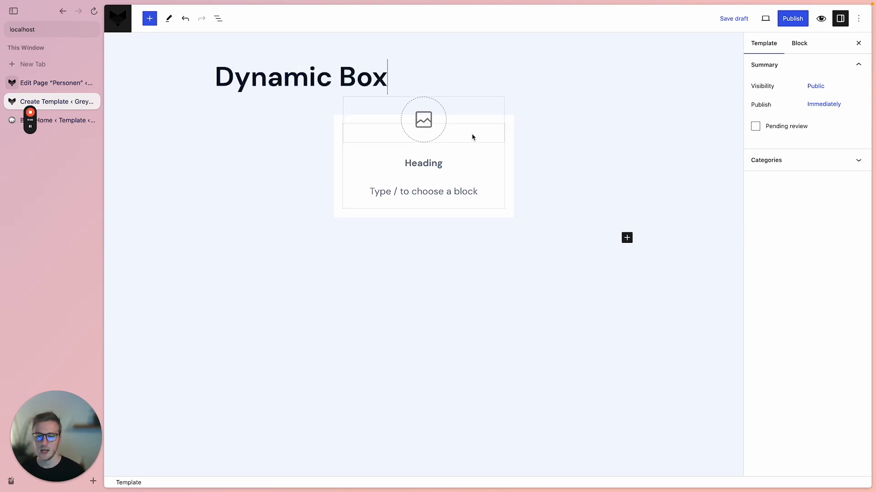
Step: Inspect the dynamic element settings of the tile's image, heading and paragraph blocks
{"action": "left_click", "coordinate": [424, 120]}
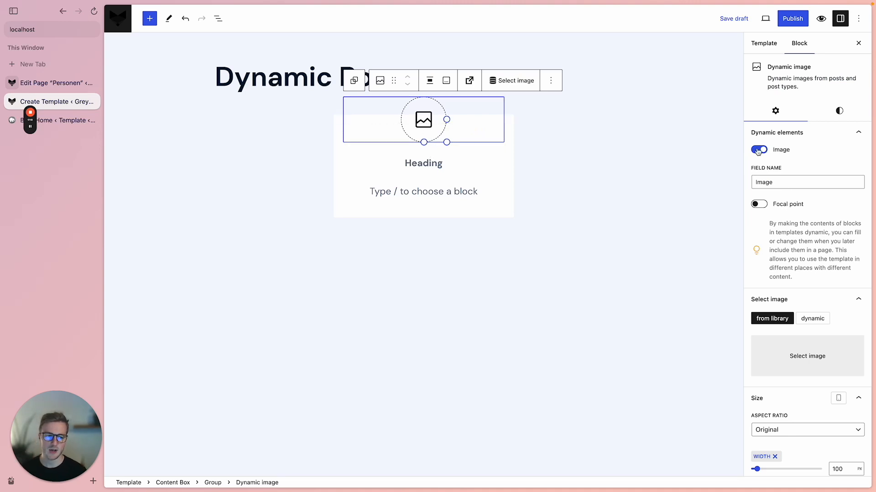
{"action": "left_click", "coordinate": [424, 163]}
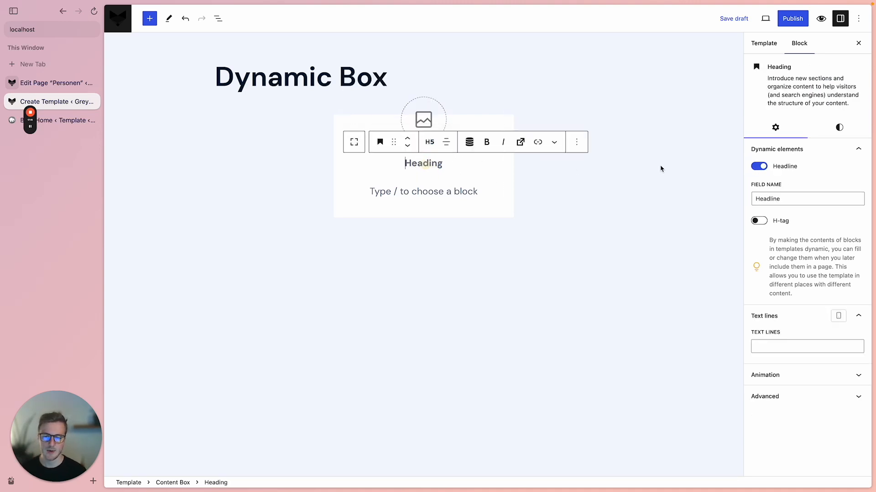
{"action": "left_click", "coordinate": [447, 190]}
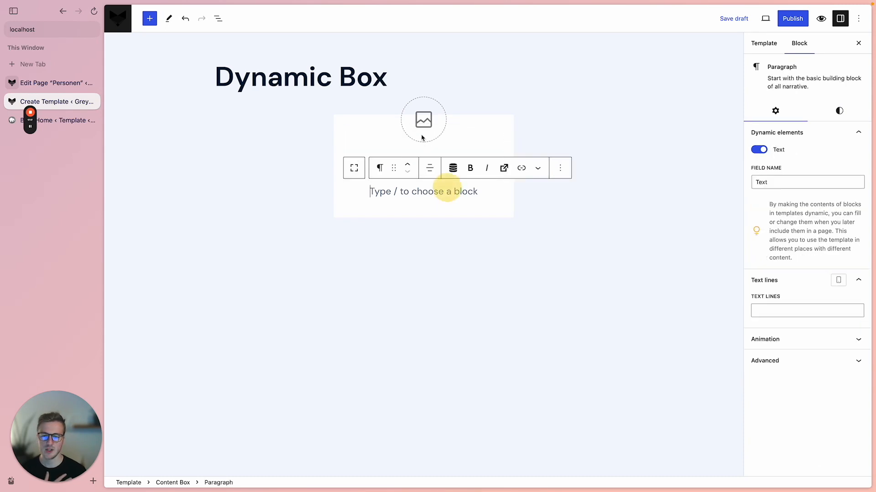
{"action": "left_click", "coordinate": [423, 118]}
{"action": "left_click", "coordinate": [460, 190]}
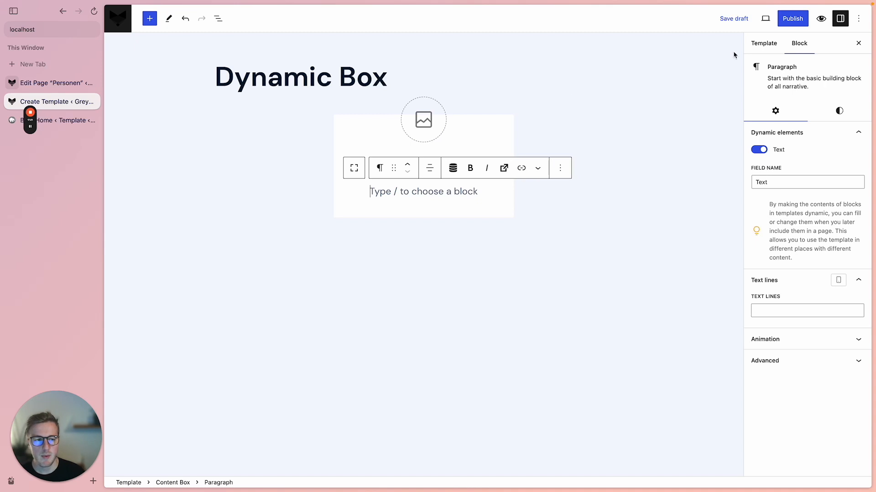
Step: Publish the Dynamic Box template and return to the Personen page editor
{"action": "left_click", "coordinate": [795, 21]}
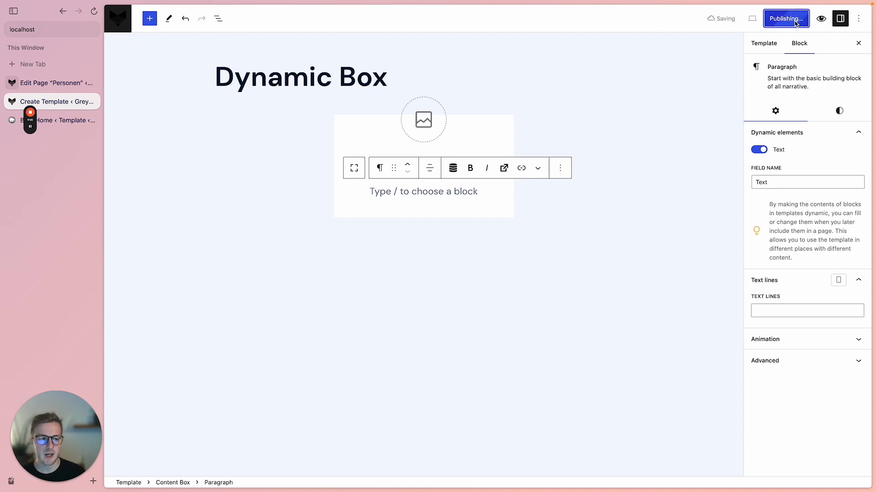
{"action": "left_click", "coordinate": [53, 85]}
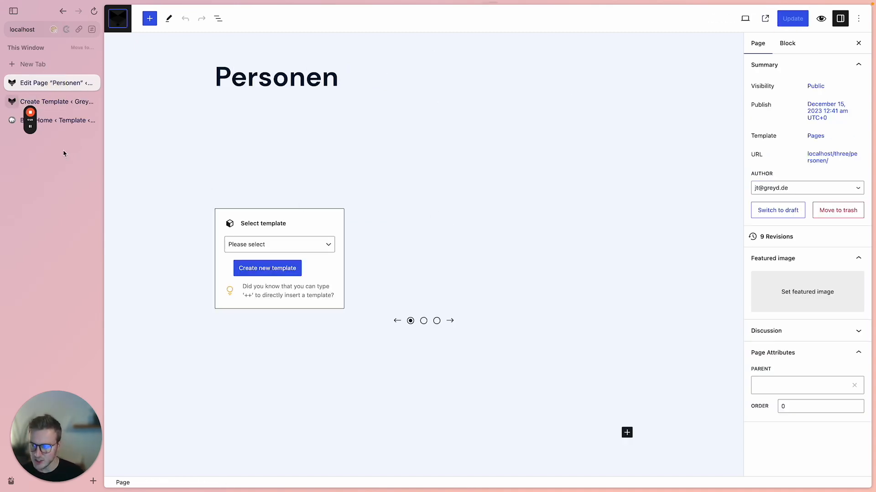
Step: Reload the Personen page editor and assign the Dynamic Box template to the template block inside the Query Loop
{"action": "key", "text": "super+r"}
{"action": "left_click", "coordinate": [57, 100]}
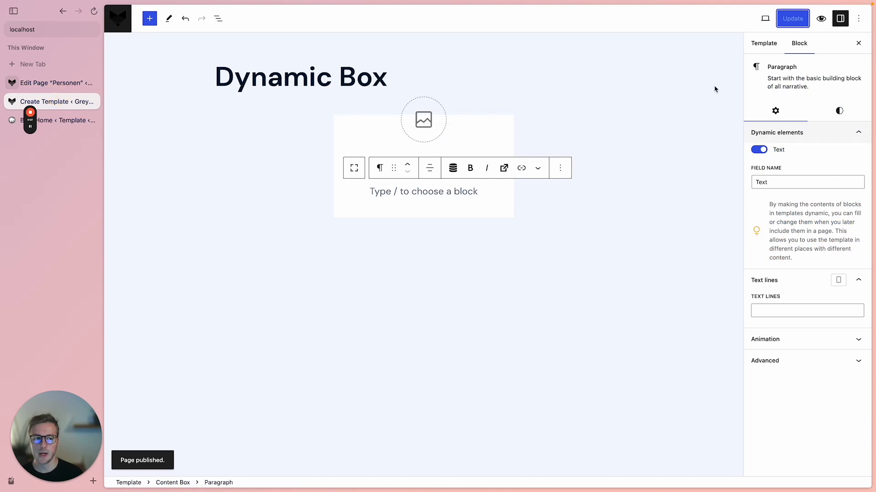
{"action": "left_click", "coordinate": [50, 84]}
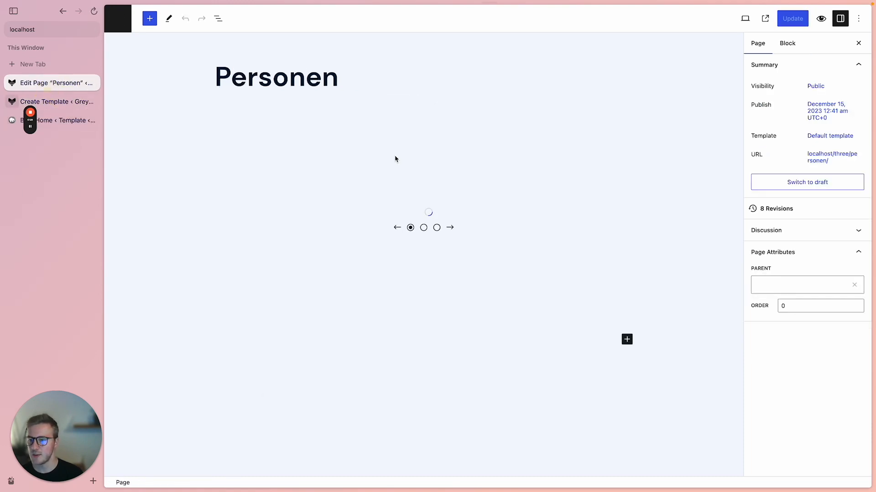
{"action": "left_click", "coordinate": [217, 19]}
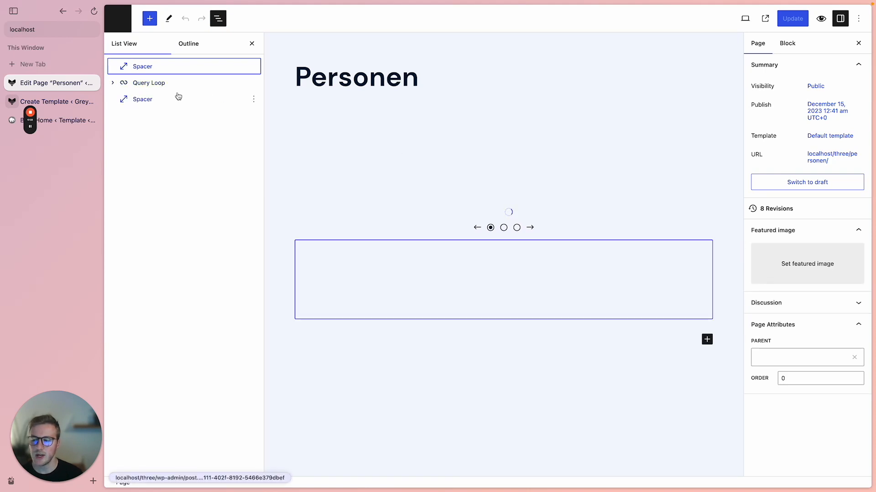
{"action": "left_click", "coordinate": [139, 84]}
{"action": "left_click", "coordinate": [112, 82]}
{"action": "left_click", "coordinate": [123, 99]}
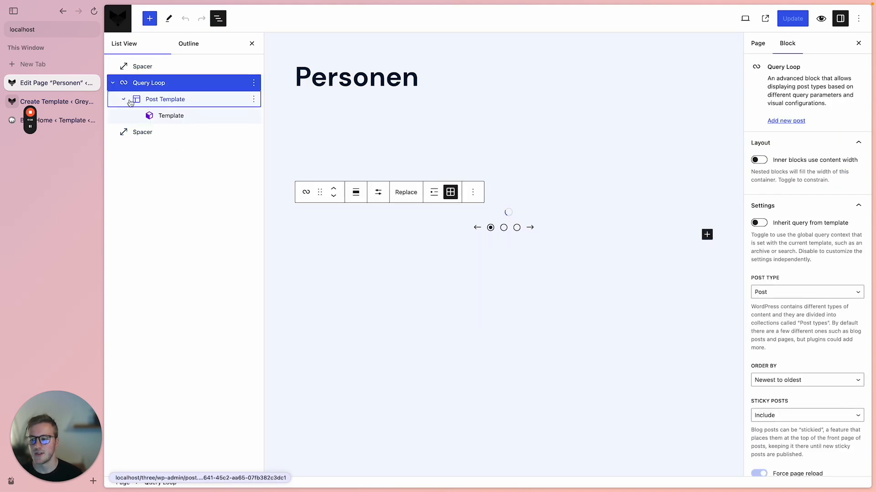
{"action": "left_click", "coordinate": [170, 116]}
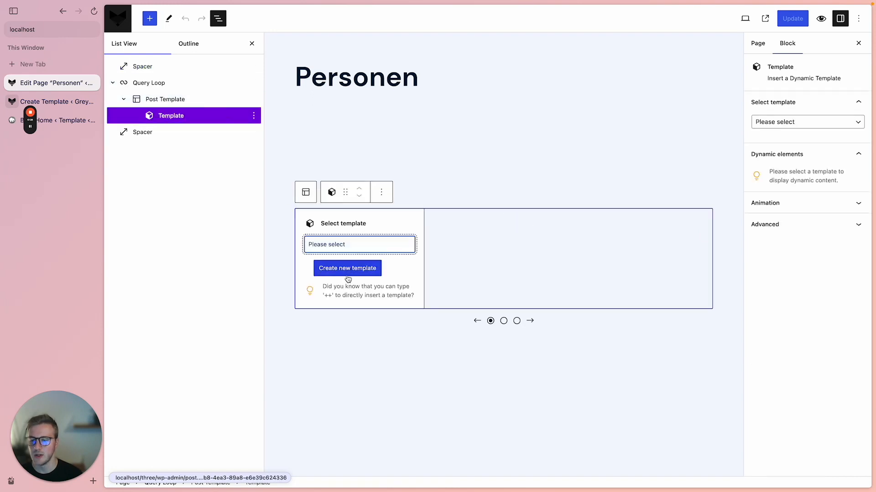
{"action": "left_click", "coordinate": [351, 245]}
{"action": "left_click", "coordinate": [357, 262]}
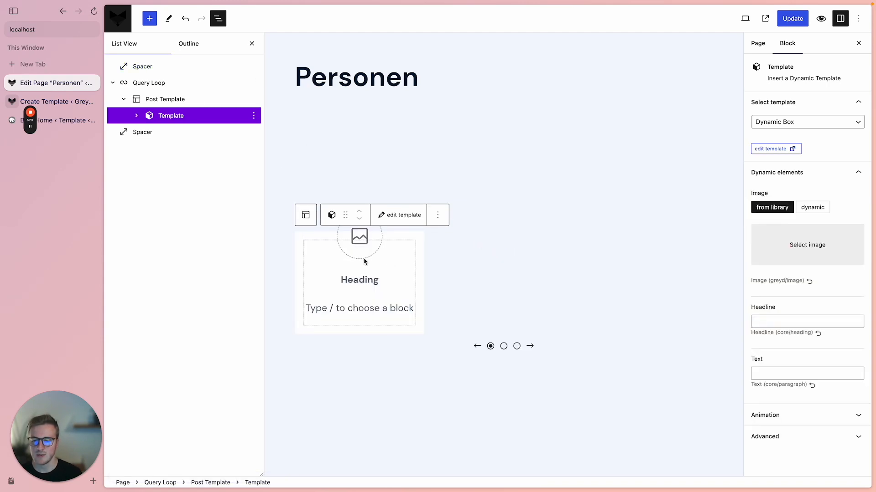
Step: Switch the image source of the Query Loop's card to dynamic
{"action": "left_click", "coordinate": [361, 241]}
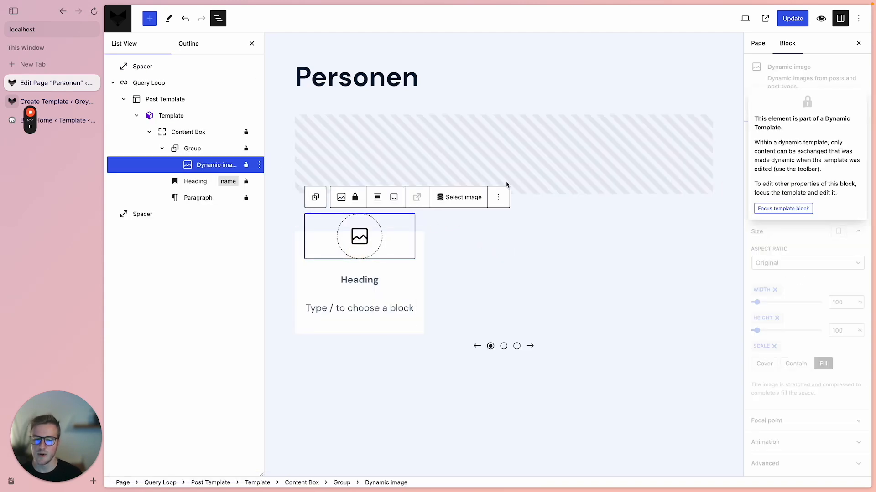
{"action": "left_click", "coordinate": [461, 197]}
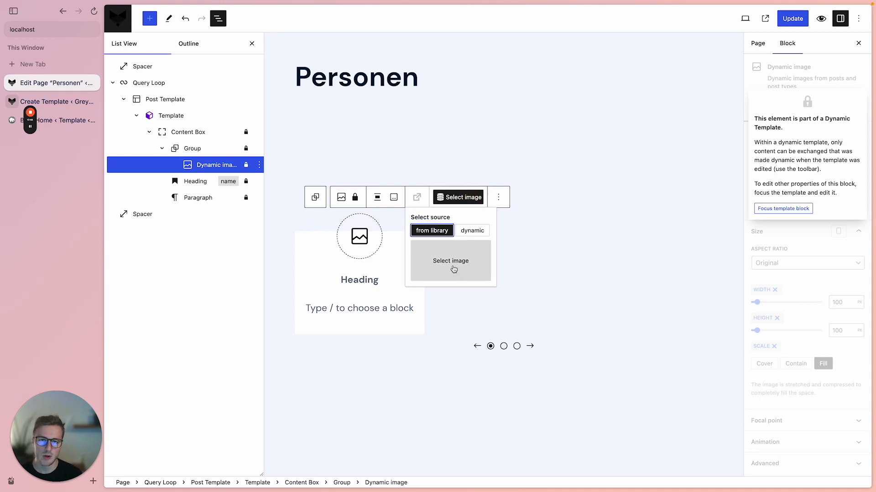
{"action": "left_click", "coordinate": [470, 232]}
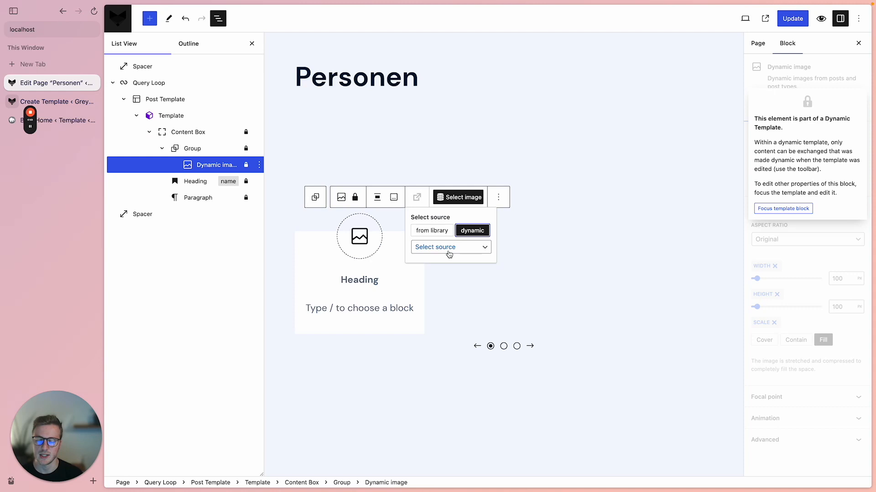
Step: Set the Query Loop's post type to Person
{"action": "left_click", "coordinate": [143, 83]}
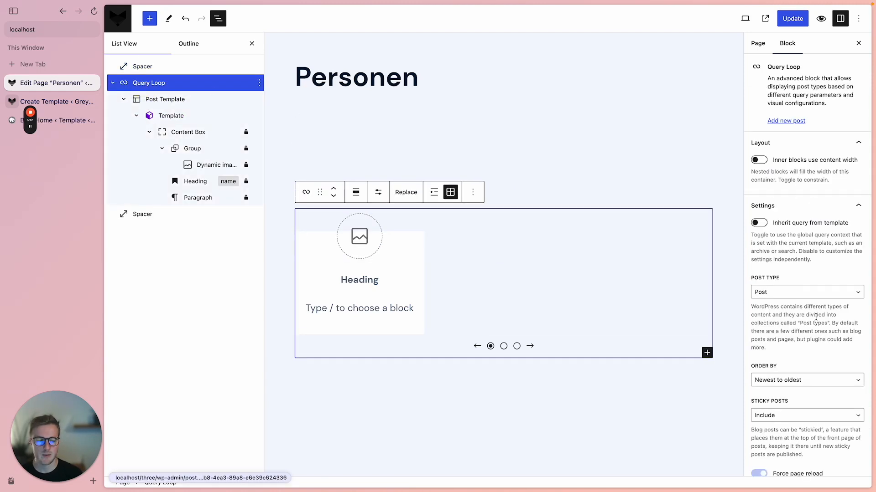
{"action": "left_click", "coordinate": [809, 293]}
{"action": "left_click", "coordinate": [775, 313]}
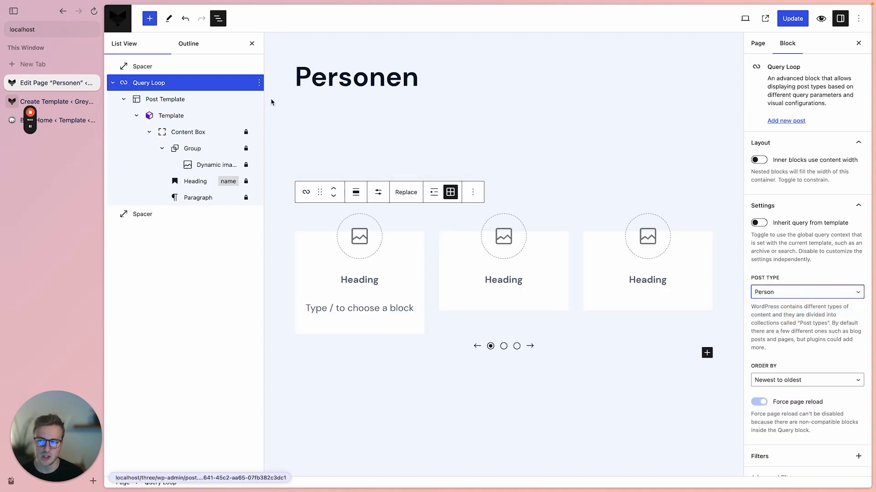
Step: Set the dynamic source of the first card's image to Post image
{"action": "left_click", "coordinate": [200, 115]}
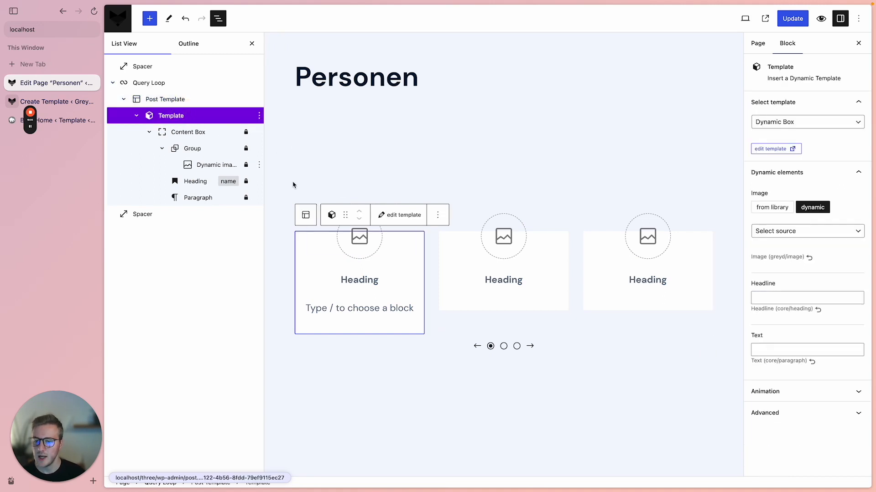
{"action": "left_click", "coordinate": [364, 248]}
{"action": "left_click", "coordinate": [459, 197]}
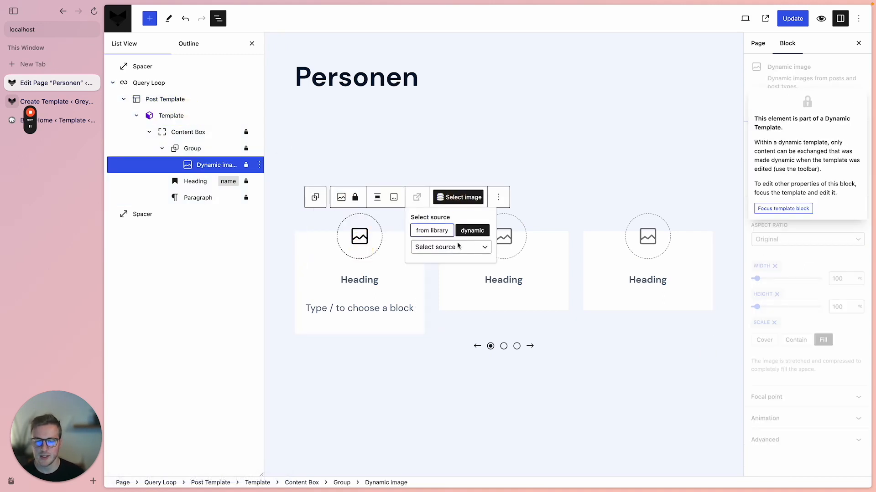
{"action": "left_click", "coordinate": [439, 247]}
{"action": "left_click", "coordinate": [441, 268]}
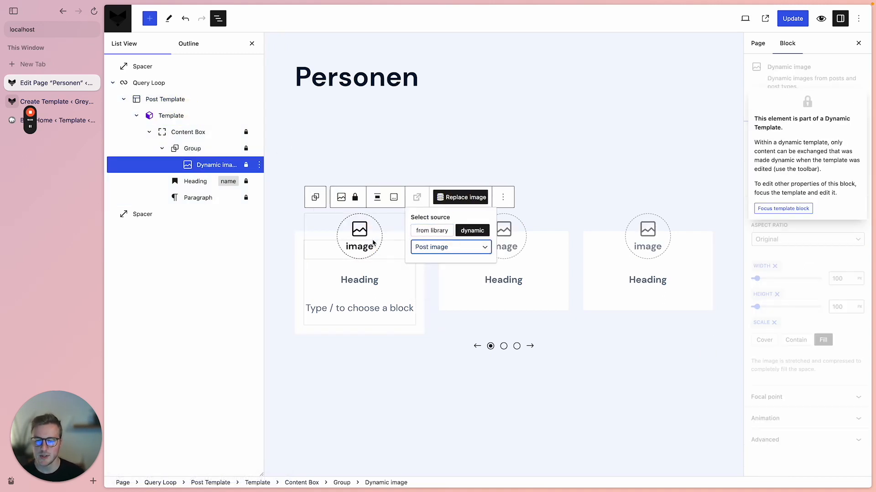
Step: Try the static text "Lorem" in the first card's heading and remove it again
{"action": "left_click", "coordinate": [357, 281]}
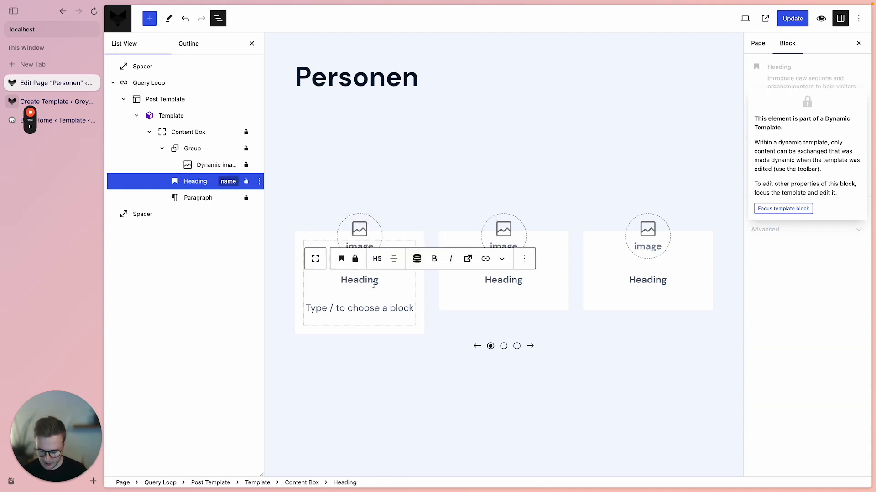
{"action": "type", "text": "Lorem"}
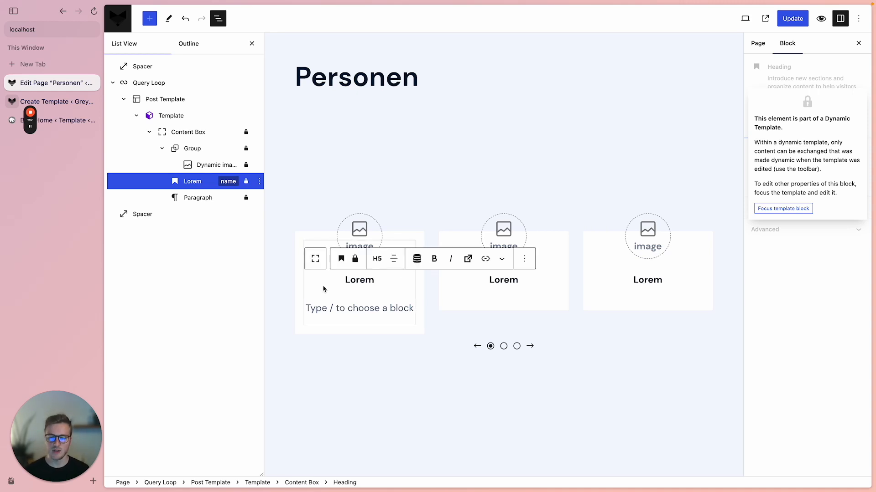
{"action": "key", "text": "BackSpace"}
{"action": "key", "text": "BackSpace"}
{"action": "key", "text": "BackSpace"}
{"action": "key", "text": "BackSpace"}
{"action": "key", "text": "BackSpace"}
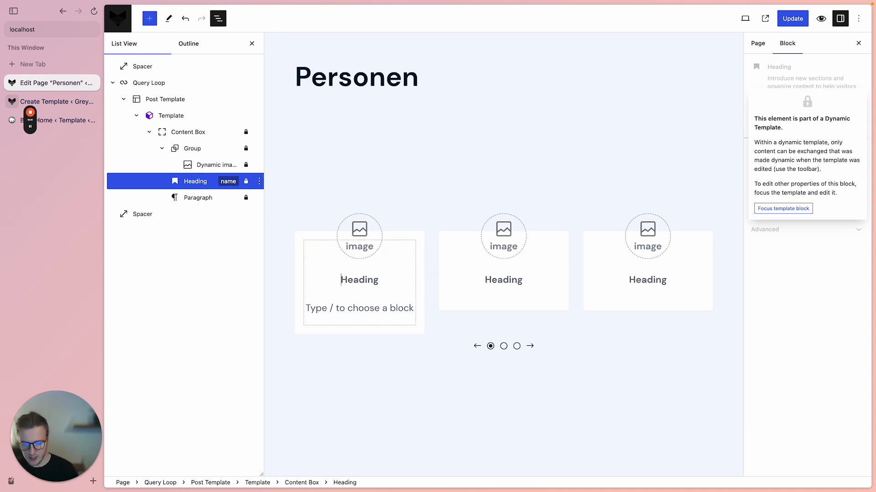
Step: Insert the Post title dynamic tag in the card's heading and look through the tag's available sources
{"action": "type", "text": "#"}
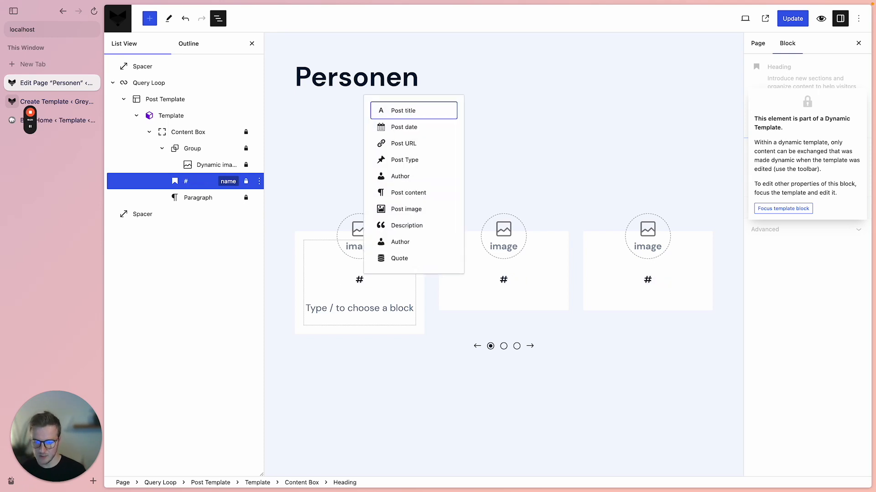
{"action": "left_click", "coordinate": [412, 111]}
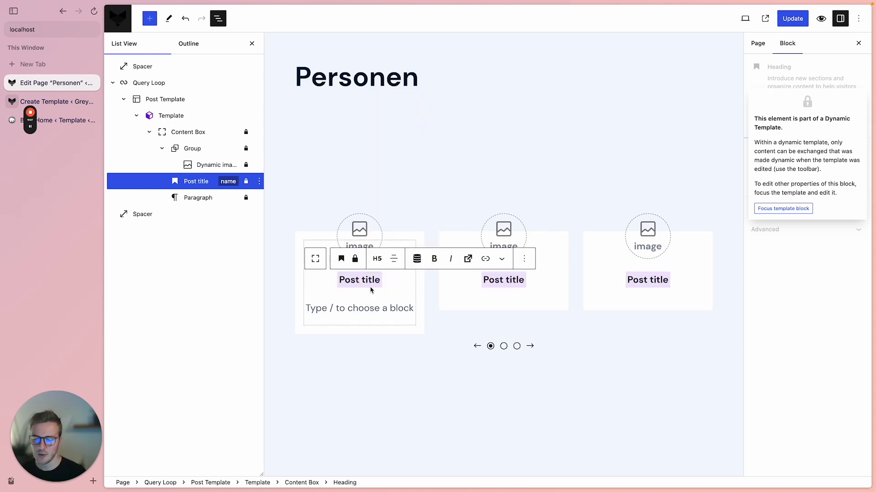
{"action": "left_click", "coordinate": [365, 280]}
{"action": "left_click", "coordinate": [377, 321]}
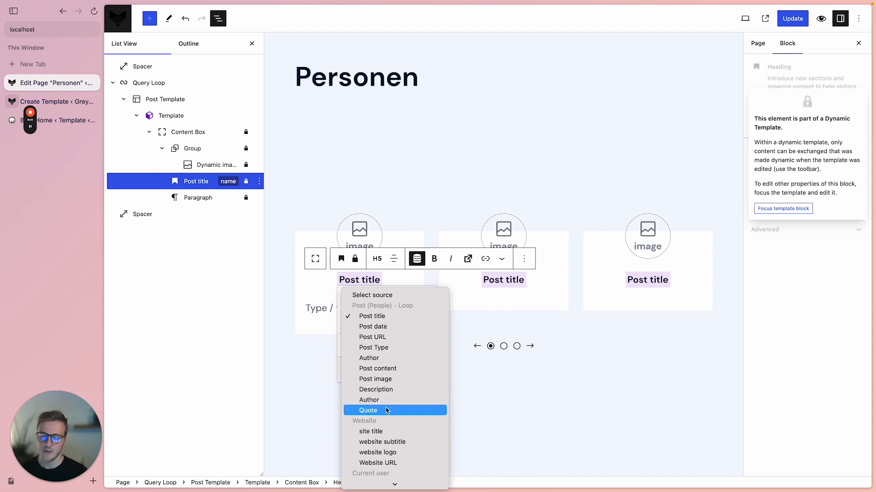
Step: Insert the Quote dynamic tag in the card's paragraph
{"action": "left_click", "coordinate": [324, 308]}
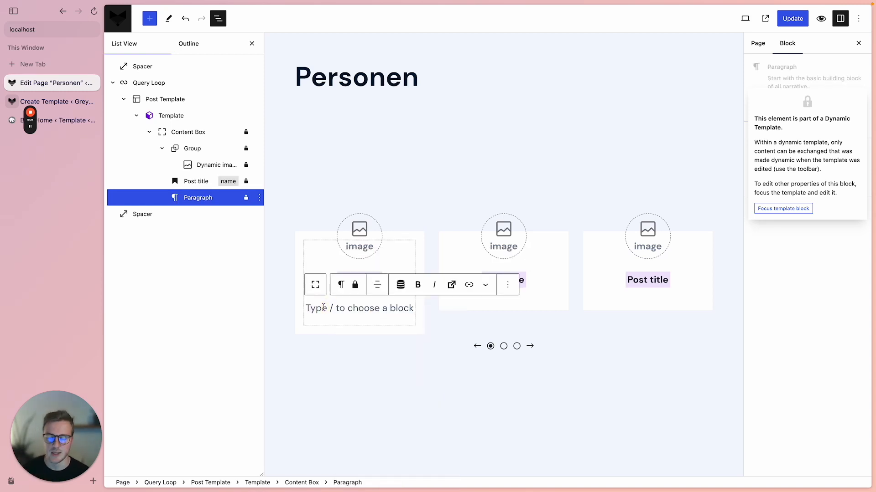
{"action": "type", "text": "#"}
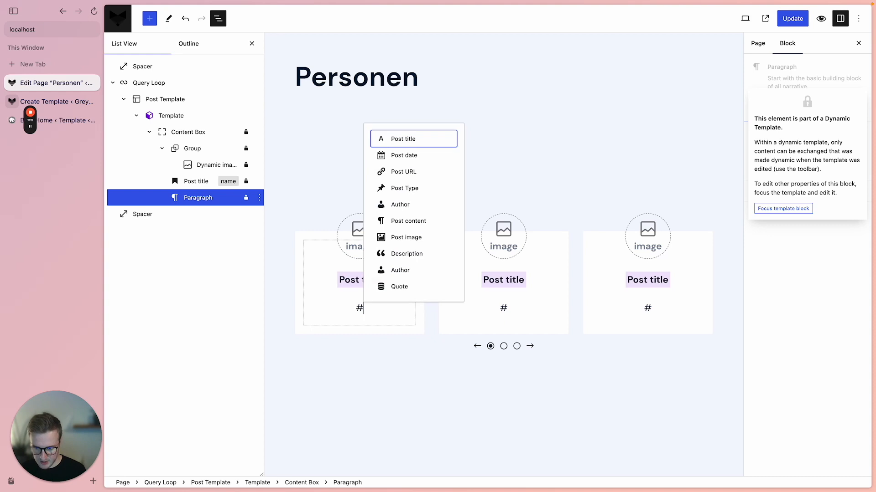
{"action": "type", "text": "qu"}
{"action": "key", "text": "Return"}
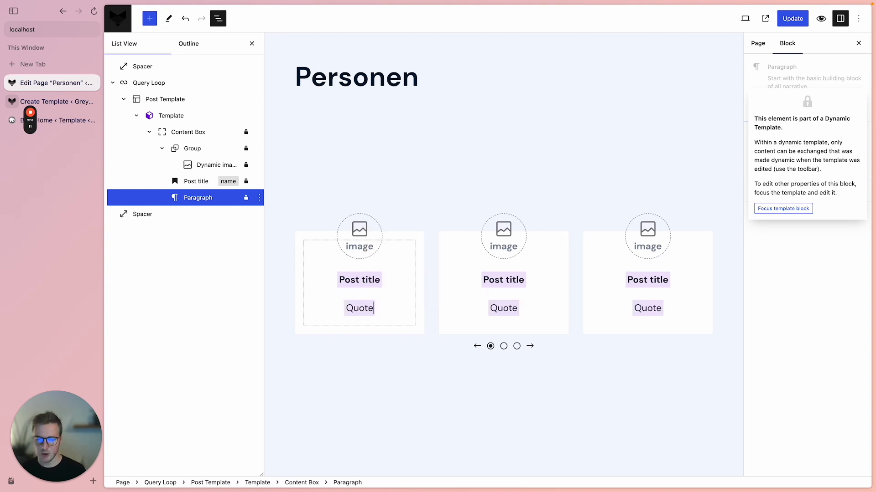
Step: Update the Personen page and examine the person cards on its live version
{"action": "left_click", "coordinate": [793, 22]}
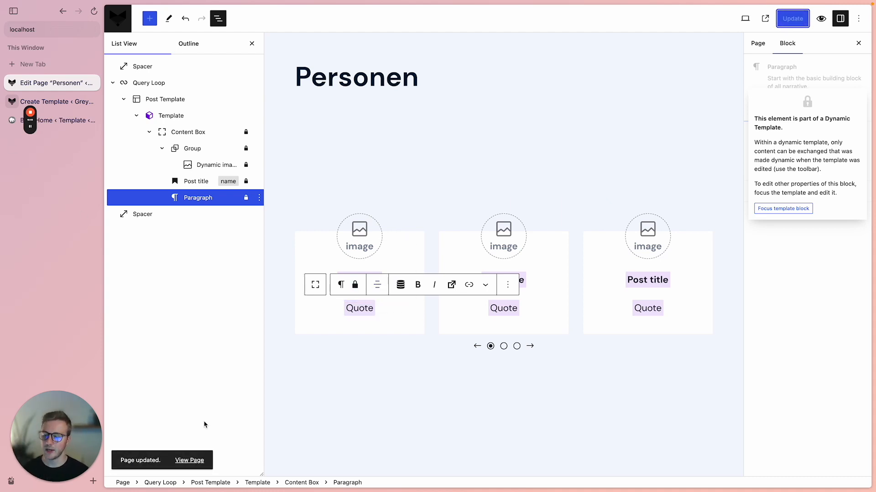
{"action": "left_click", "coordinate": [201, 459]}
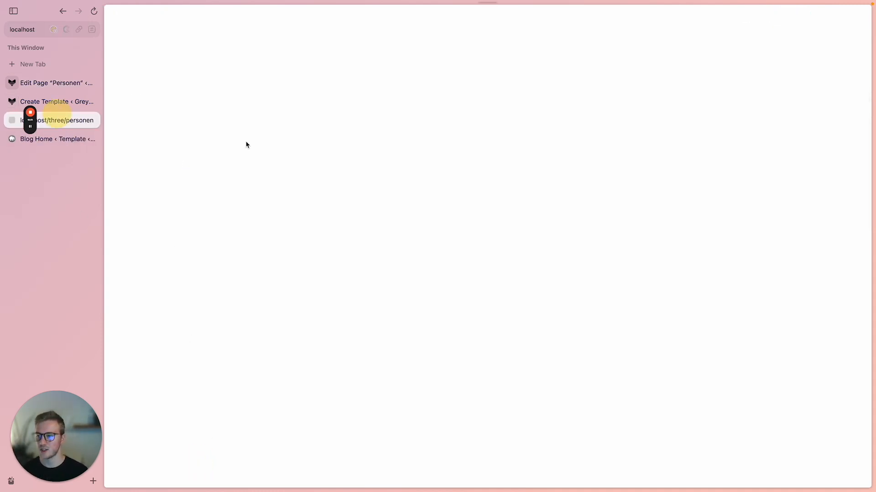
{"action": "left_click", "coordinate": [82, 101]}
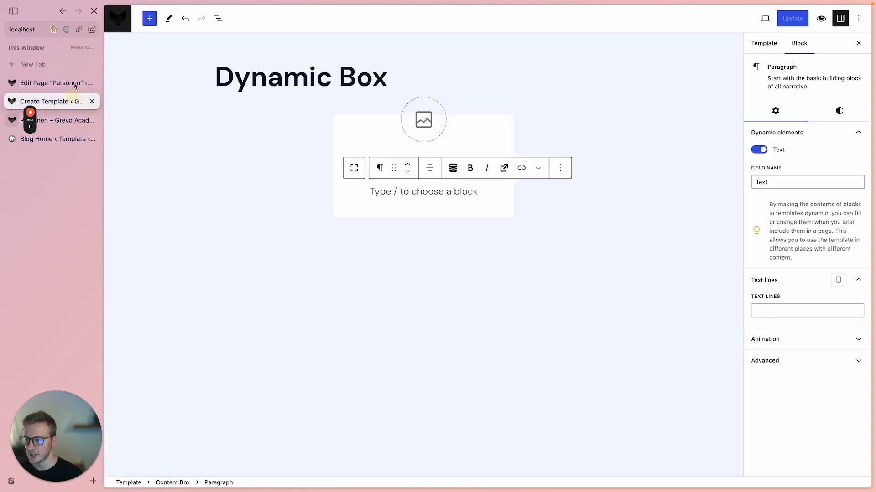
{"action": "left_click", "coordinate": [73, 120]}
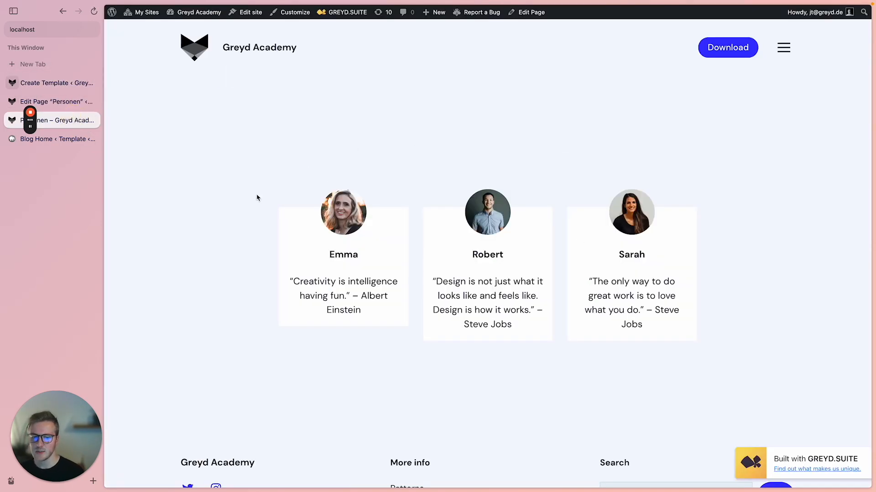
{"action": "left_click_drag", "start_coordinate": [243, 273], "coordinate": [732, 365]}
{"action": "left_click", "coordinate": [729, 363]}
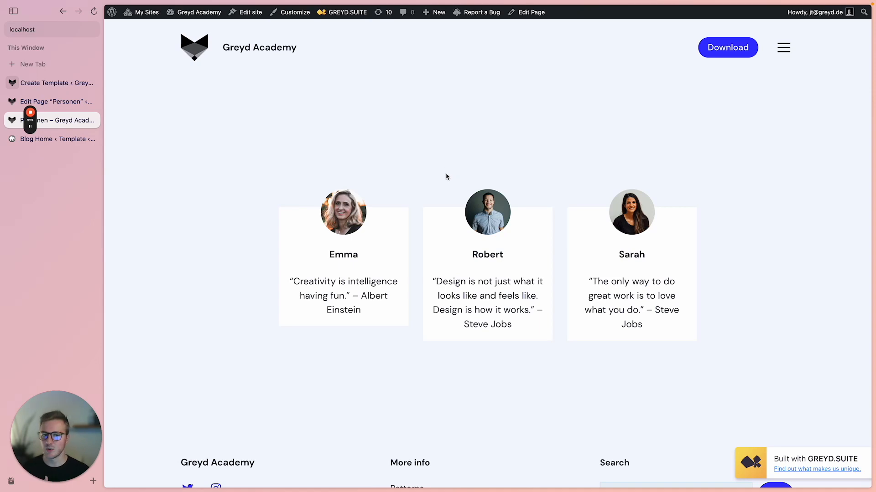
Step: Return to the Personen page editor and add a template block below the last spacer, using the Dynamic Box template
{"action": "left_click", "coordinate": [50, 83]}
{"action": "left_click", "coordinate": [50, 101]}
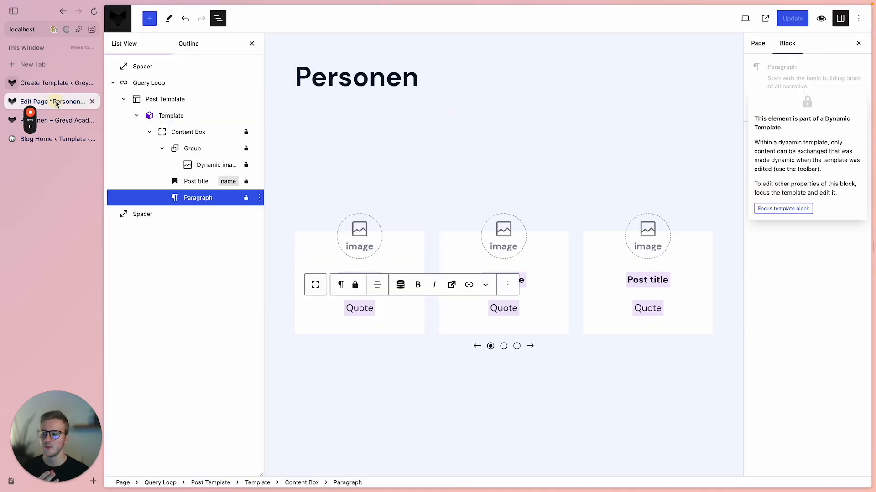
{"action": "left_click", "coordinate": [518, 406]}
{"action": "scroll", "coordinate": [524, 374], "scroll_direction": "down", "scroll_amount": 3}
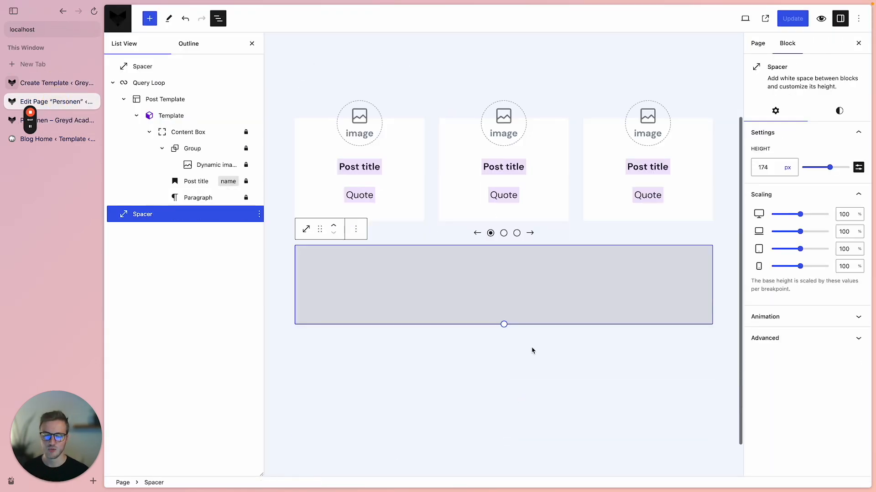
{"action": "key", "text": "Return"}
{"action": "type", "text": "/te"}
{"action": "key", "text": "Down"}
{"action": "key", "text": "Down"}
{"action": "key", "text": "Return"}
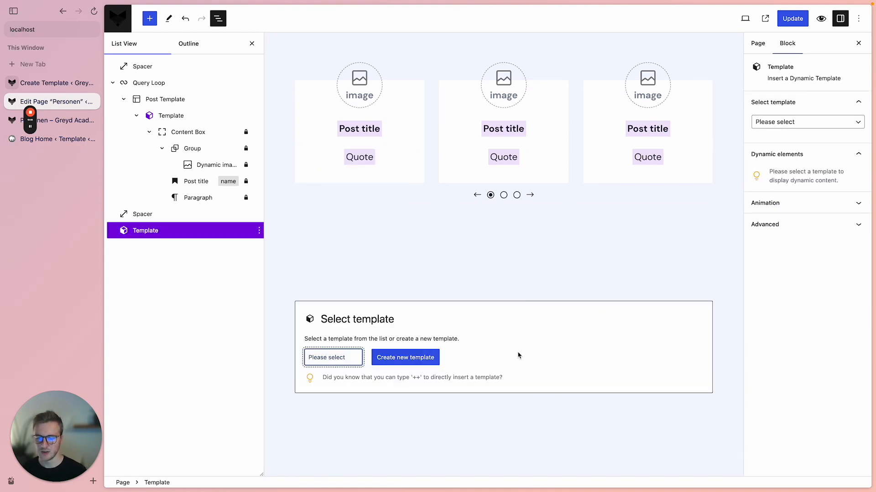
{"action": "left_click", "coordinate": [325, 358]}
{"action": "left_click", "coordinate": [343, 375]}
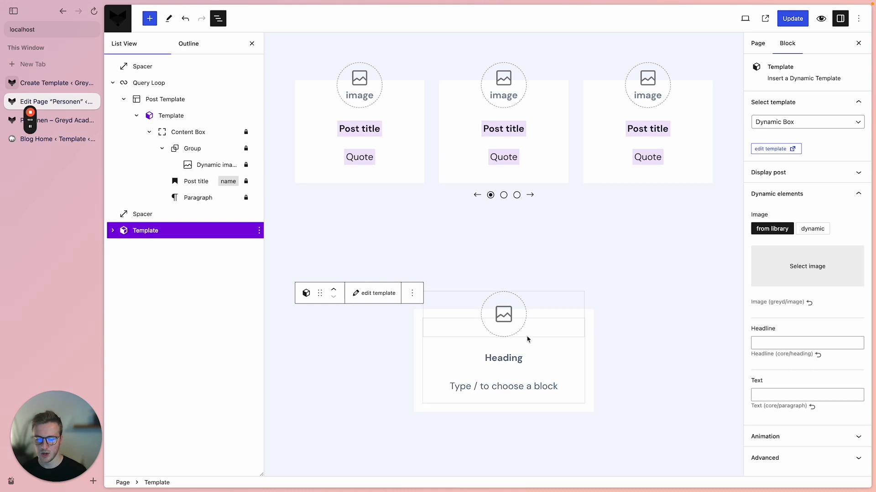
Step: Set the new template block's image to gradient-ph-image-2 from the media library
{"action": "left_click", "coordinate": [510, 321]}
{"action": "left_click", "coordinate": [578, 276]}
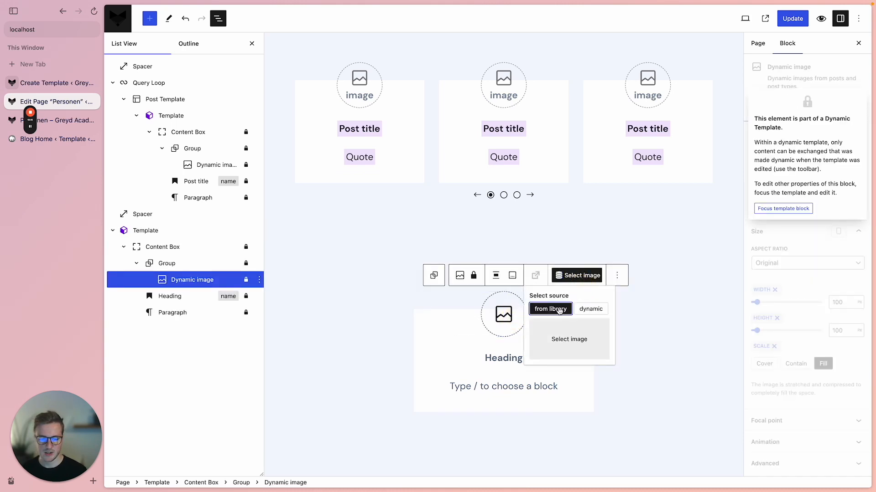
{"action": "left_click", "coordinate": [560, 310]}
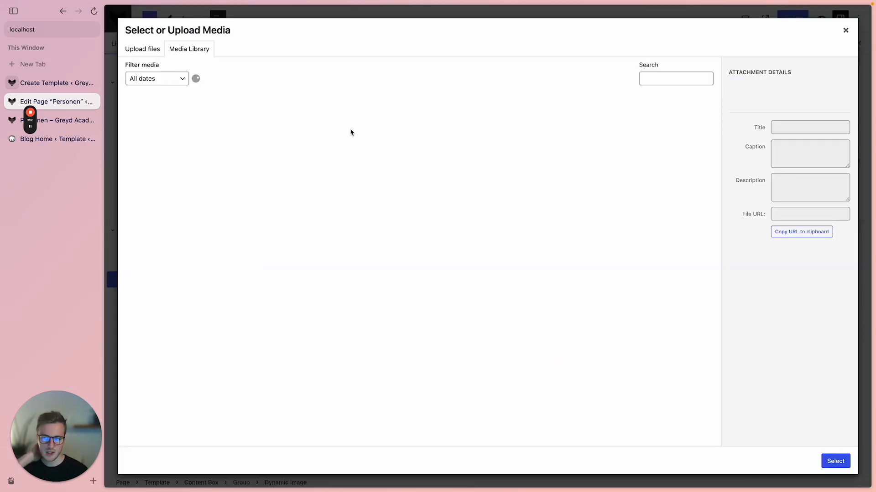
{"action": "left_click", "coordinate": [154, 119]}
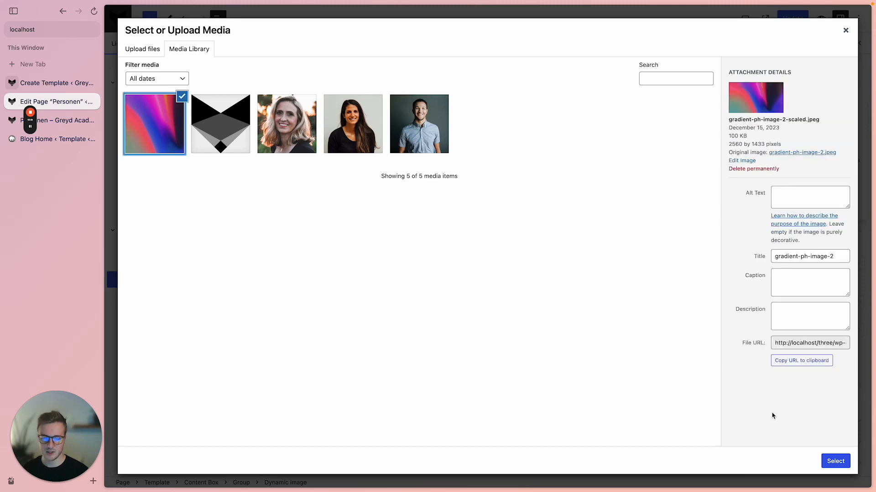
{"action": "left_click", "coordinate": [835, 461]}
{"action": "scroll", "coordinate": [478, 356], "scroll_direction": "down", "scroll_amount": 1}
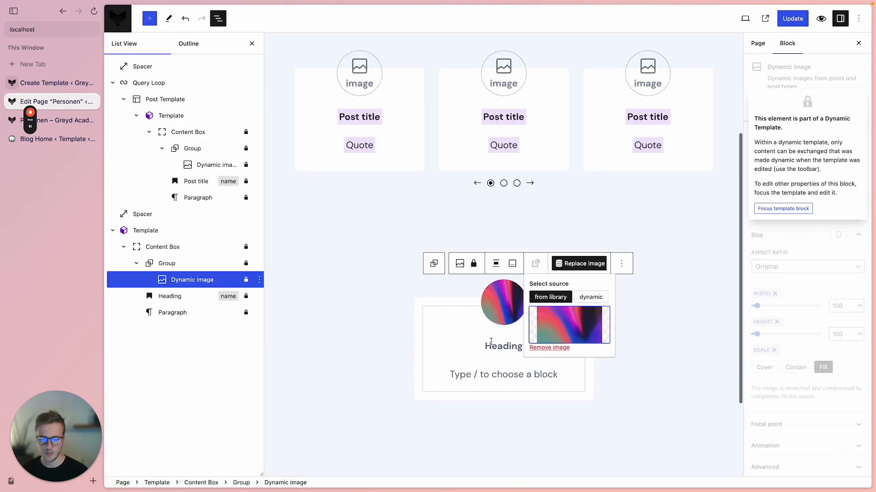
Step: Enter "Static Box" as the heading of the new template block
{"action": "left_click", "coordinate": [489, 342]}
{"action": "type", "text": "Stat"}
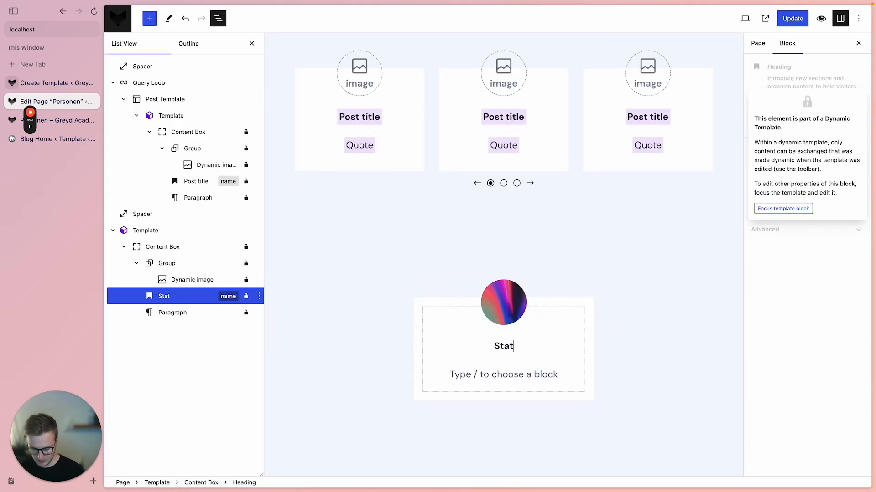
{"action": "type", "text": "sic"}
{"action": "key", "text": "BackSpace"}
{"action": "key", "text": "BackSpace"}
{"action": "key", "text": "BackSpace"}
{"action": "type", "text": "ic Box"}
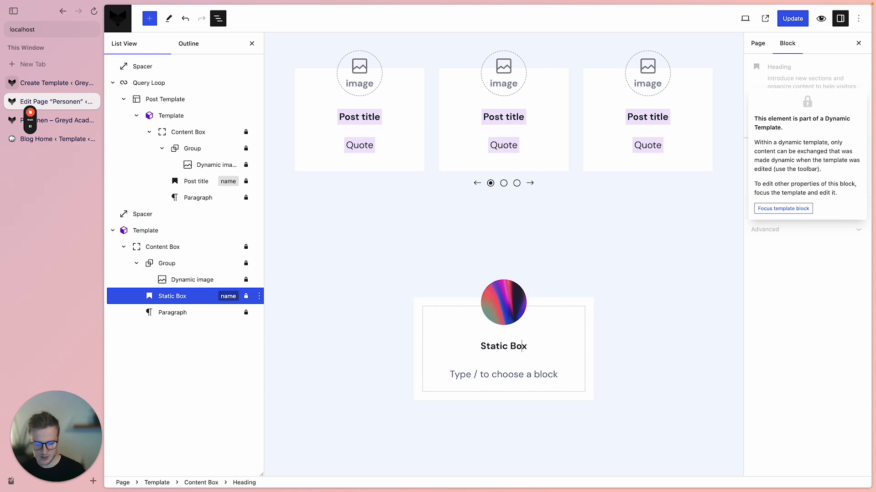
{"action": "key", "text": "Down"}
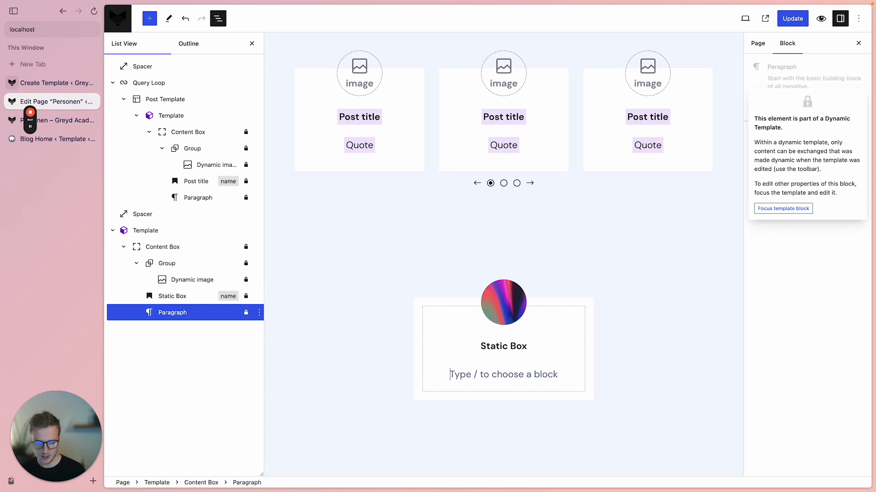
{"action": "type", "text": "Lorem ipsu"}
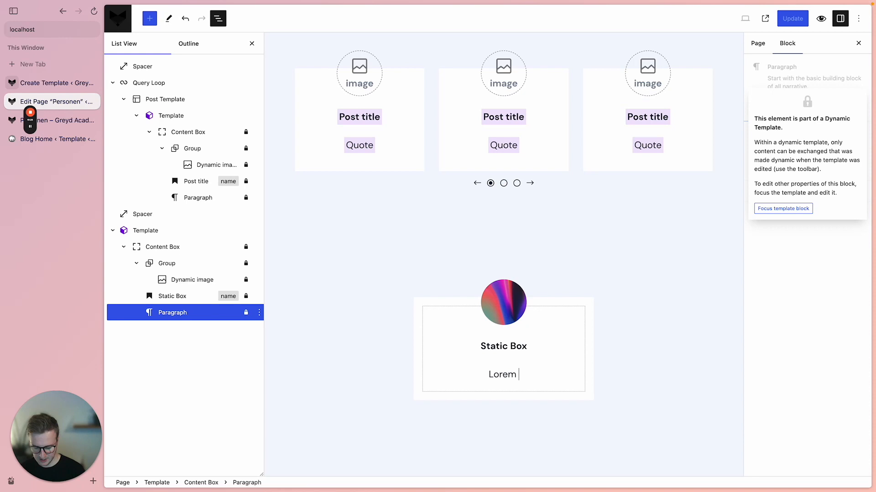
{"action": "key", "text": "BackSpace"}
{"action": "key", "text": "BackSpace"}
{"action": "key", "text": "BackSpace"}
{"action": "key", "text": "BackSpace"}
{"action": "key", "text": "BackSpace"}
{"action": "key", "text": "BackSpace"}
{"action": "key", "text": "BackSpace"}
{"action": "key", "text": "BackSpace"}
{"action": "key", "text": "BackSpace"}
{"action": "key", "text": "BackSpace"}
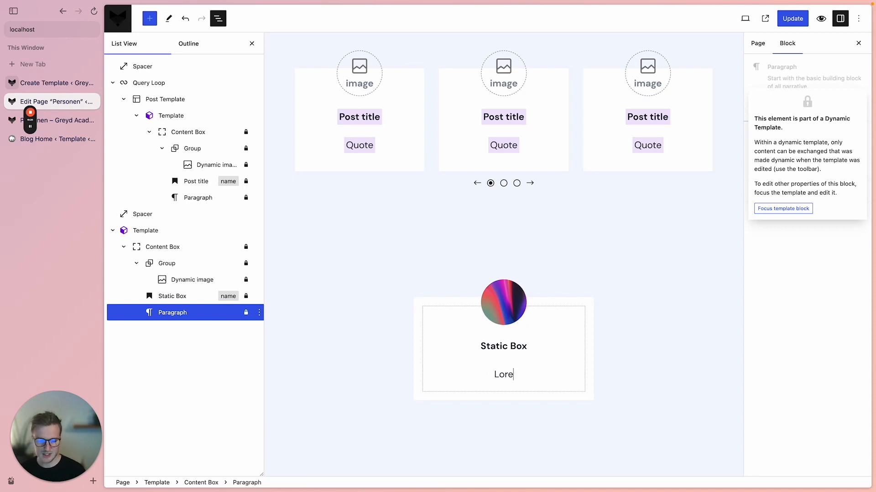
Step: Update the Personen page and examine the static box below the person cards on the reloaded live page
{"action": "key", "text": "ctrl+s"}
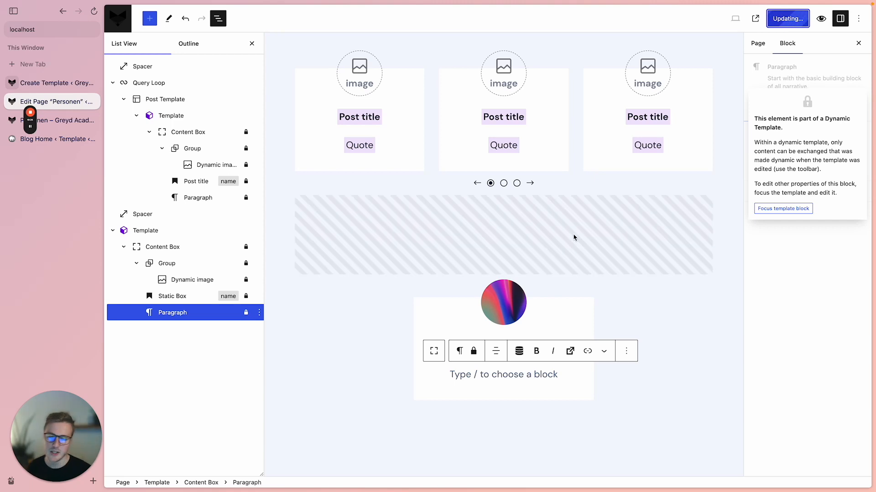
{"action": "left_click", "coordinate": [53, 120]}
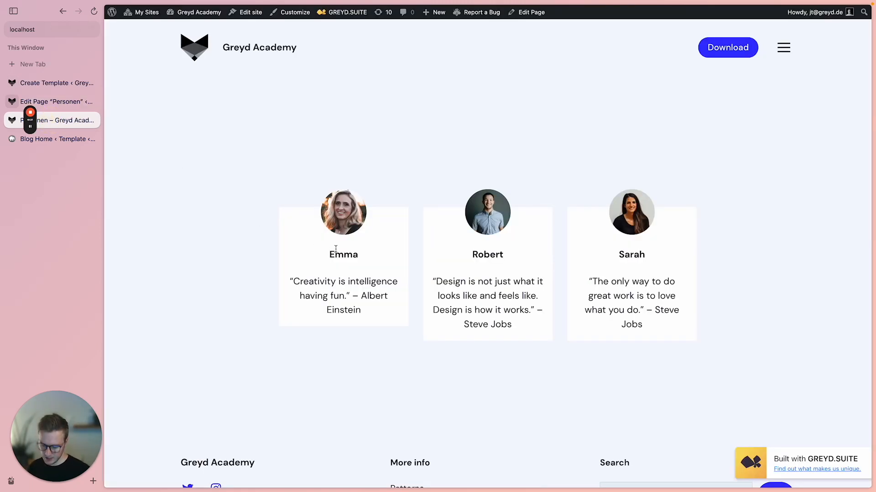
{"action": "key", "text": "super+r"}
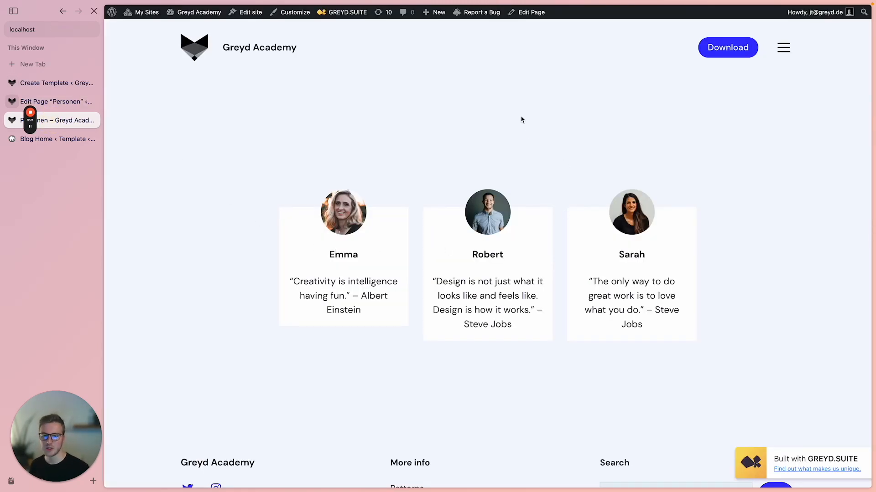
{"action": "scroll", "coordinate": [522, 147], "scroll_direction": "down", "scroll_amount": 2}
{"action": "scroll", "coordinate": [504, 178], "scroll_direction": "down", "scroll_amount": 1}
{"action": "scroll", "coordinate": [504, 178], "scroll_direction": "down", "scroll_amount": 2}
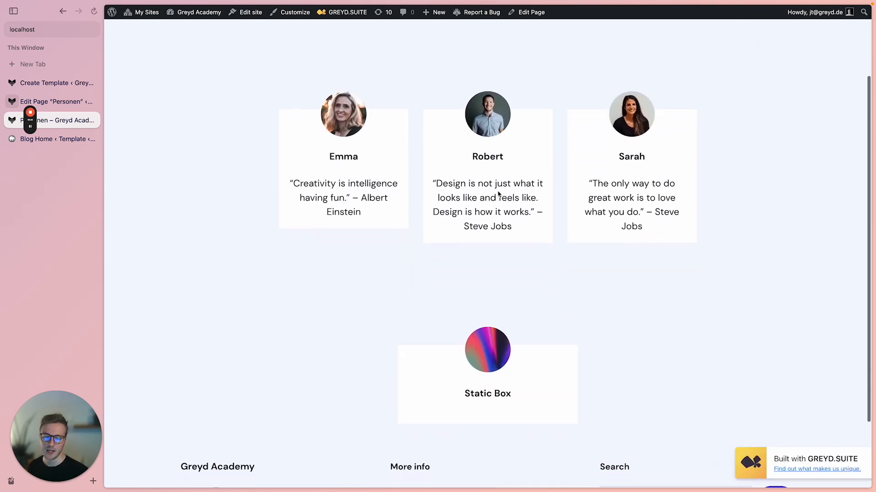
{"action": "left_click_drag", "start_coordinate": [397, 356], "coordinate": [609, 395]}
{"action": "left_click", "coordinate": [655, 375]}
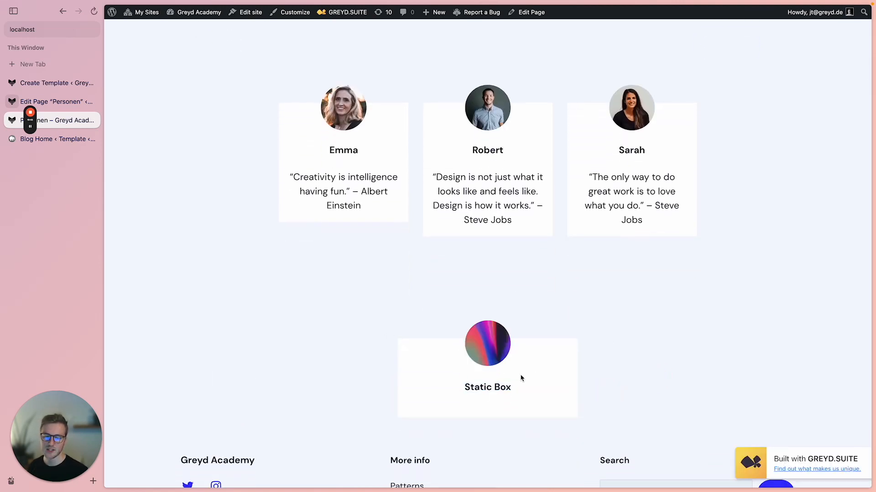
{"action": "left_click_drag", "start_coordinate": [426, 333], "coordinate": [664, 379]}
{"action": "left_click", "coordinate": [664, 376]}
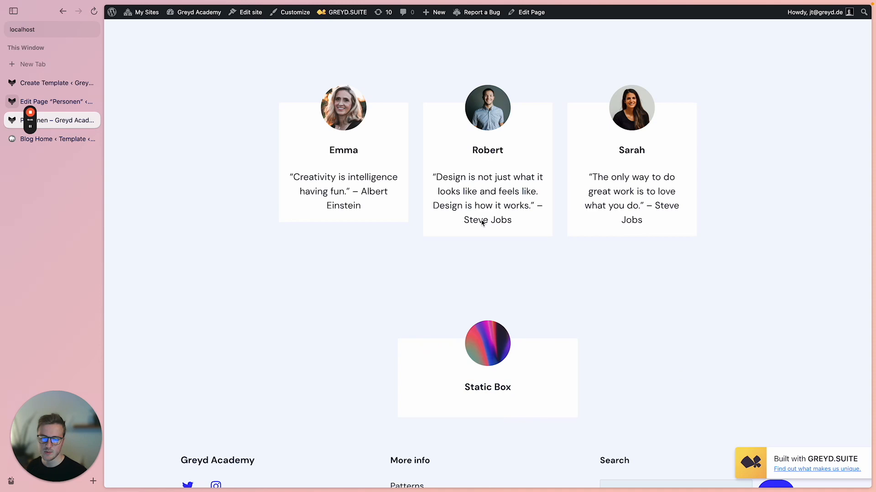
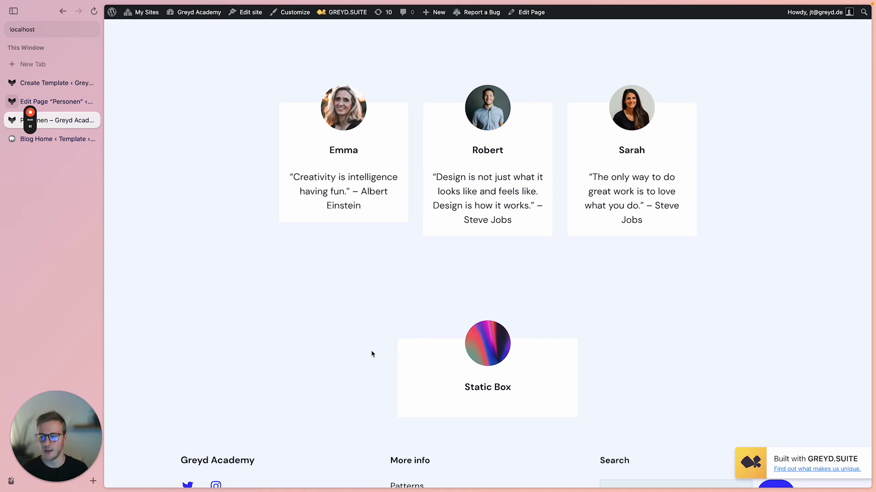
Step: Go to the Dynamic Box template and apply the Shadow style to its dynamic image
{"action": "left_click", "coordinate": [50, 101]}
{"action": "left_click", "coordinate": [51, 86]}
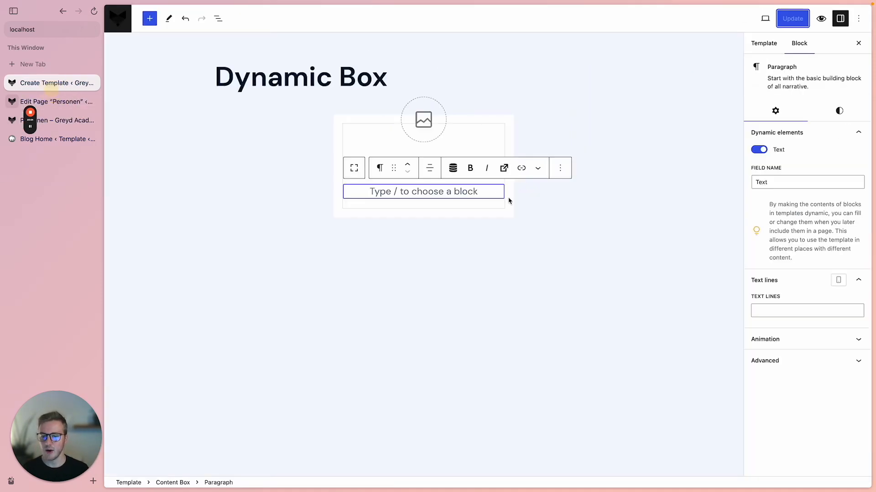
{"action": "left_click", "coordinate": [434, 121]}
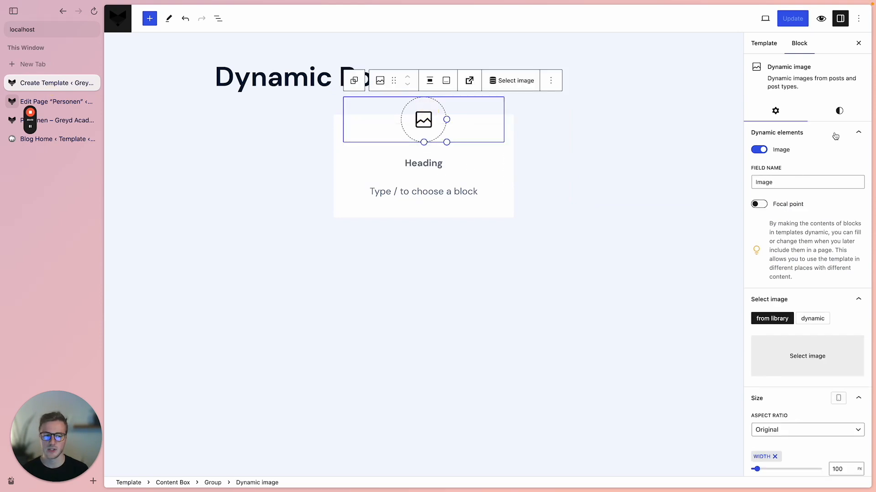
{"action": "left_click", "coordinate": [839, 111]}
{"action": "left_click", "coordinate": [837, 176]}
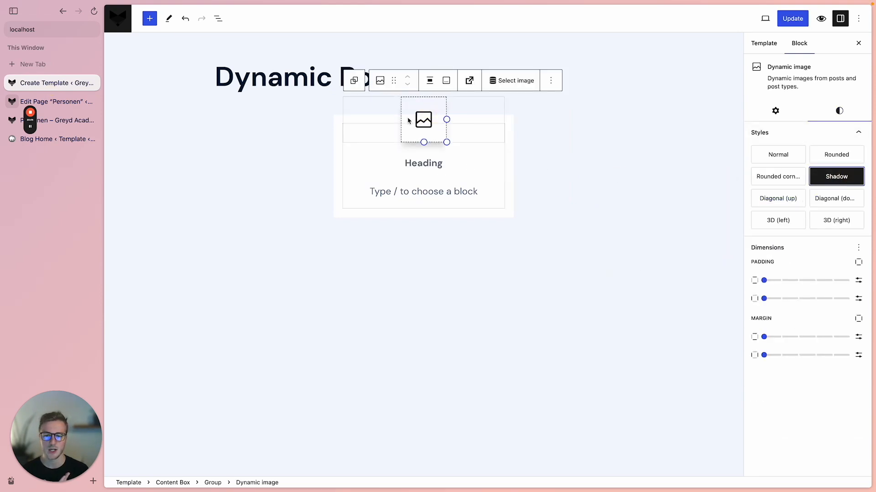
Step: Enlarge the template's dynamic image to about 200 × 168 px and set its scale to Cover
{"action": "left_click_drag", "start_coordinate": [446, 119], "coordinate": [490, 122]}
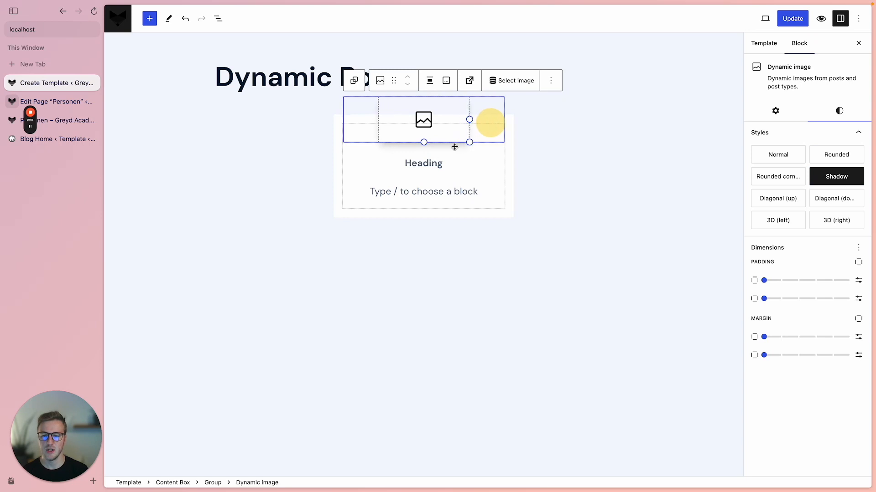
{"action": "left_click_drag", "start_coordinate": [454, 147], "coordinate": [428, 172]}
{"action": "left_click", "coordinate": [775, 111]}
{"action": "scroll", "coordinate": [795, 397], "scroll_direction": "down", "scroll_amount": 4}
{"action": "left_click", "coordinate": [766, 367]}
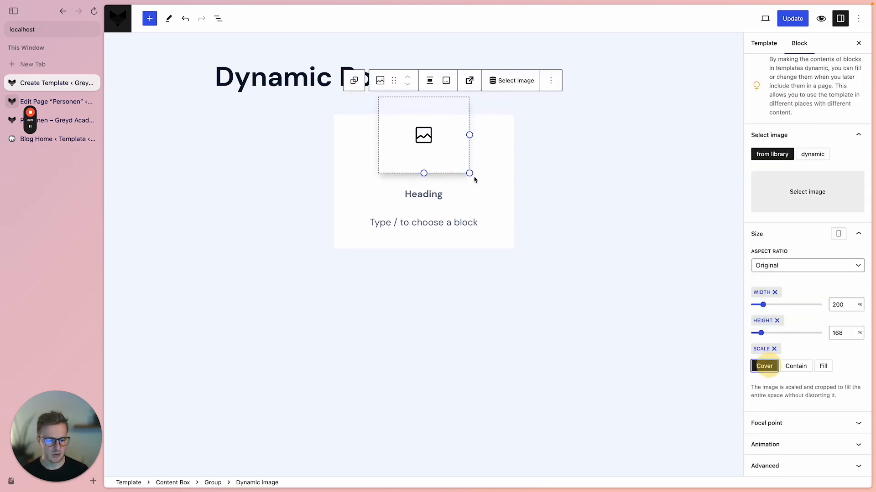
Step: Change the template's heading to level H2 and give its text the bright blue theme colour
{"action": "left_click", "coordinate": [422, 193]}
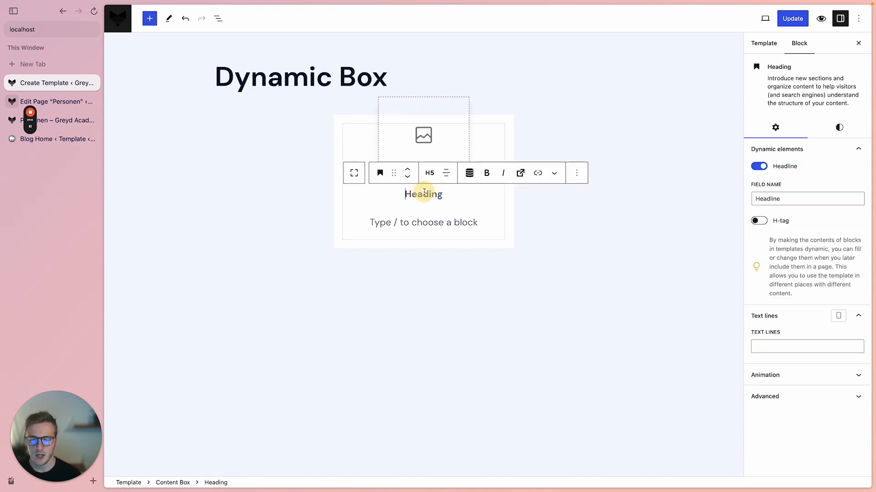
{"action": "left_click", "coordinate": [429, 172]}
{"action": "left_click", "coordinate": [429, 216]}
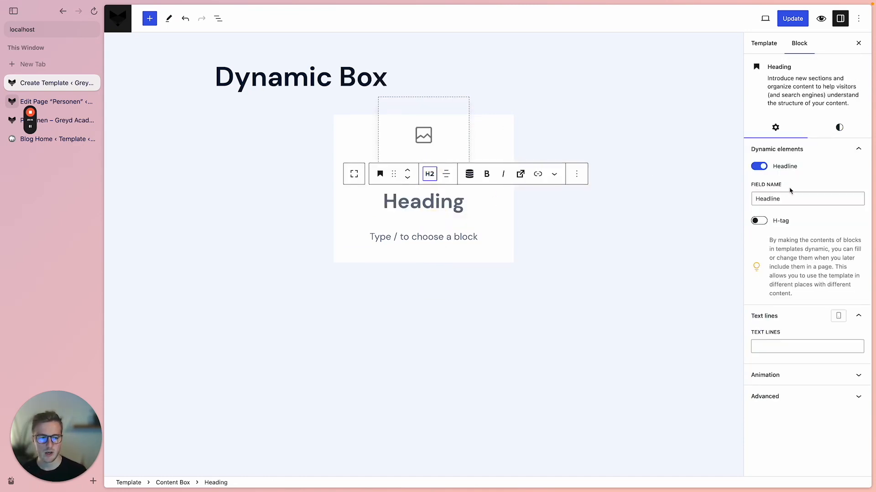
{"action": "left_click", "coordinate": [838, 127]}
{"action": "left_click", "coordinate": [785, 188]}
{"action": "left_click", "coordinate": [777, 170]}
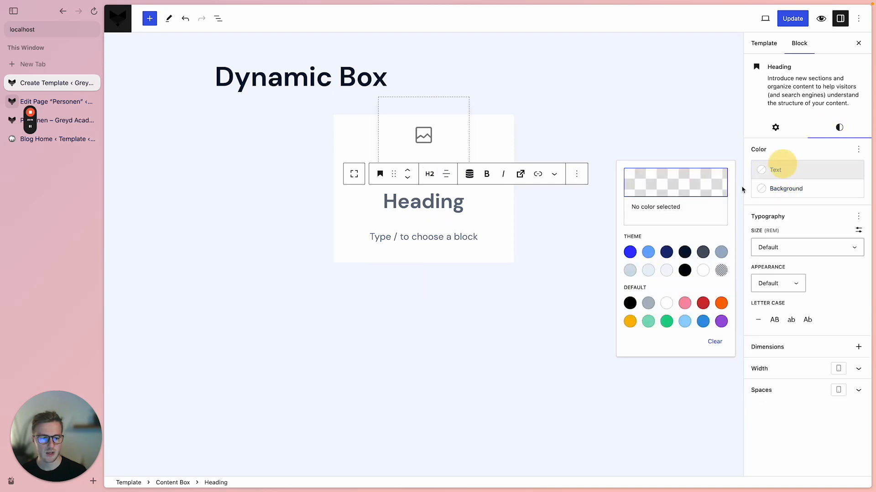
{"action": "left_click", "coordinate": [630, 252]}
Step: Set the font size of the template's paragraph to Tiny
{"action": "left_click", "coordinate": [418, 231]}
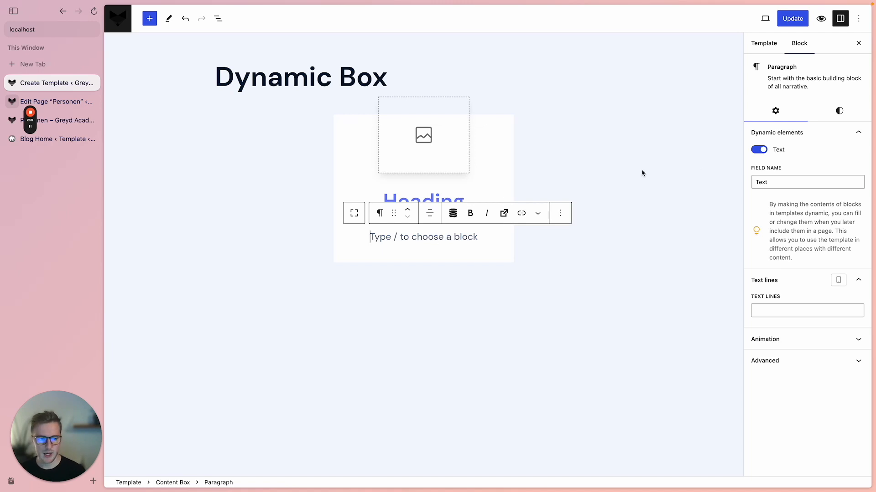
{"action": "left_click", "coordinate": [839, 110]}
{"action": "left_click", "coordinate": [792, 232]}
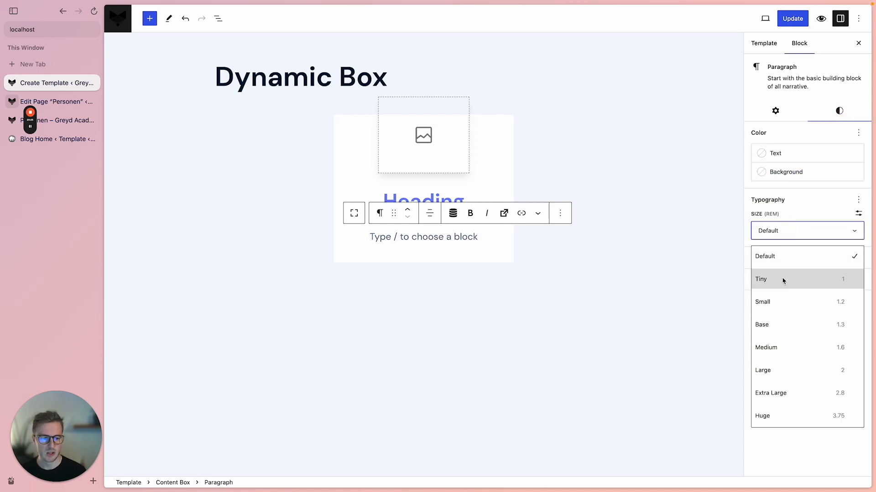
{"action": "left_click", "coordinate": [782, 278]}
Step: Give the template's content box the Light theme background and a border radius of 50 px on all corners
{"action": "left_click", "coordinate": [335, 124]}
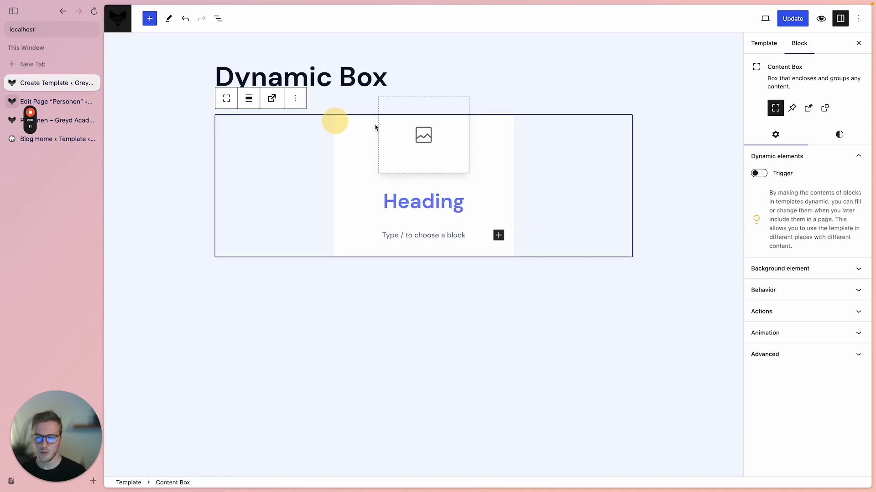
{"action": "left_click", "coordinate": [839, 133]}
{"action": "left_click", "coordinate": [780, 197]}
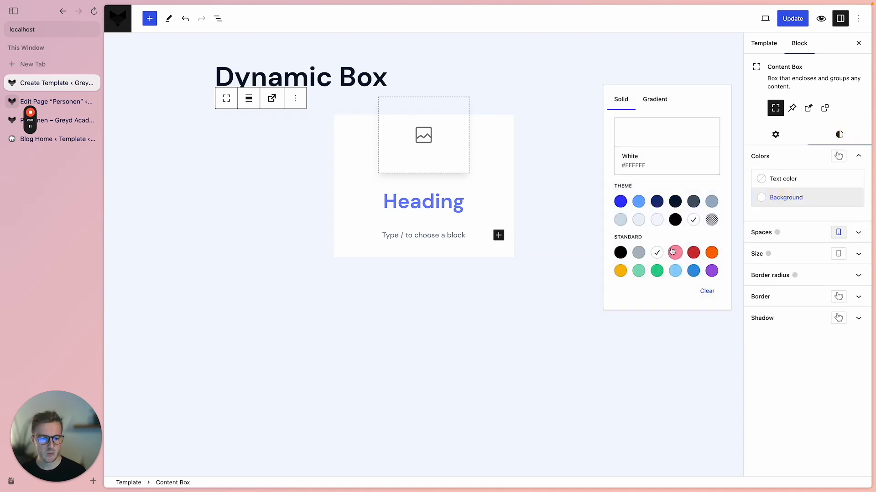
{"action": "left_click", "coordinate": [638, 220]}
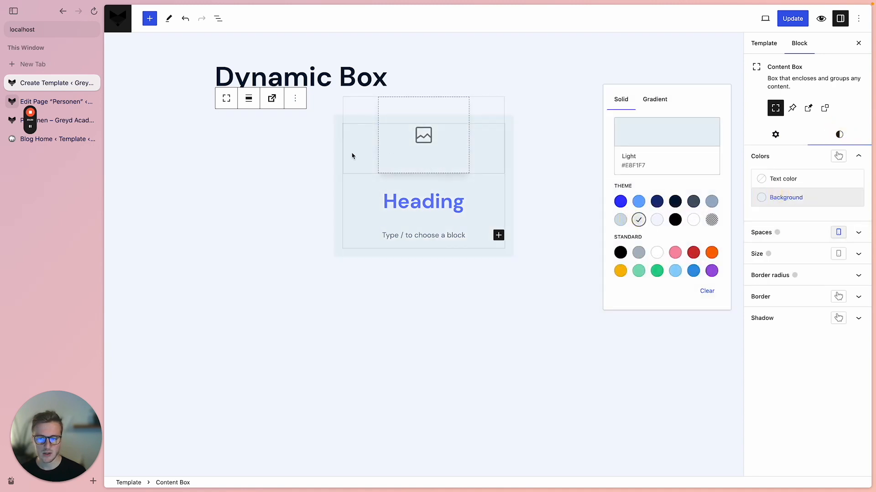
{"action": "left_click", "coordinate": [792, 276]}
{"action": "left_click", "coordinate": [825, 320]}
{"action": "left_click_drag", "start_coordinate": [825, 314], "coordinate": [827, 302]}
Step: Update the Dynamic Box template and examine the restyled person cards and static box on the reloaded live Personen page
{"action": "left_click", "coordinate": [791, 20]}
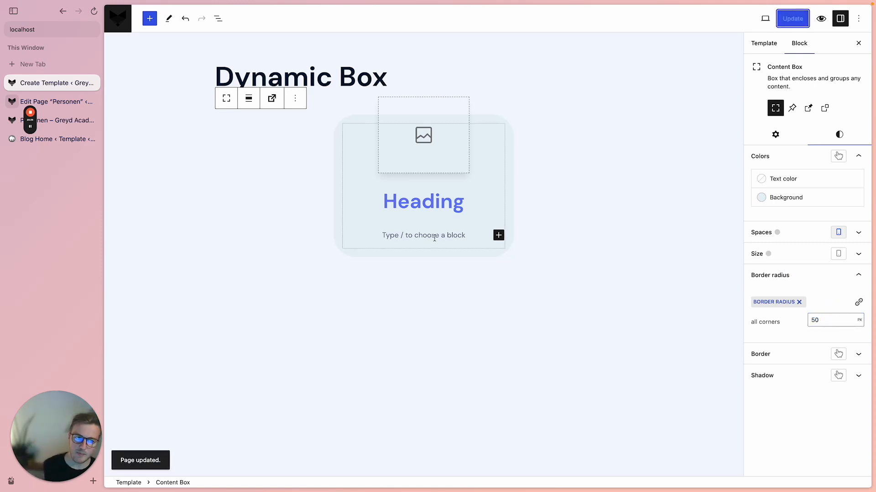
{"action": "left_click", "coordinate": [68, 102]}
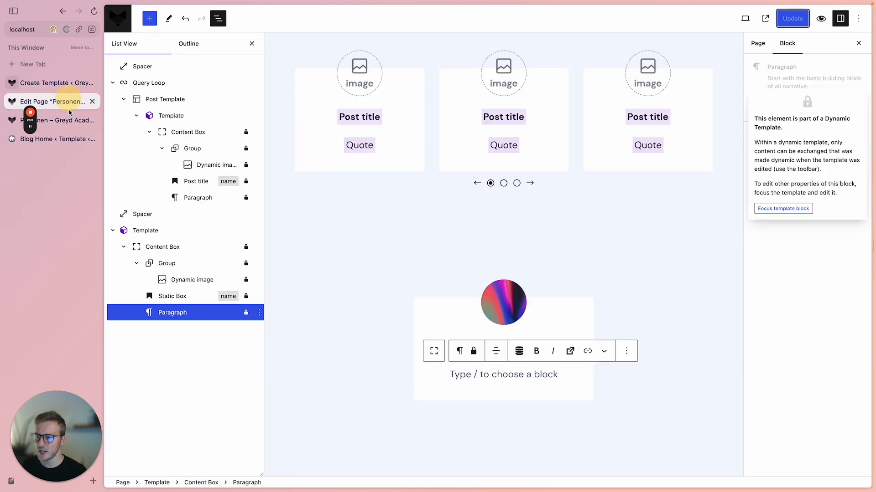
{"action": "left_click", "coordinate": [69, 119]}
{"action": "key", "text": "super+r"}
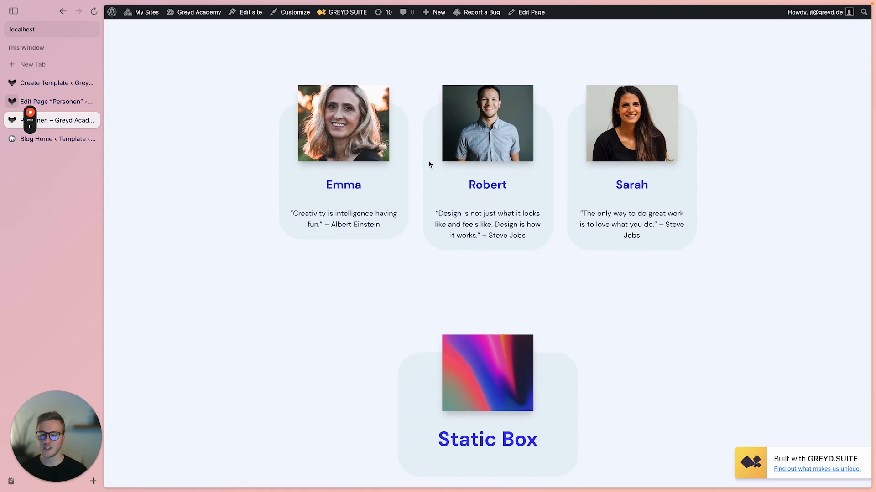
{"action": "scroll", "coordinate": [557, 283], "scroll_direction": "down", "scroll_amount": 2}
{"action": "left_click_drag", "start_coordinate": [446, 394], "coordinate": [617, 407]}
{"action": "left_click", "coordinate": [610, 279]}
{"action": "left_click_drag", "start_coordinate": [285, 167], "coordinate": [254, 170]}
{"action": "left_click", "coordinate": [396, 228]}
{"action": "left_click", "coordinate": [419, 255]}
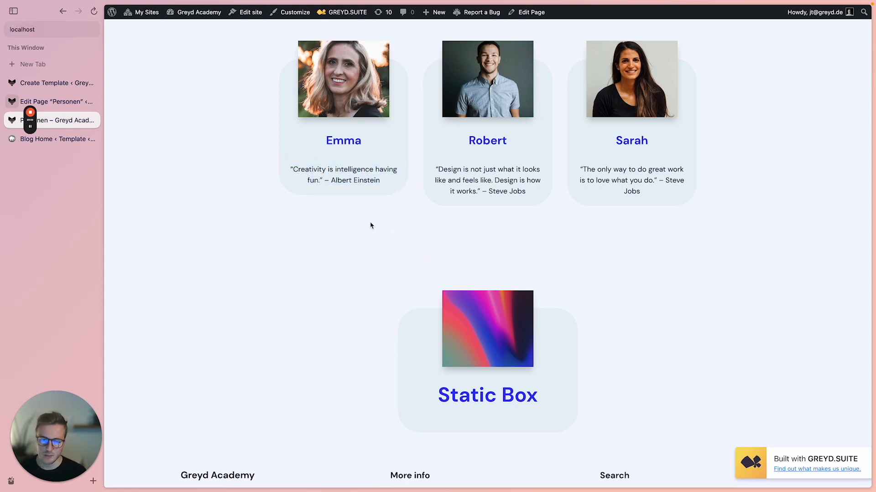
{"action": "scroll", "coordinate": [378, 203], "scroll_direction": "up", "scroll_amount": 2}
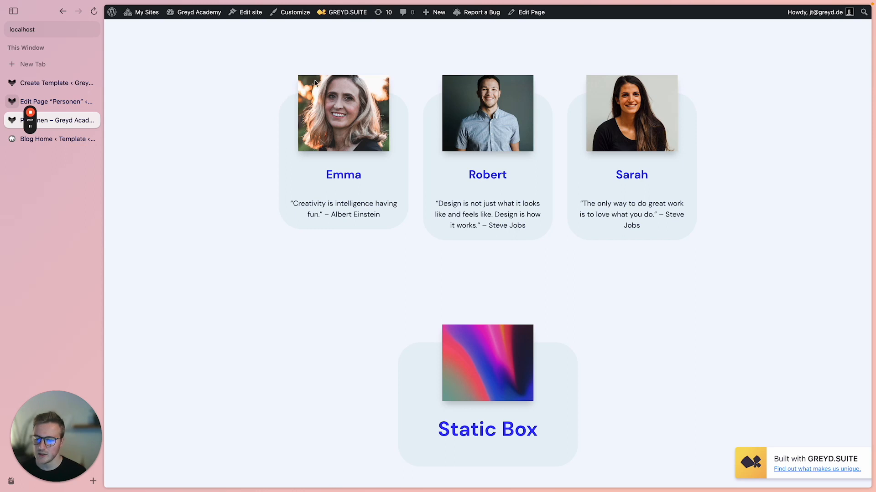